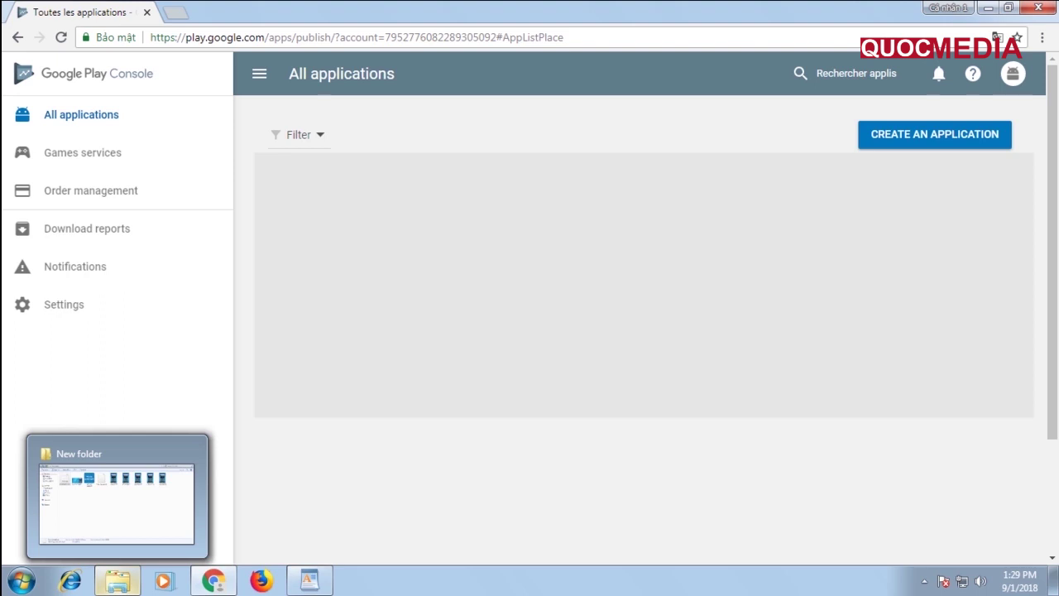
# Start a new application with default language English (United States) - en-US
pyautogui.click(943, 142)
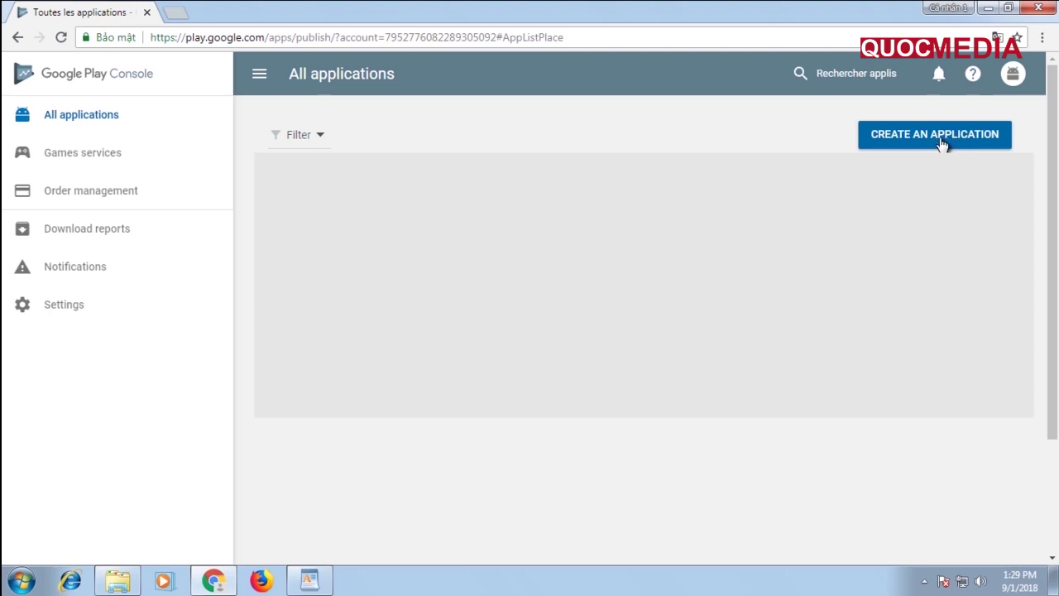
pyautogui.click(922, 141)
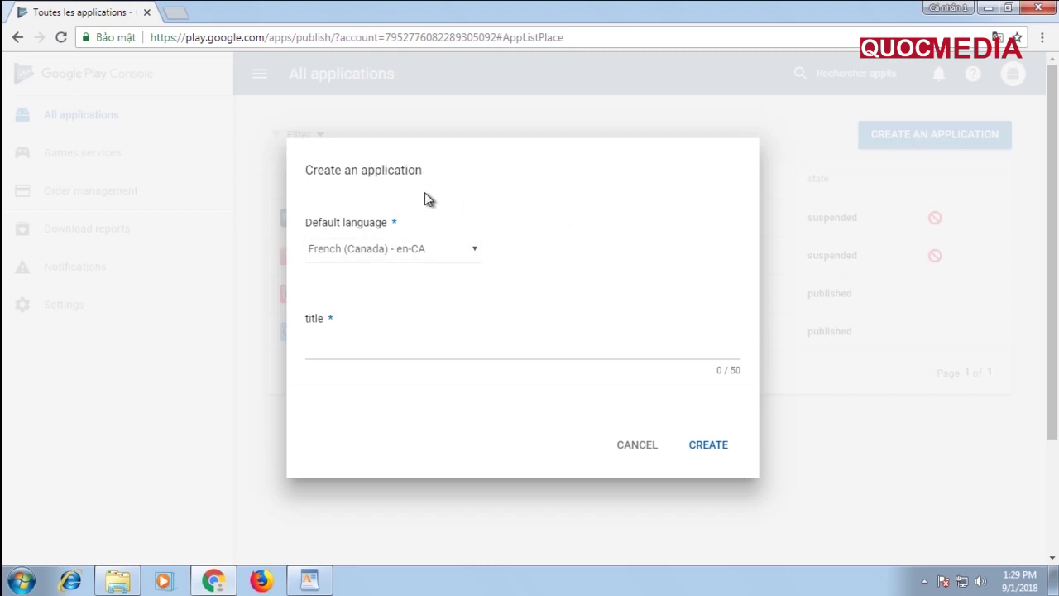
pyautogui.click(459, 253)
pyautogui.moveTo(477, 330); pyautogui.dragTo(477, 281)
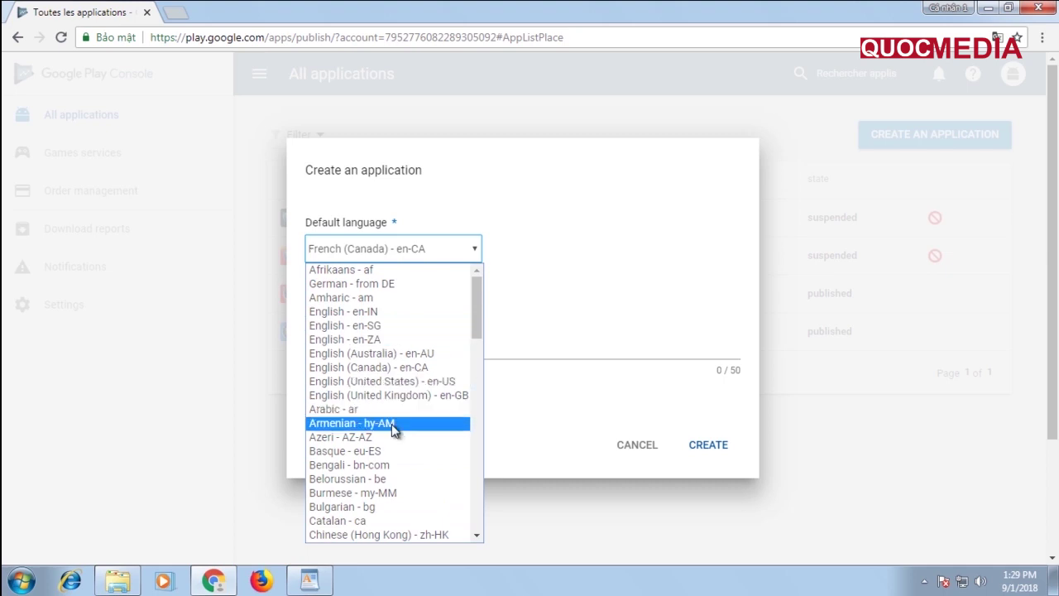
pyautogui.click(366, 380)
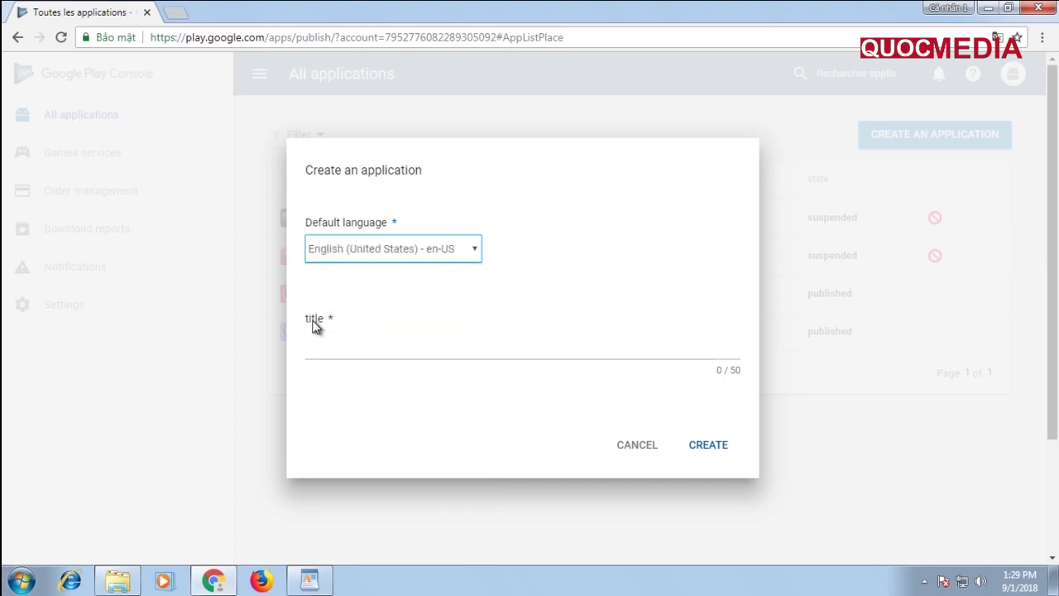
# Copy the title 'Tittle your apps on play store' from WordPad into the title field and create the app
pyautogui.click(331, 351)
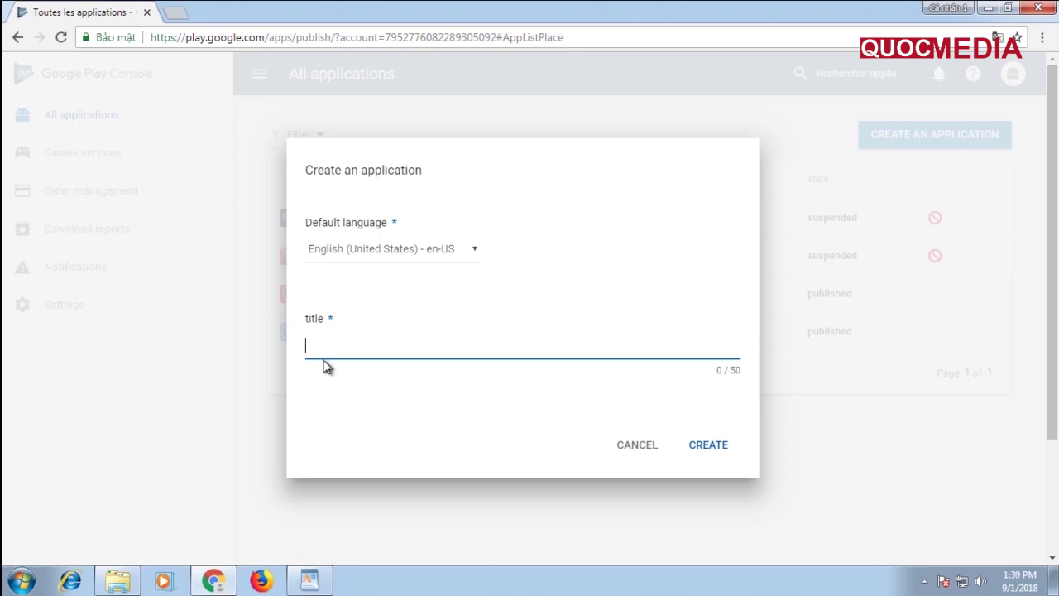
pyautogui.click(310, 579)
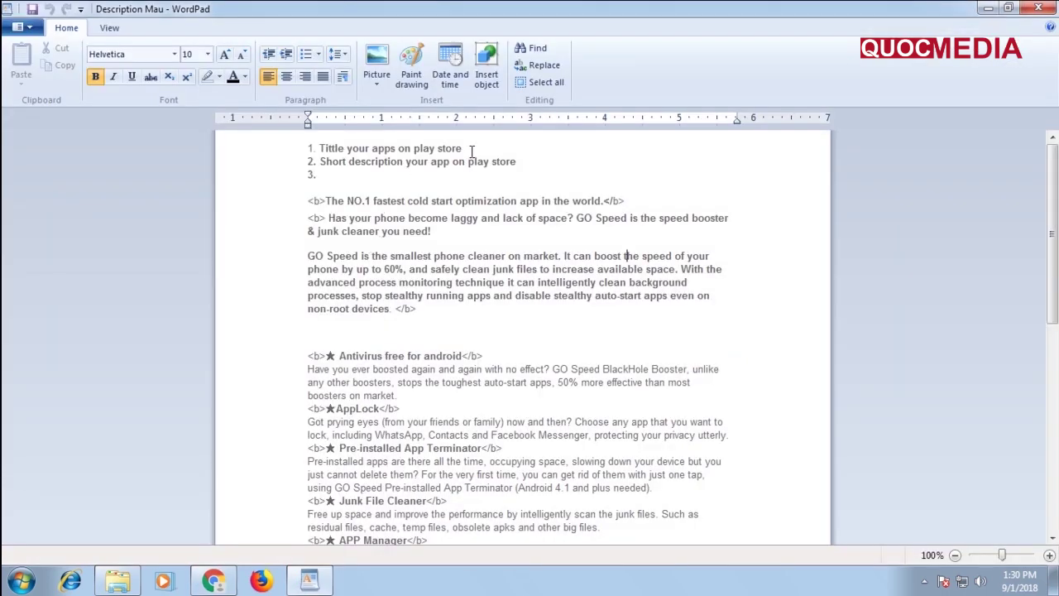
pyautogui.moveTo(463, 149); pyautogui.dragTo(319, 151)
pyautogui.rightClick(339, 154)
pyautogui.click(372, 177)
pyautogui.click(988, 9)
pyautogui.rightClick(331, 347)
pyautogui.click(367, 443)
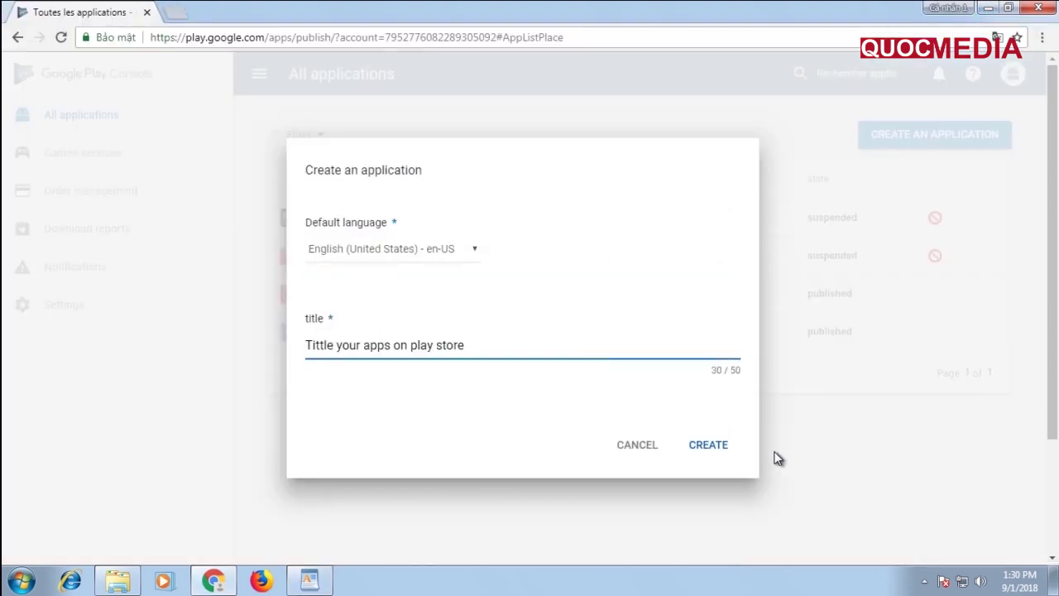
pyautogui.click(707, 447)
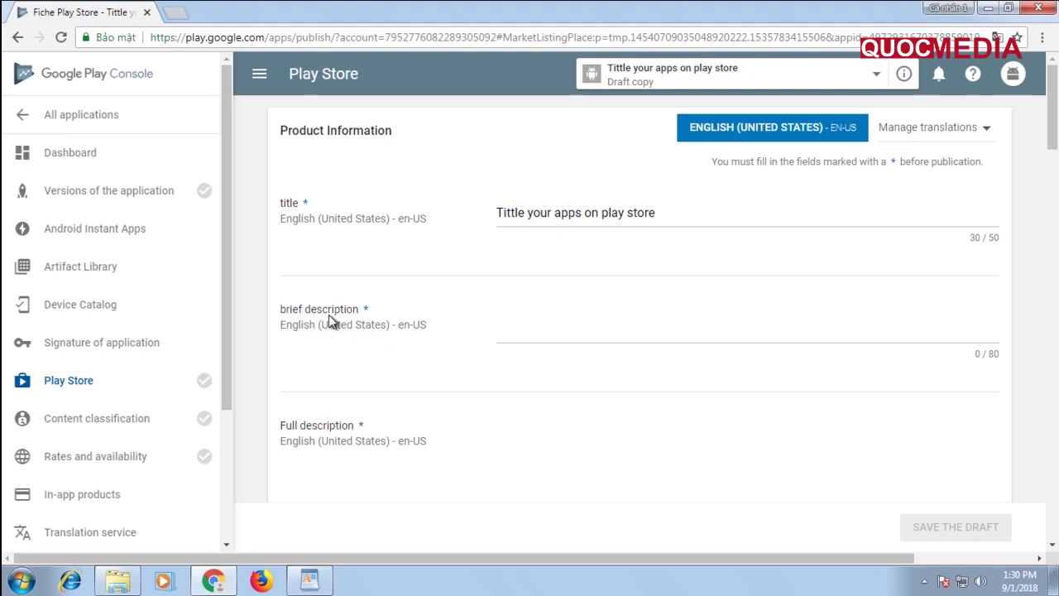
# Paste 'Short description your app on play store' from the WordPad notes into the brief description field
pyautogui.click(506, 332)
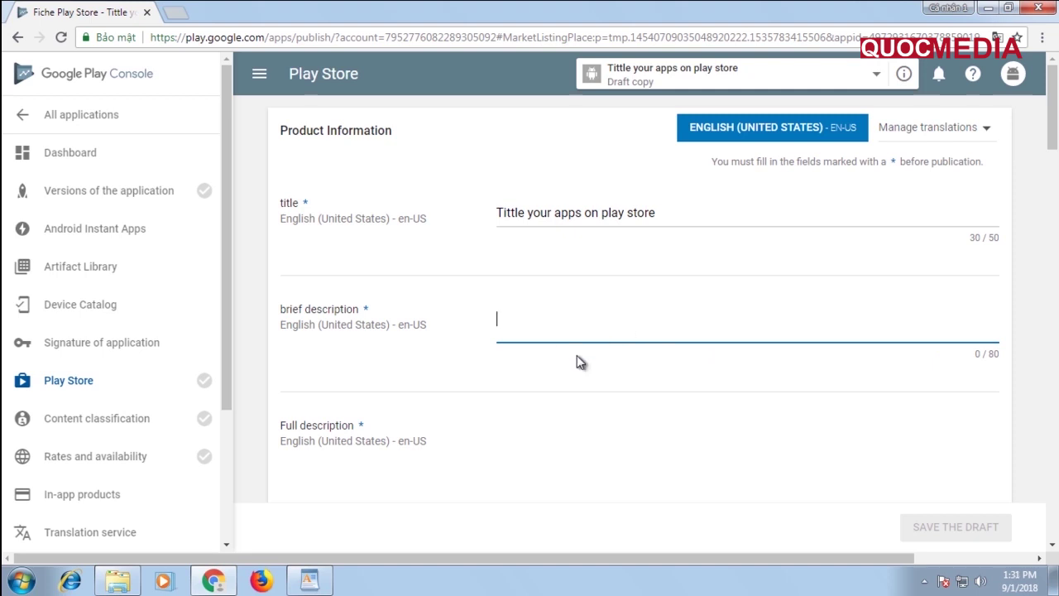
pyautogui.click(309, 581)
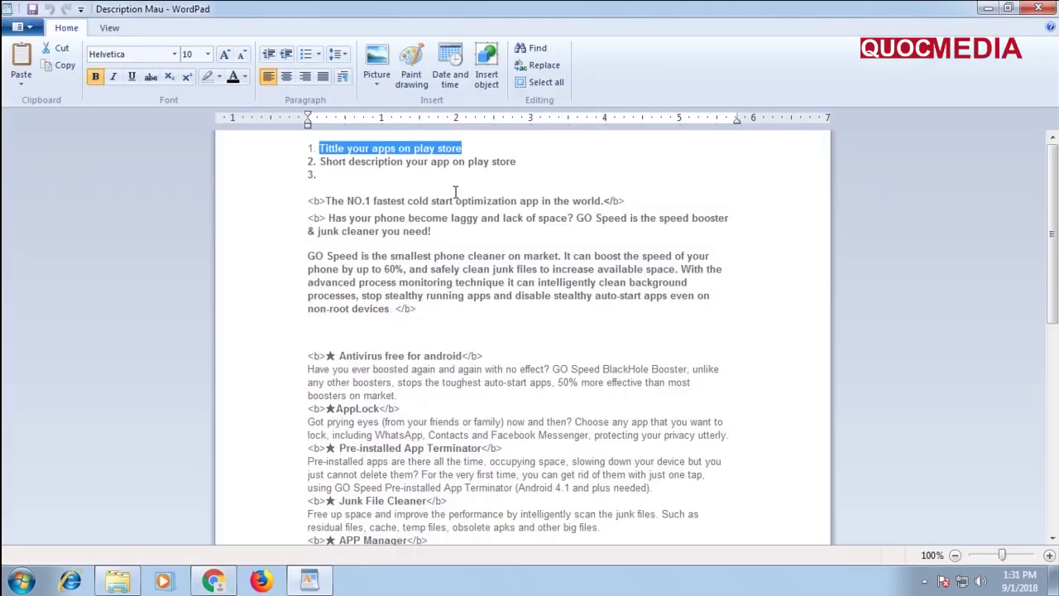
pyautogui.moveTo(519, 162); pyautogui.dragTo(320, 162)
pyautogui.rightClick(369, 169)
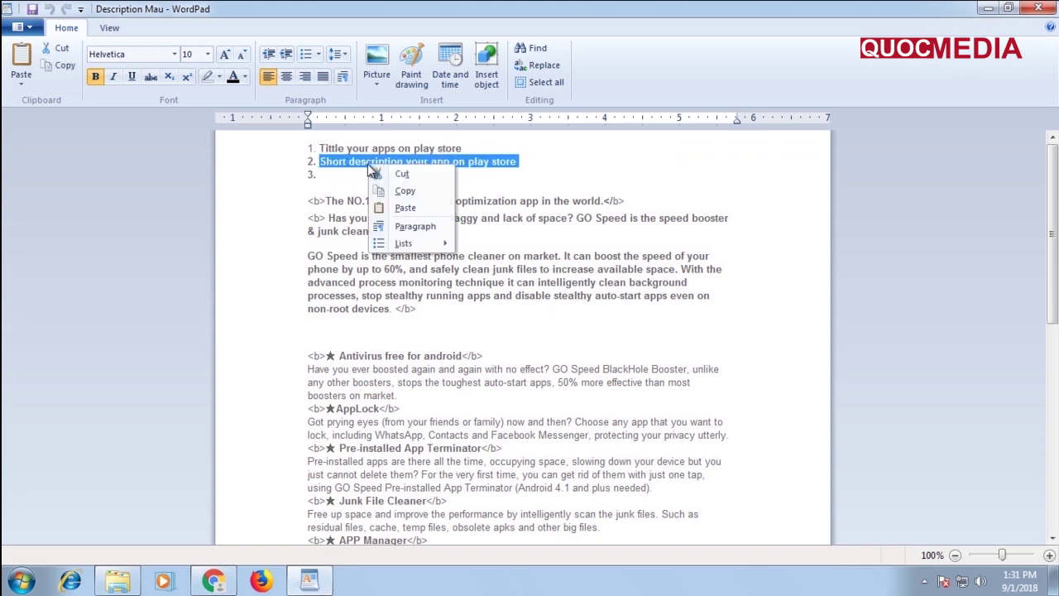
pyautogui.click(405, 190)
pyautogui.click(986, 9)
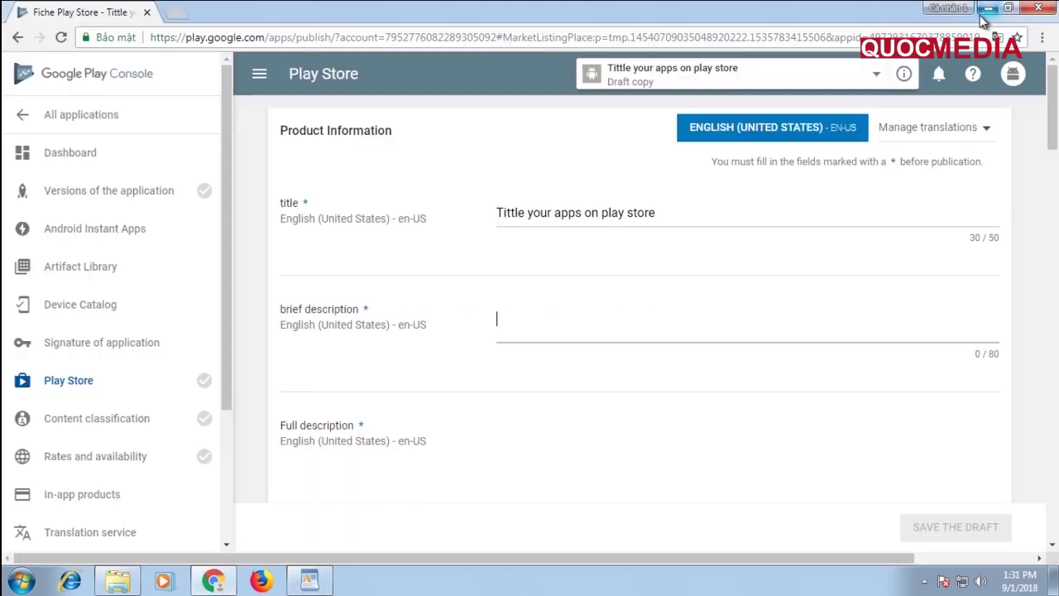
pyautogui.rightClick(526, 329)
pyautogui.click(538, 424)
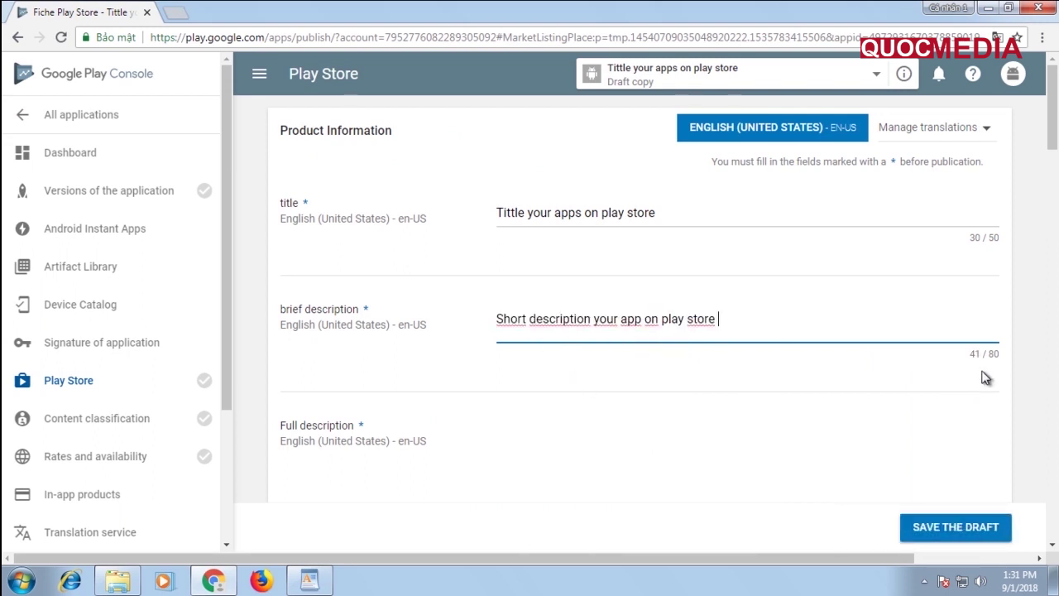
pyautogui.scroll(-2, 844, 395)
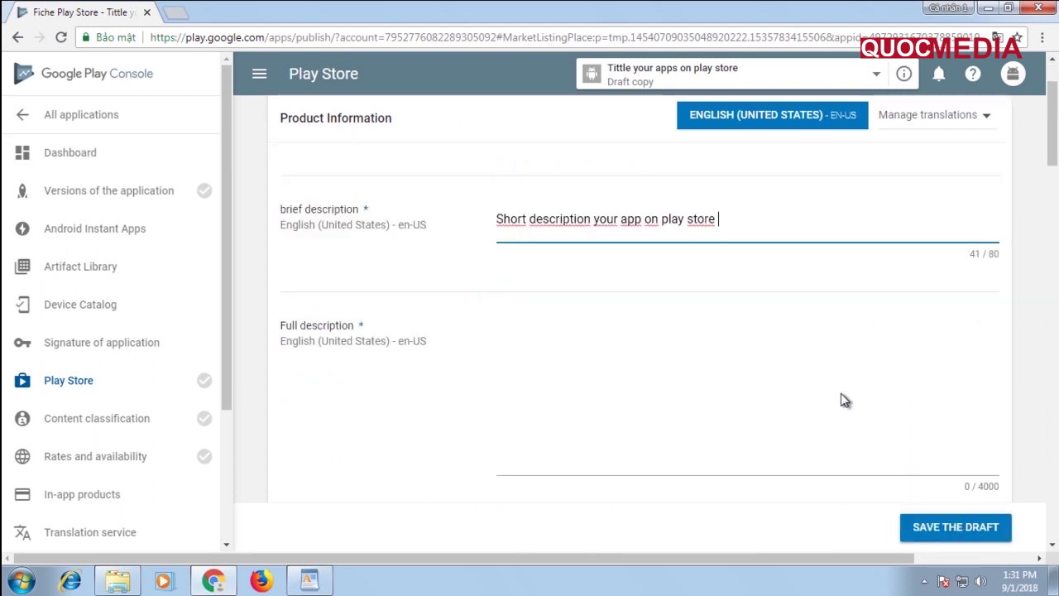
# In the WordPad notes, select the long description from the NO.1 line to the end
pyautogui.click(632, 346)
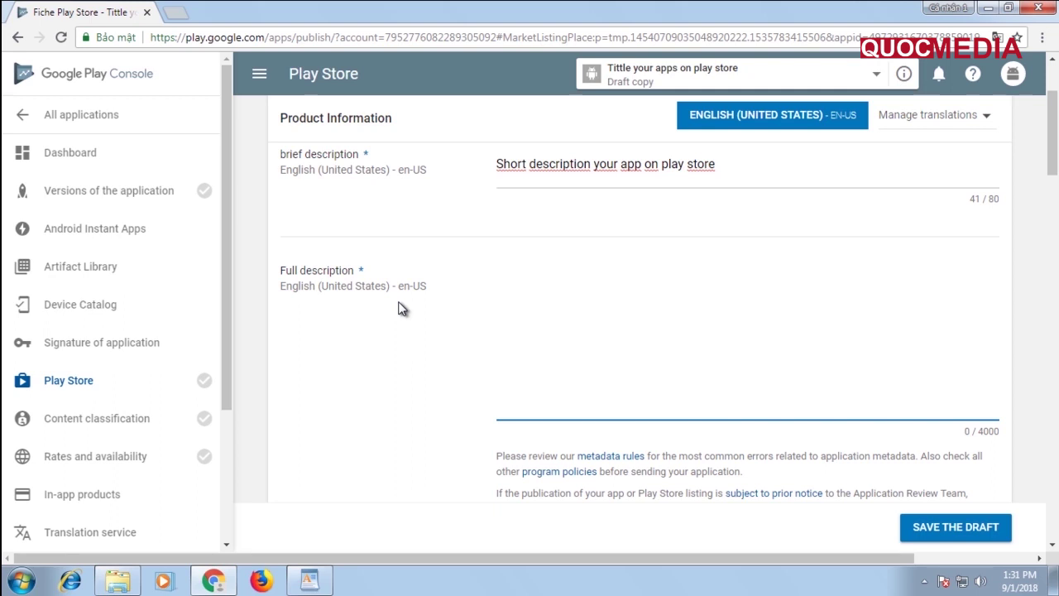
pyautogui.click(309, 580)
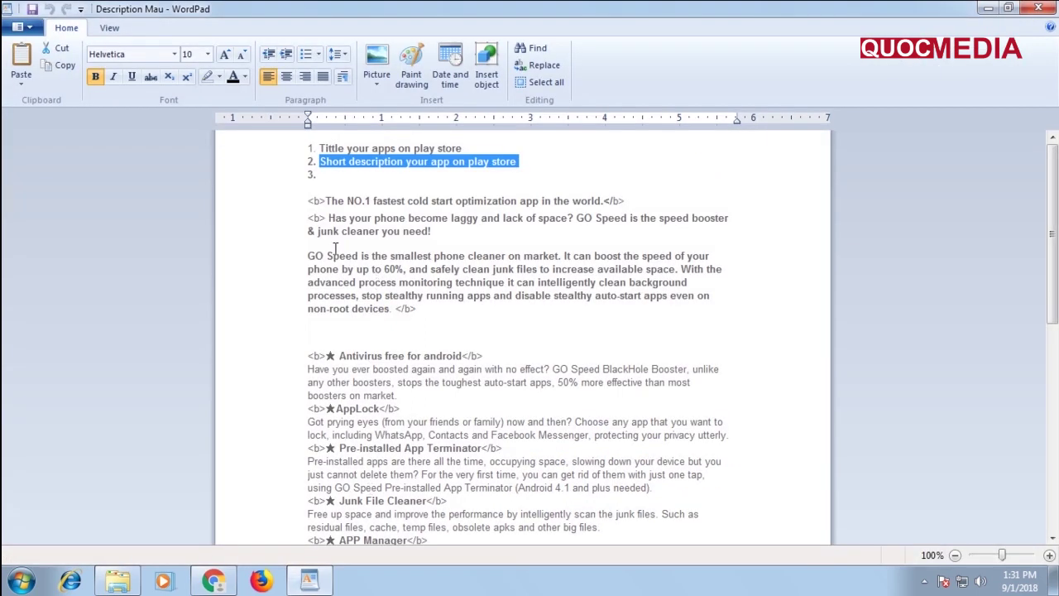
pyautogui.moveTo(308, 200); pyautogui.dragTo(410, 368)
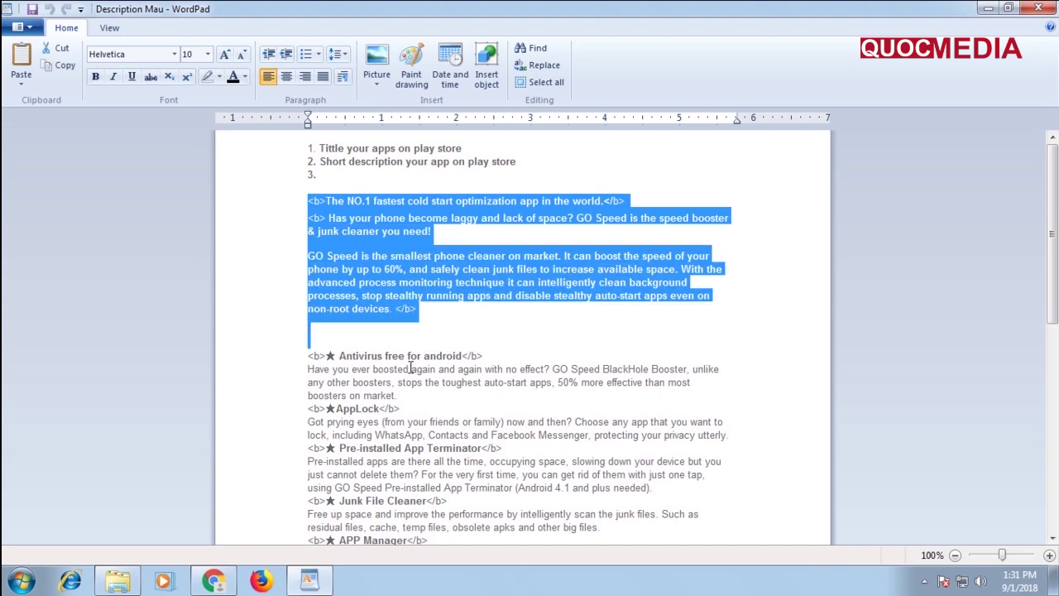
pyautogui.scroll(-3, 417, 377)
pyautogui.scroll(-3, 417, 377)
pyautogui.scroll(-3, 416, 378)
pyautogui.scroll(-3, 417, 377)
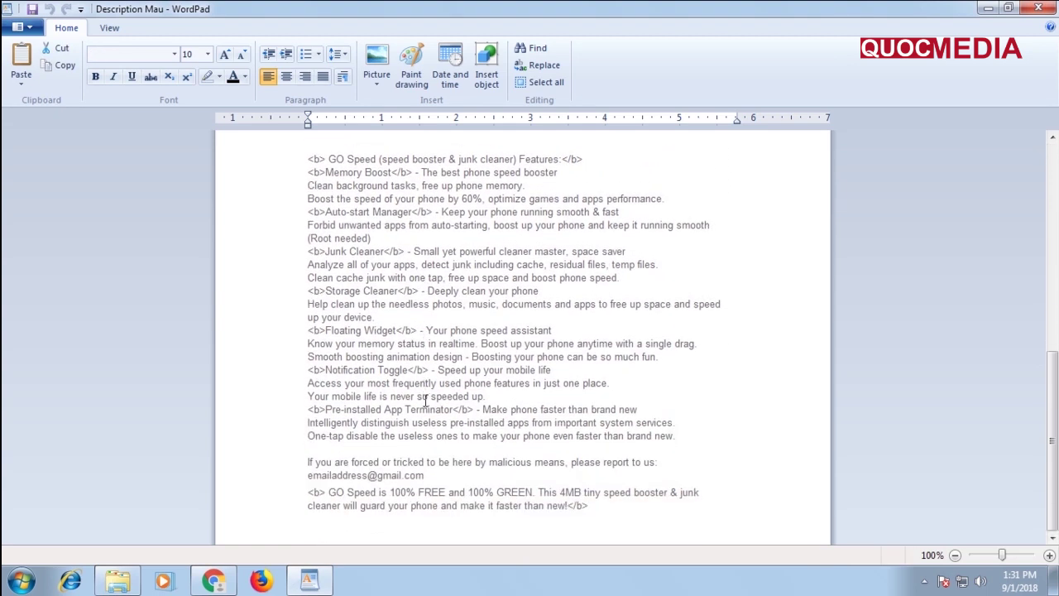
pyautogui.keyDown('shift'); pyautogui.click(595, 516); pyautogui.keyUp('shift')
# Copy the selected text and paste it into Full description, reaching 3371/4000 characters
pyautogui.rightClick(471, 289)
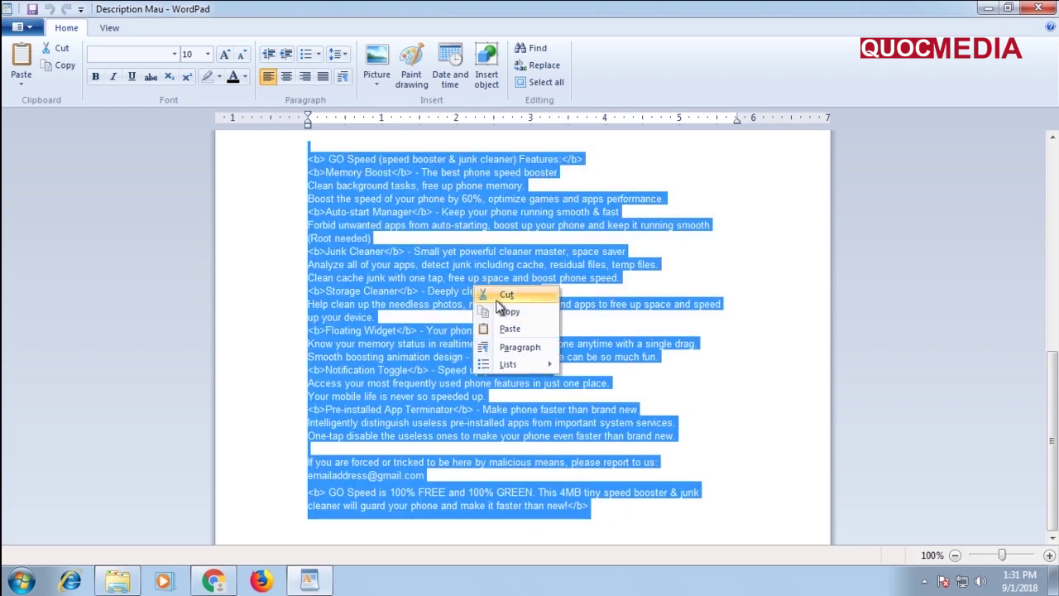
pyautogui.click(501, 312)
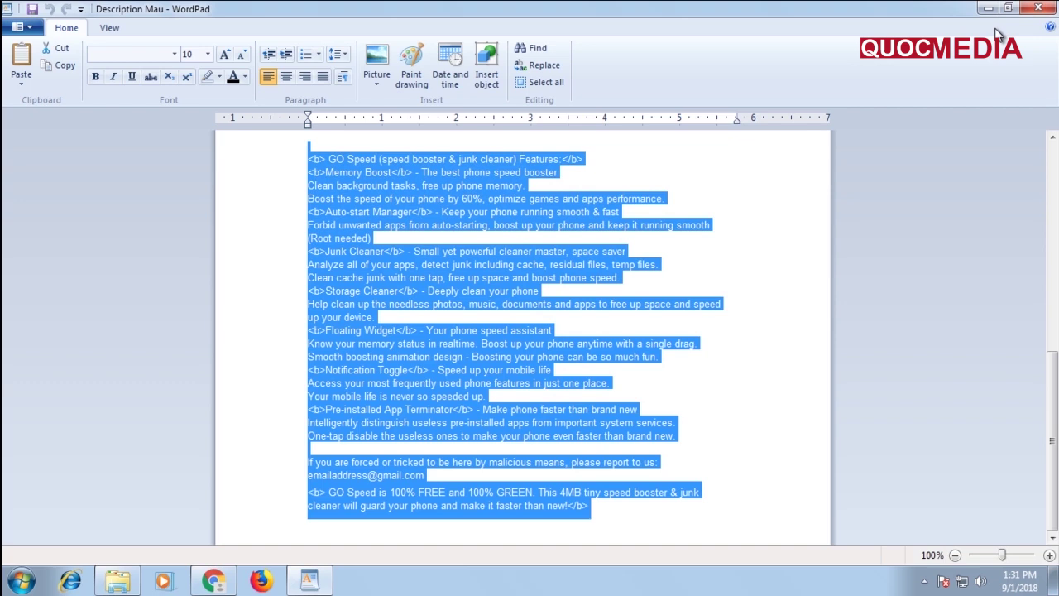
pyautogui.hotkey('alt', 'Tab')
pyautogui.rightClick(501, 287)
pyautogui.click(506, 379)
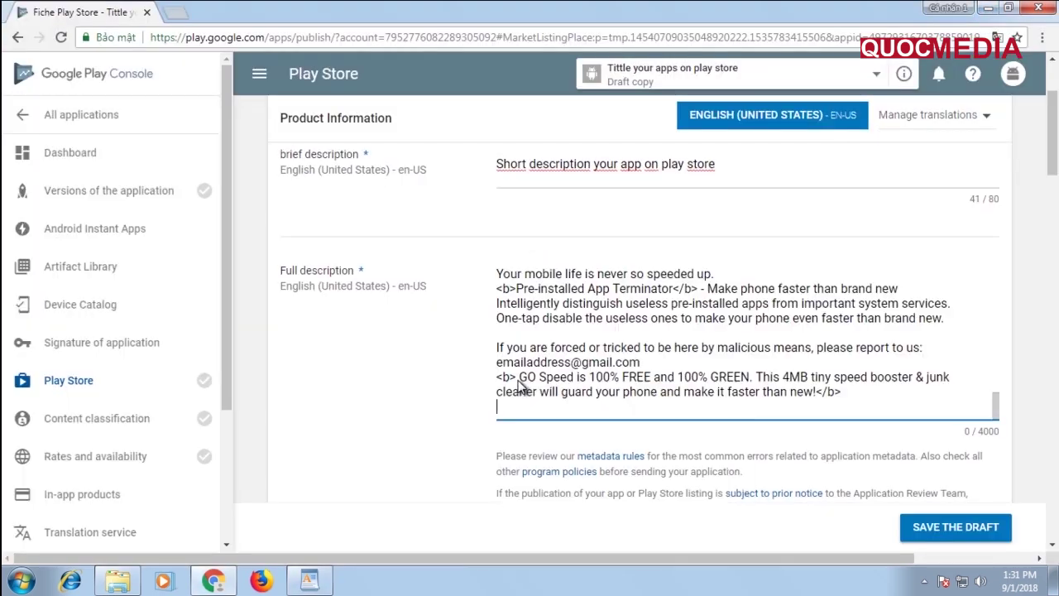
# Return to the top of the WordPad notes and inspect the <b> and </b> tags around the intro
pyautogui.click(308, 580)
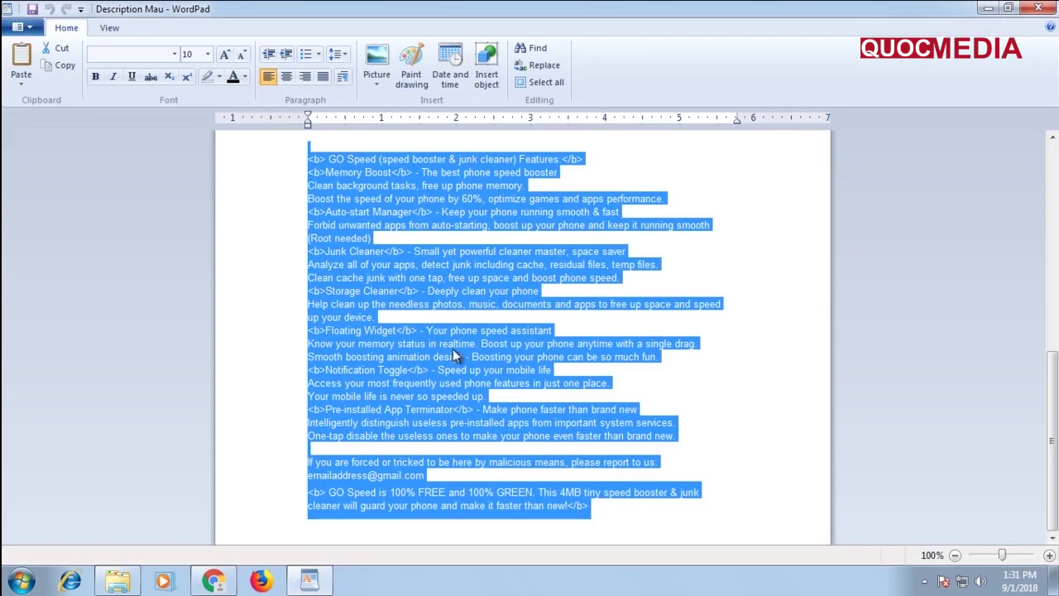
pyautogui.scroll(3, 453, 348)
pyautogui.scroll(3, 444, 323)
pyautogui.scroll(5, 446, 329)
pyautogui.scroll(1, 445, 325)
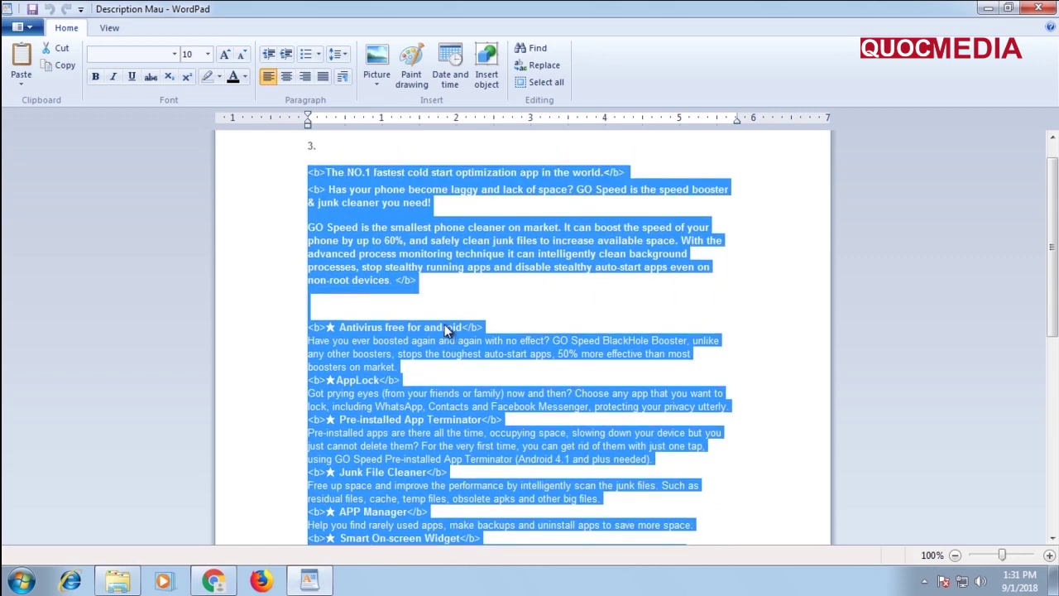
pyautogui.scroll(1, 452, 324)
pyautogui.click(479, 327)
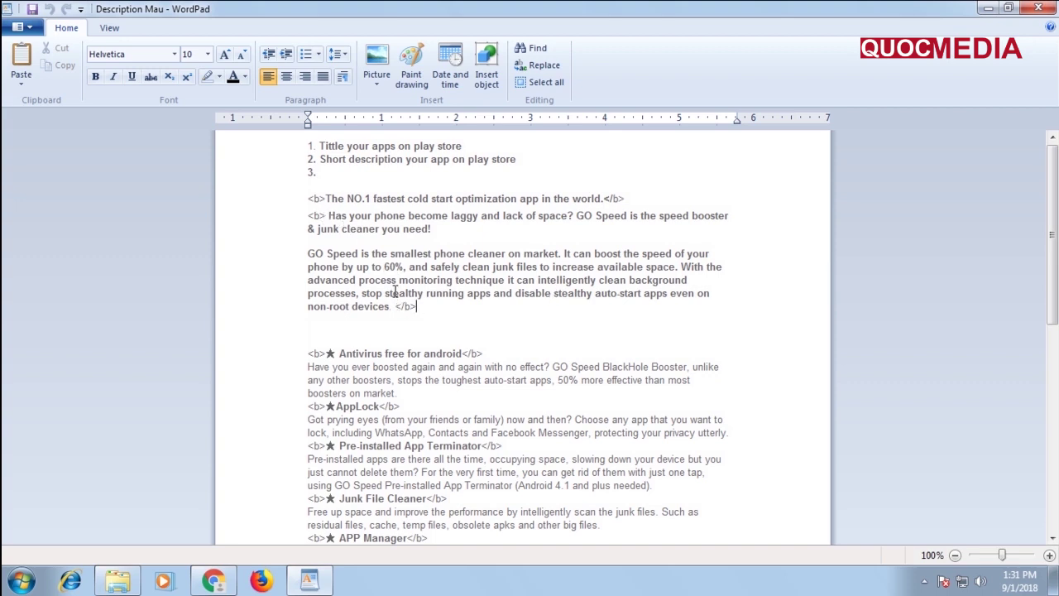
pyautogui.moveTo(392, 302)
pyautogui.mouseDown()
pyautogui.moveTo(320, 217)
pyautogui.moveTo(305, 215)
pyautogui.mouseUp()
pyautogui.click(321, 216)
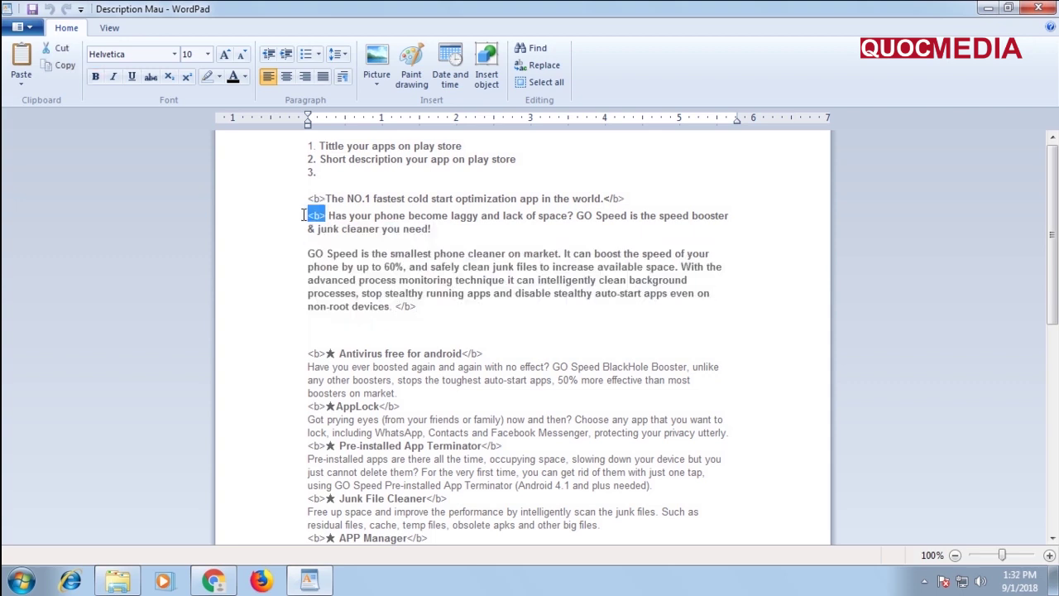
pyautogui.moveTo(417, 307); pyautogui.dragTo(389, 307)
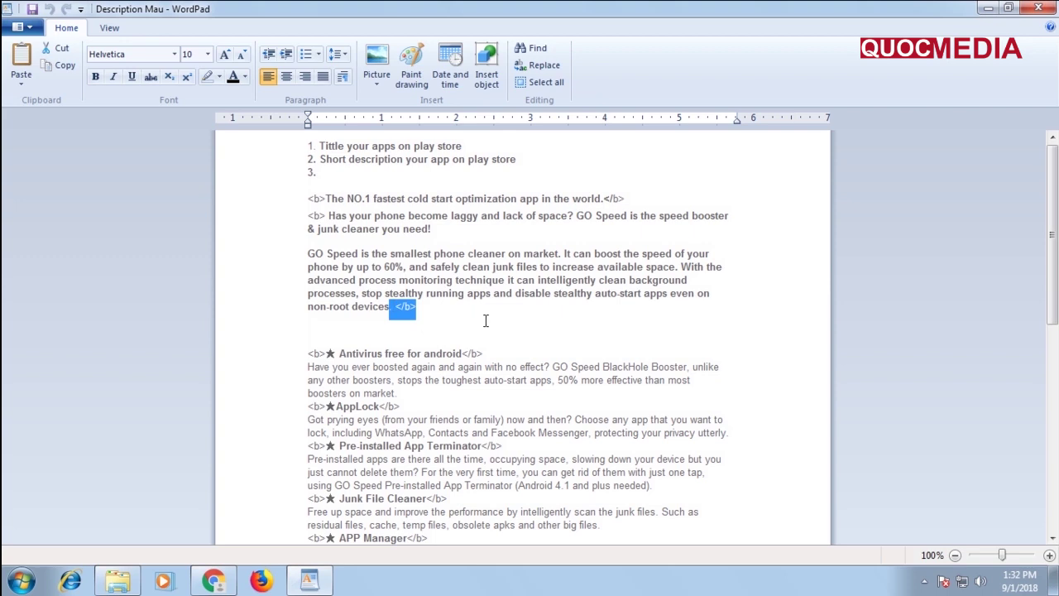
pyautogui.press('Right')
# Look over the '★ Antivirus free for android' feature list, then minimize WordPad
pyautogui.scroll(-3, 484, 318)
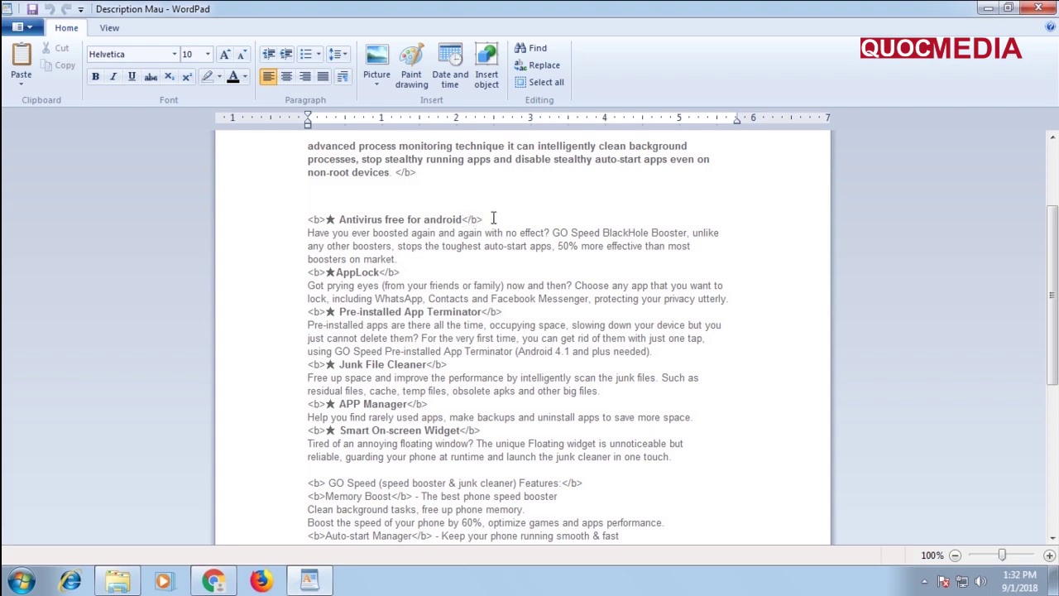
pyautogui.moveTo(493, 217); pyautogui.dragTo(306, 219)
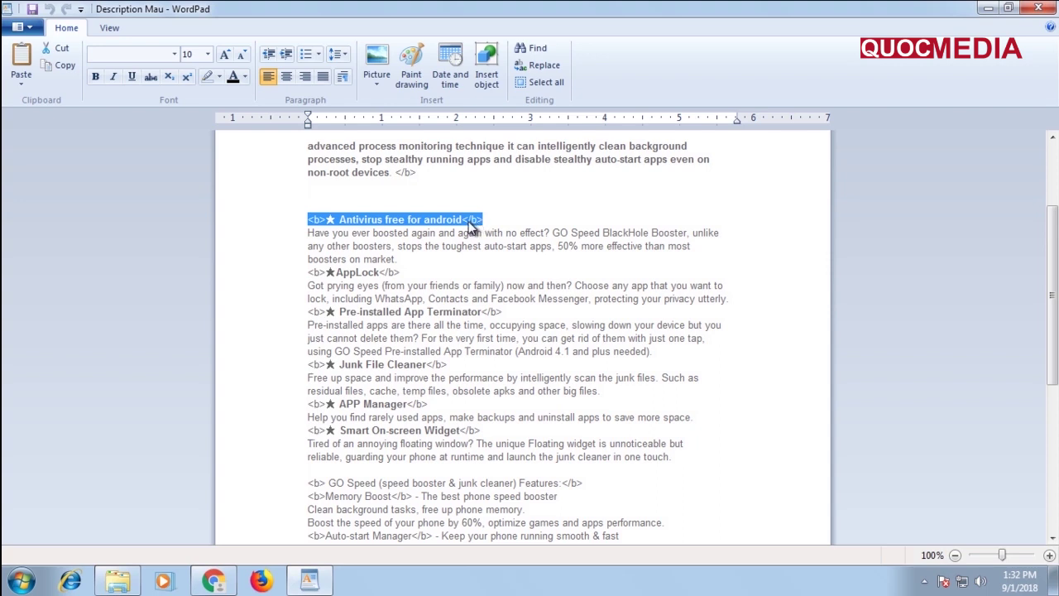
pyautogui.click(416, 271)
pyautogui.scroll(-1, 399, 372)
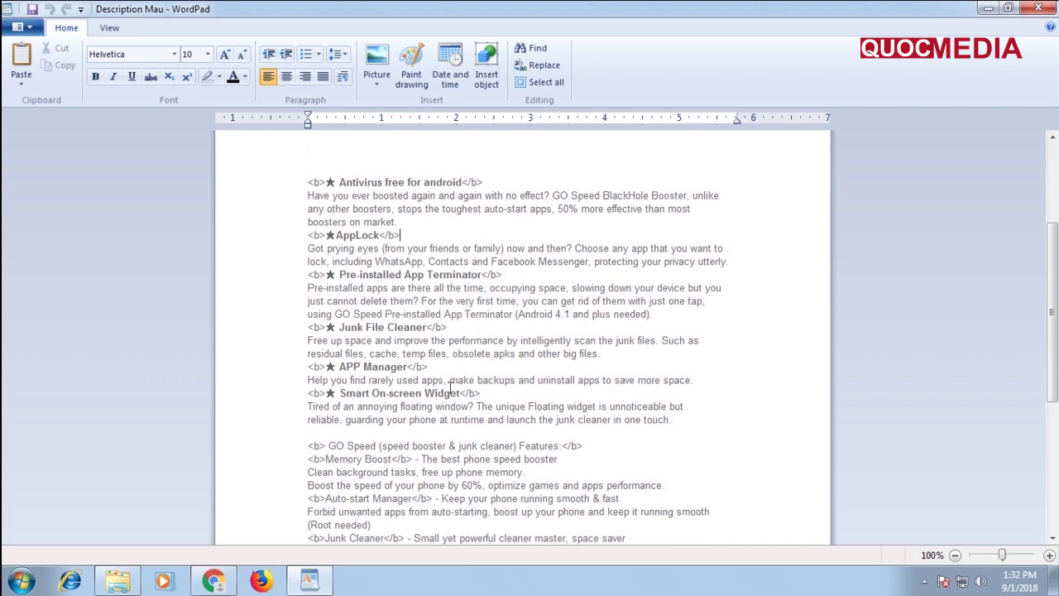
pyautogui.scroll(2, 451, 389)
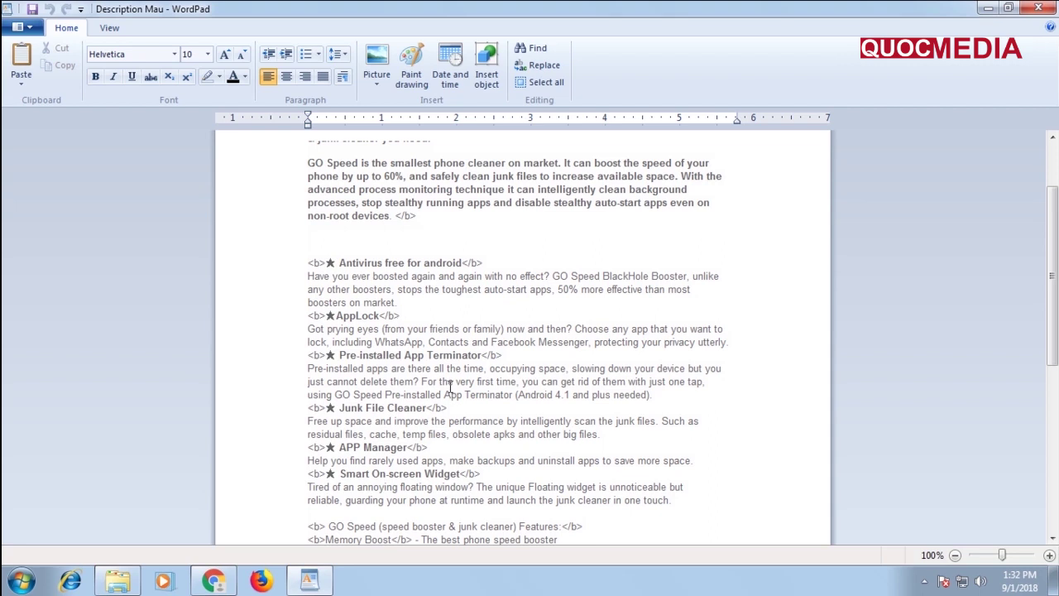
pyautogui.scroll(-1, 450, 386)
pyautogui.scroll(-1, 450, 385)
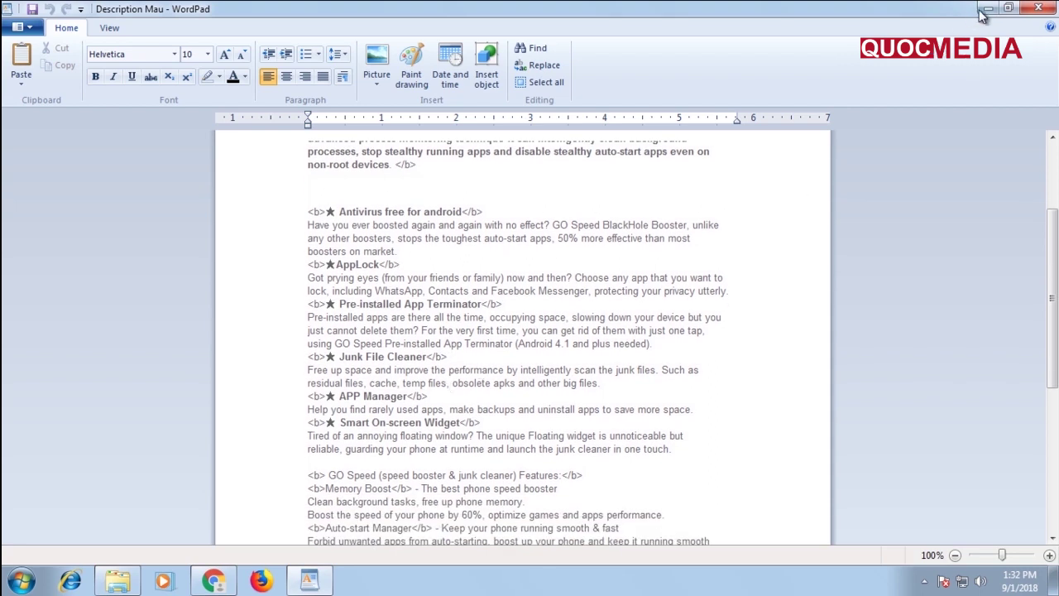
pyautogui.click(986, 9)
# Scroll through the pasted full description down to Graphic elements
pyautogui.scroll(3, 648, 372)
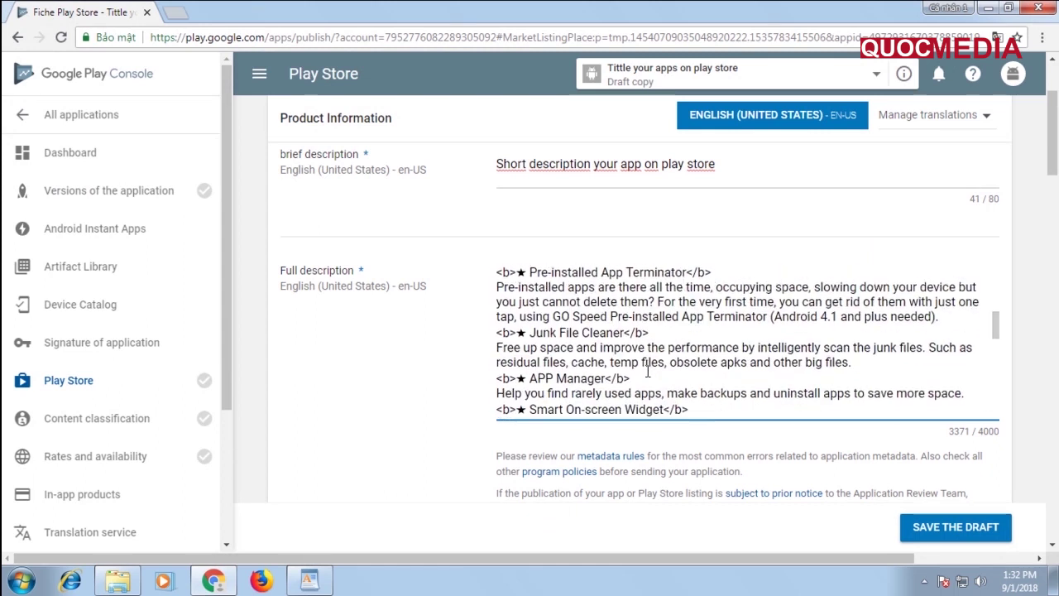
pyautogui.scroll(2, 686, 352)
pyautogui.scroll(-5, 686, 352)
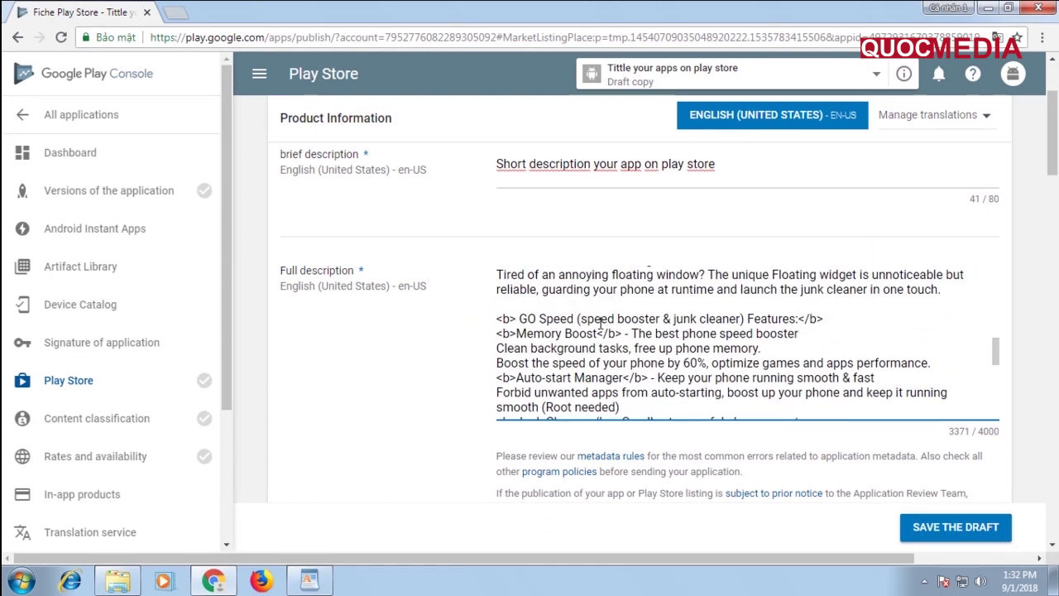
pyautogui.scroll(-2, 486, 335)
pyautogui.scroll(-1, 486, 335)
pyautogui.scroll(2, 486, 335)
pyautogui.scroll(-3, 486, 335)
pyautogui.scroll(-3, 497, 310)
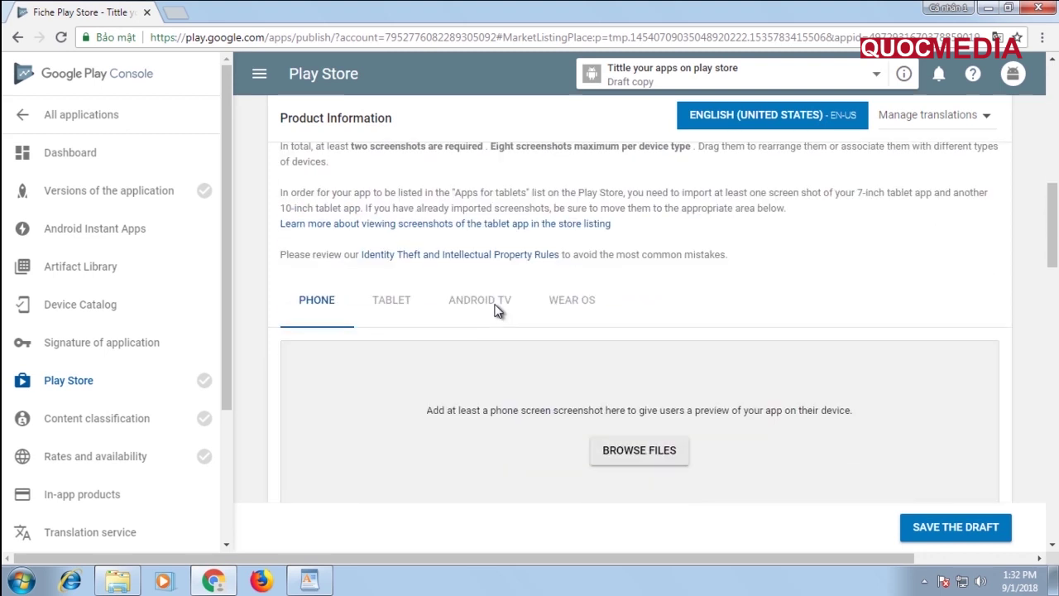
pyautogui.scroll(-2, 497, 310)
pyautogui.scroll(1, 472, 309)
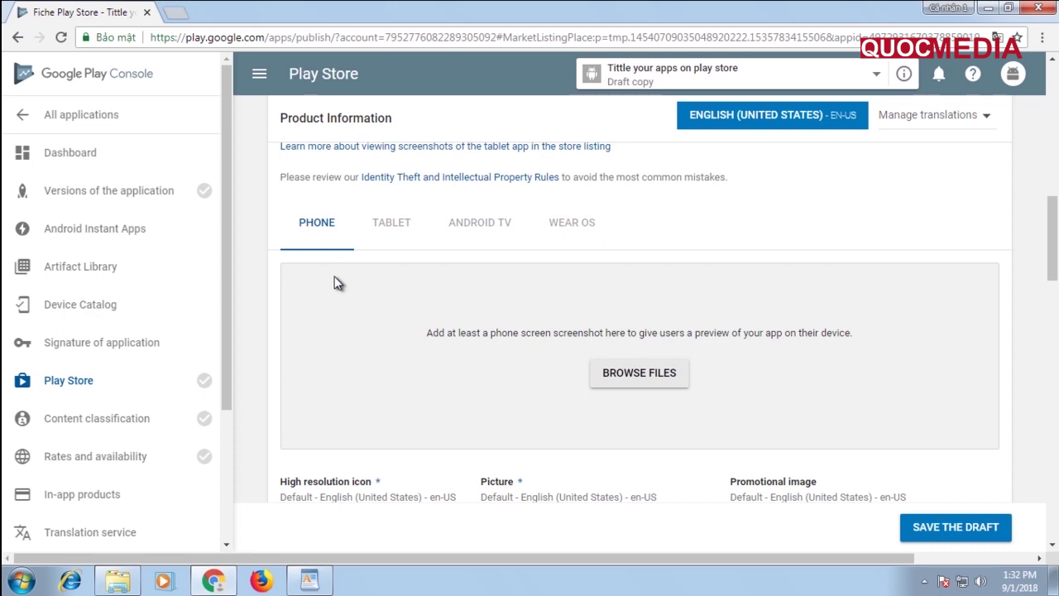
pyautogui.scroll(-1, 335, 284)
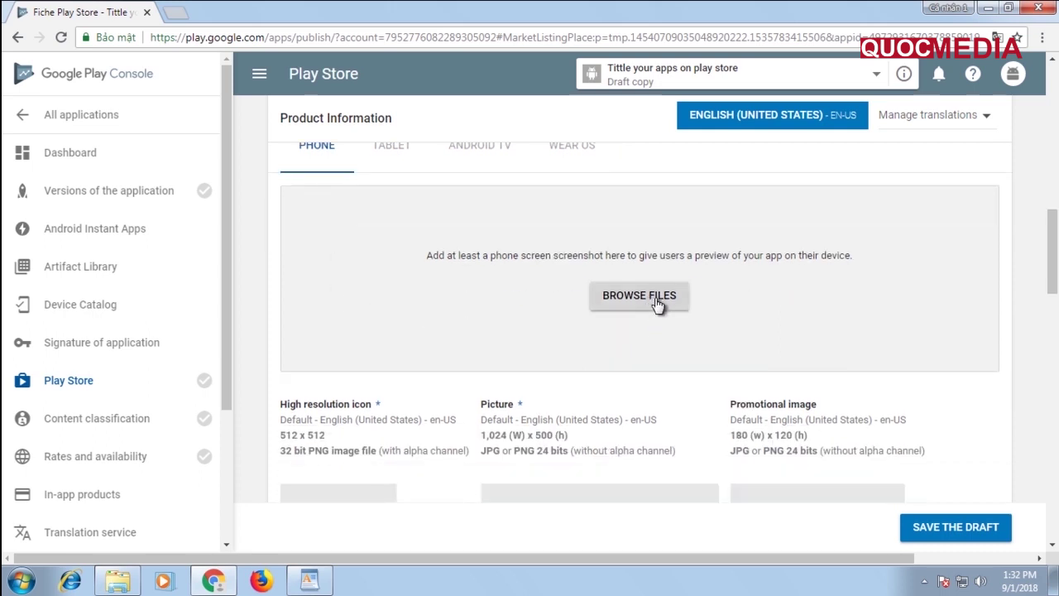
# Open the phone screenshots file picker and bring up the New folder in Windows Explorer
pyautogui.scroll(1, 447, 300)
pyautogui.click(650, 376)
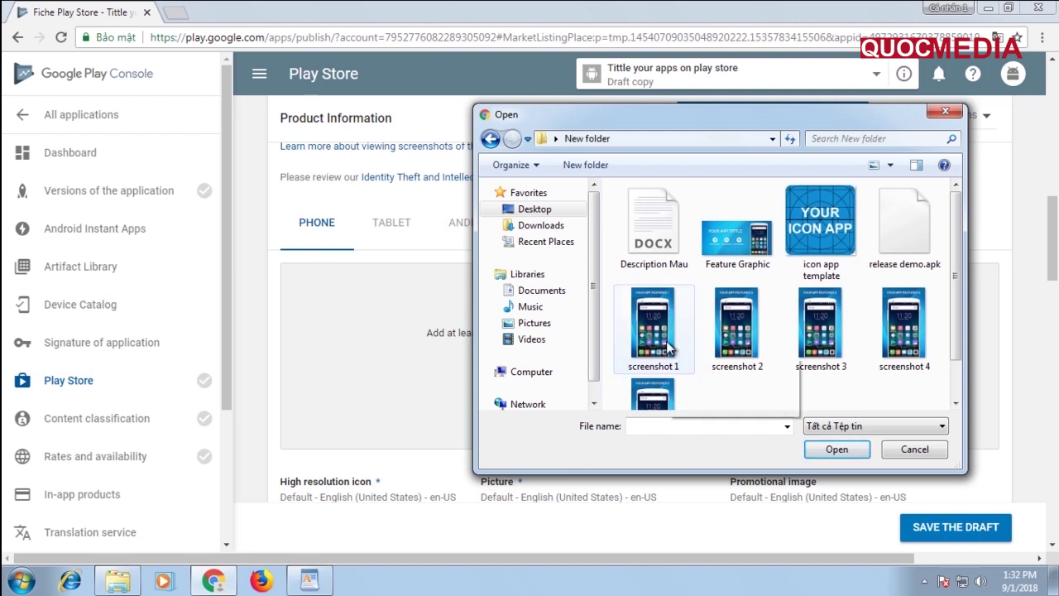
pyautogui.click(116, 581)
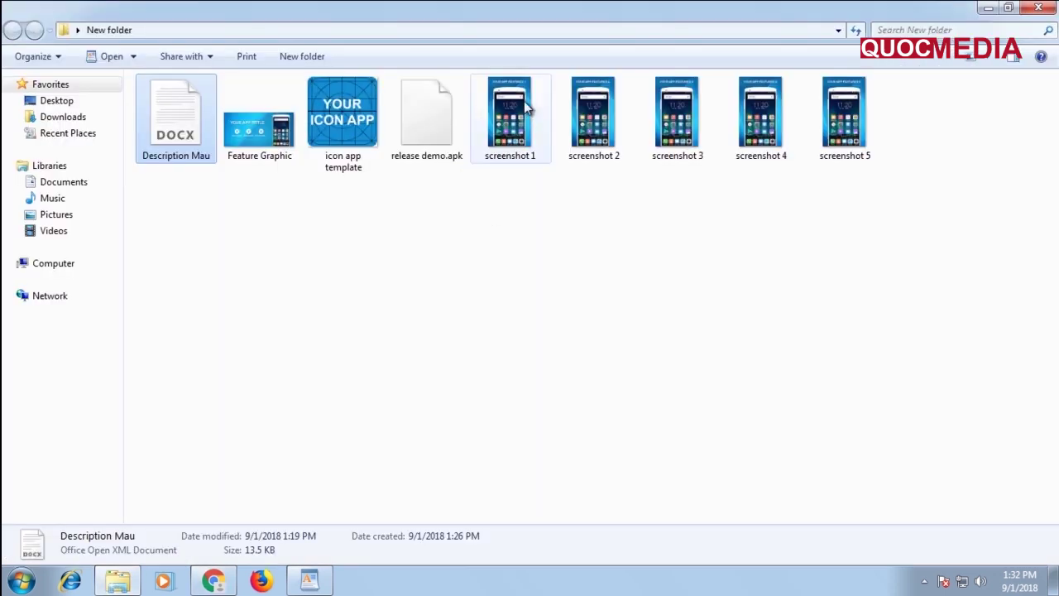
# Open screenshot 1 in Windows Photo Viewer, maximized to full screen
pyautogui.doubleClick(523, 98)
pyautogui.click(794, 76)
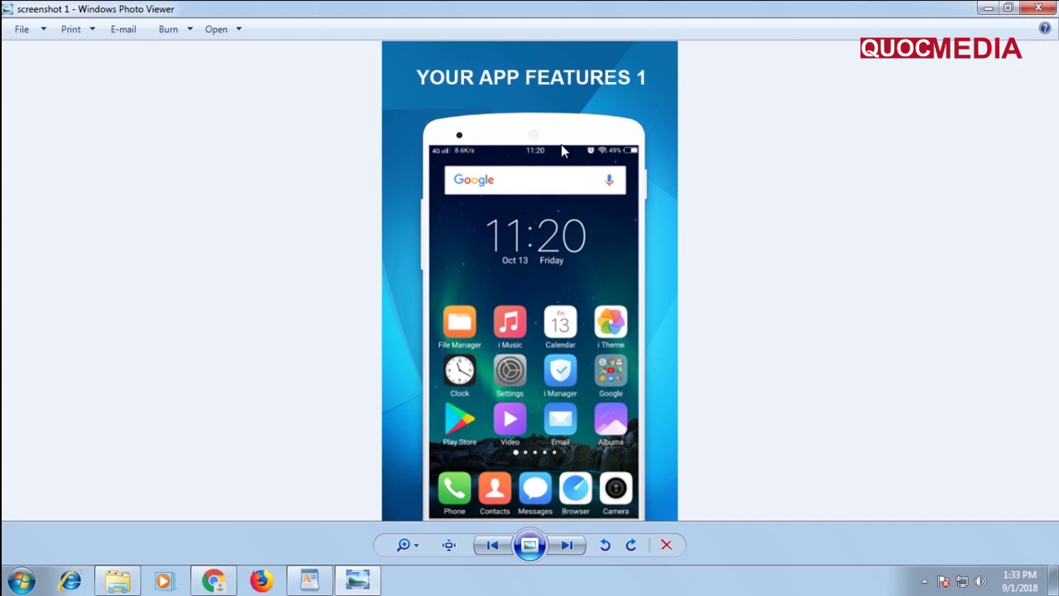
# Page through screenshots 2–4, the Feature Graphic and the icon app template, then close the viewer
pyautogui.click(566, 544)
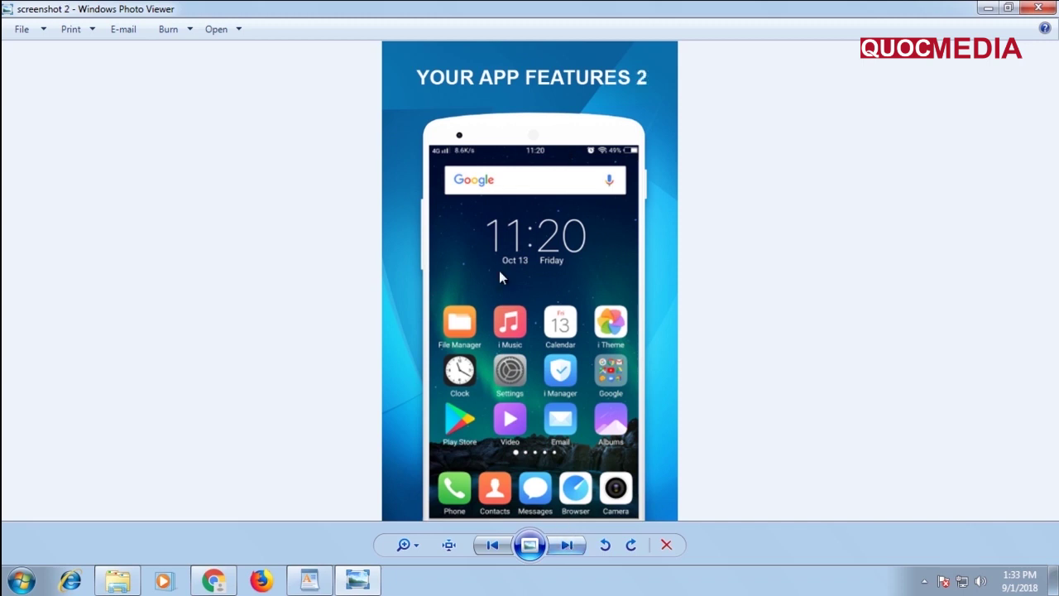
pyautogui.click(566, 546)
pyautogui.click(567, 546)
pyautogui.click(568, 547)
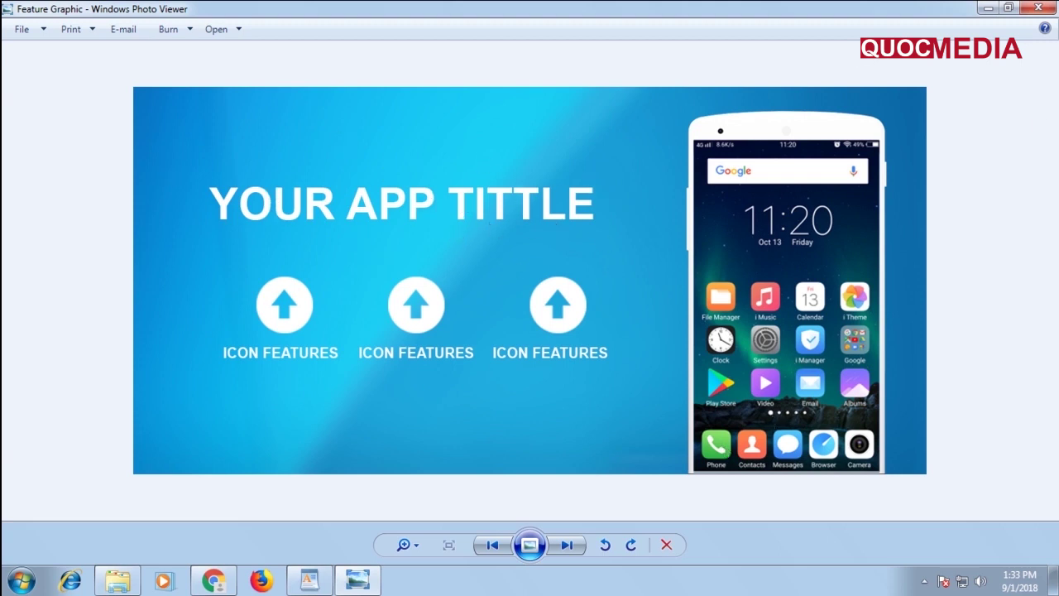
pyautogui.click(567, 544)
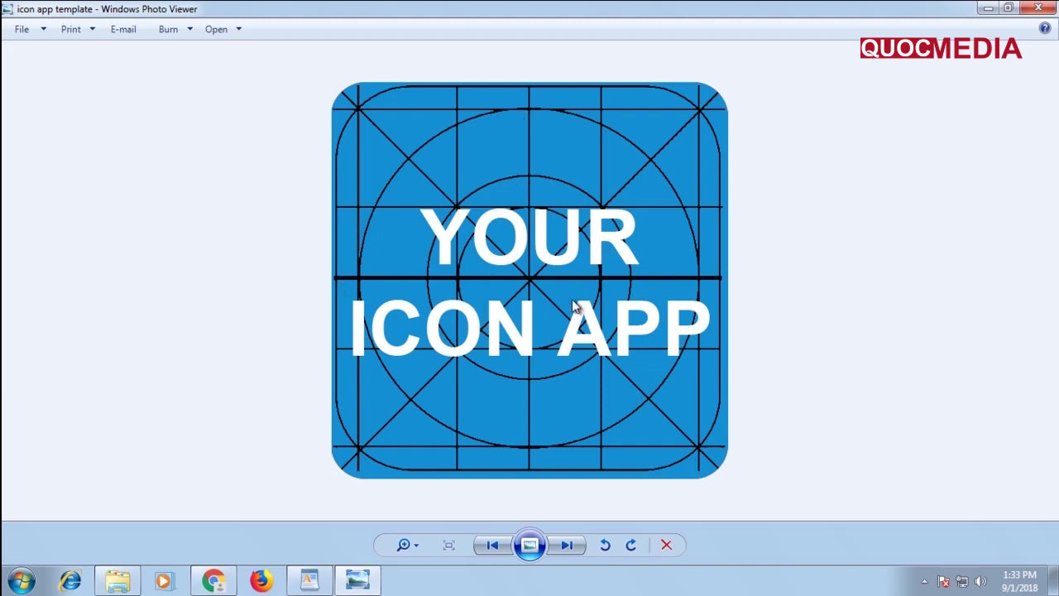
pyautogui.click(1037, 10)
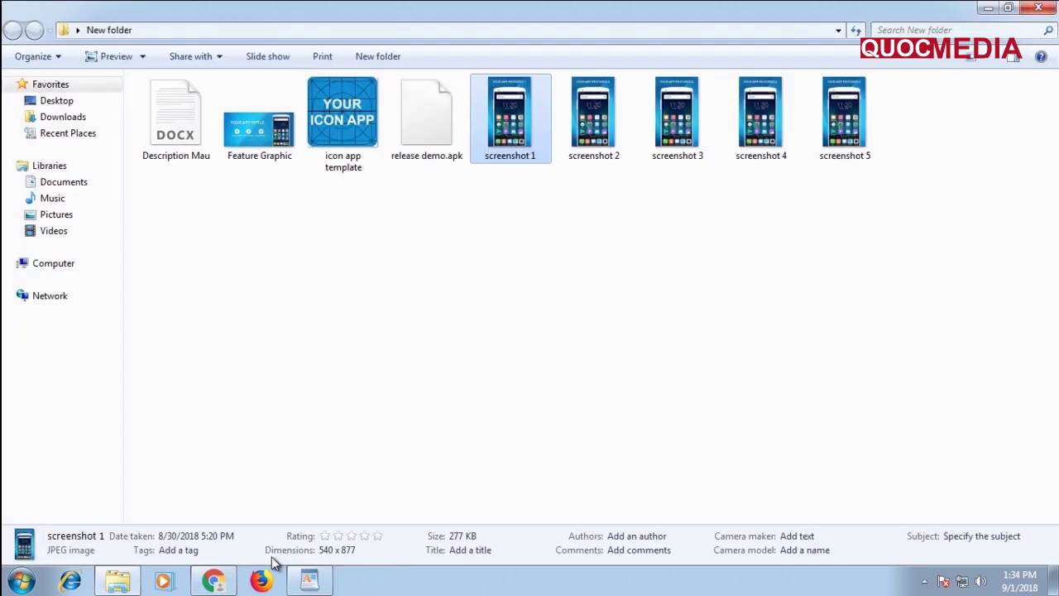
pyautogui.moveTo(213, 580)
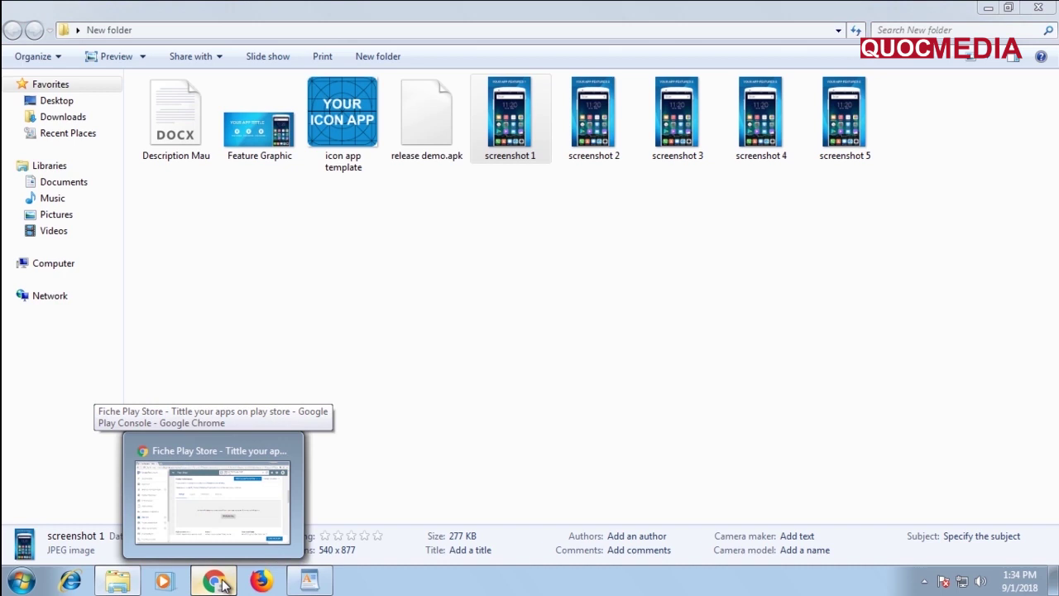
# Upload screenshot 1, screenshot 2 and screenshot 3 as phone screenshots
pyautogui.click(221, 583)
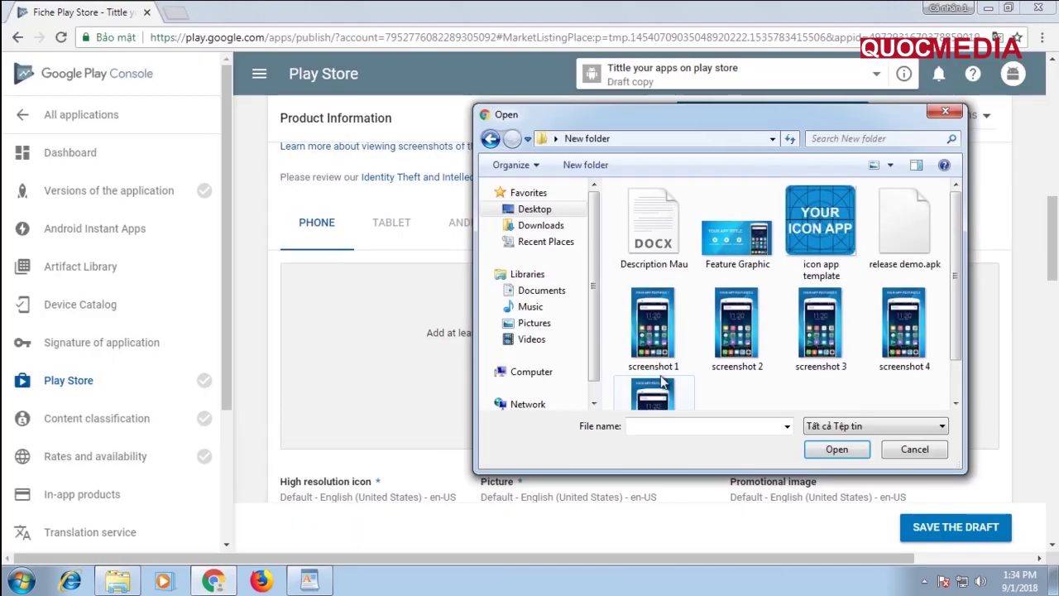
pyautogui.click(658, 331)
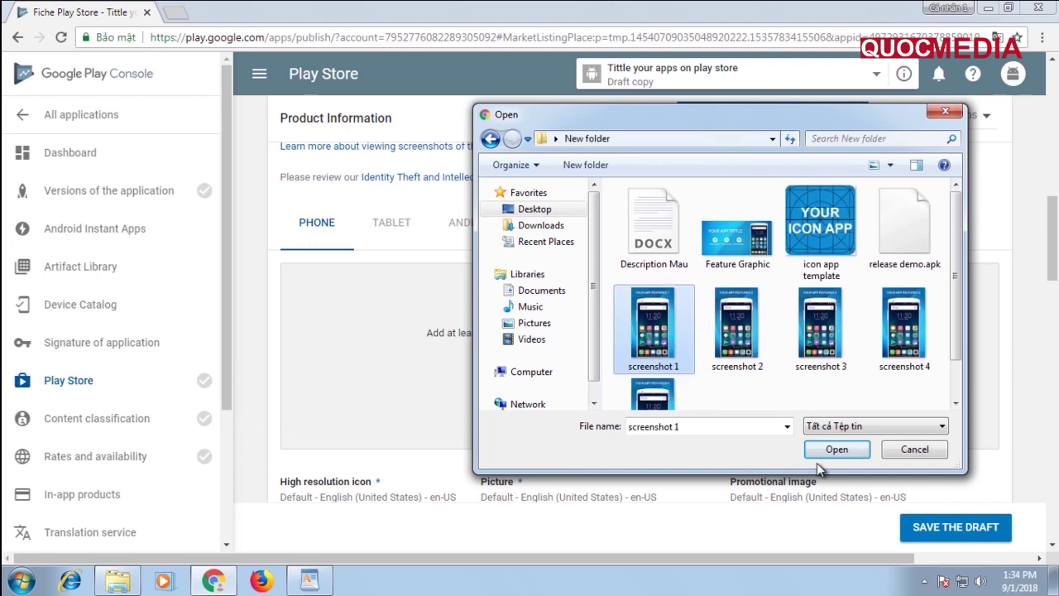
pyautogui.click(823, 453)
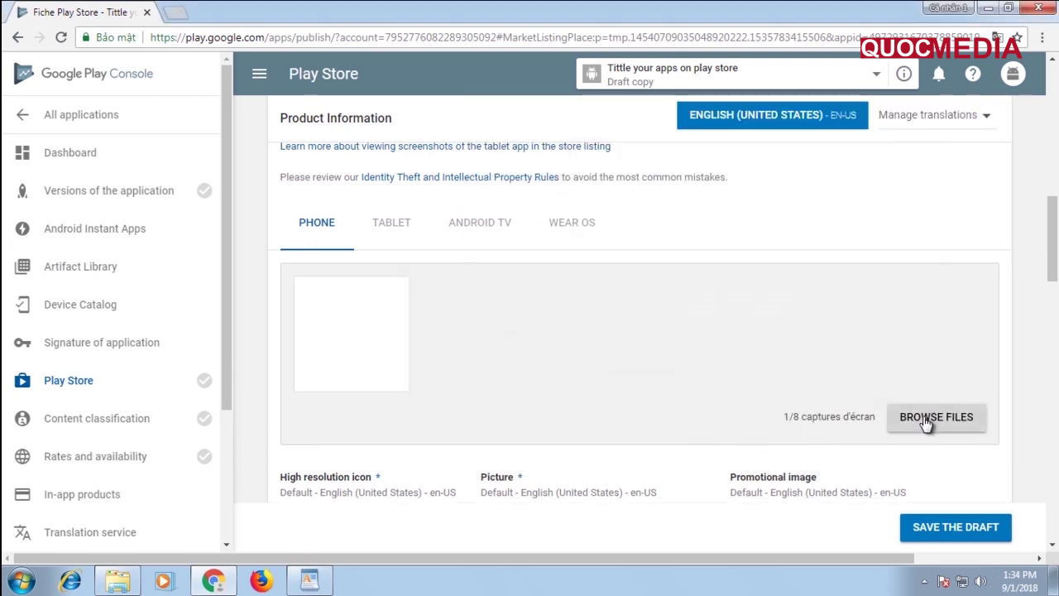
pyautogui.click(928, 420)
pyautogui.click(742, 329)
pyautogui.click(837, 450)
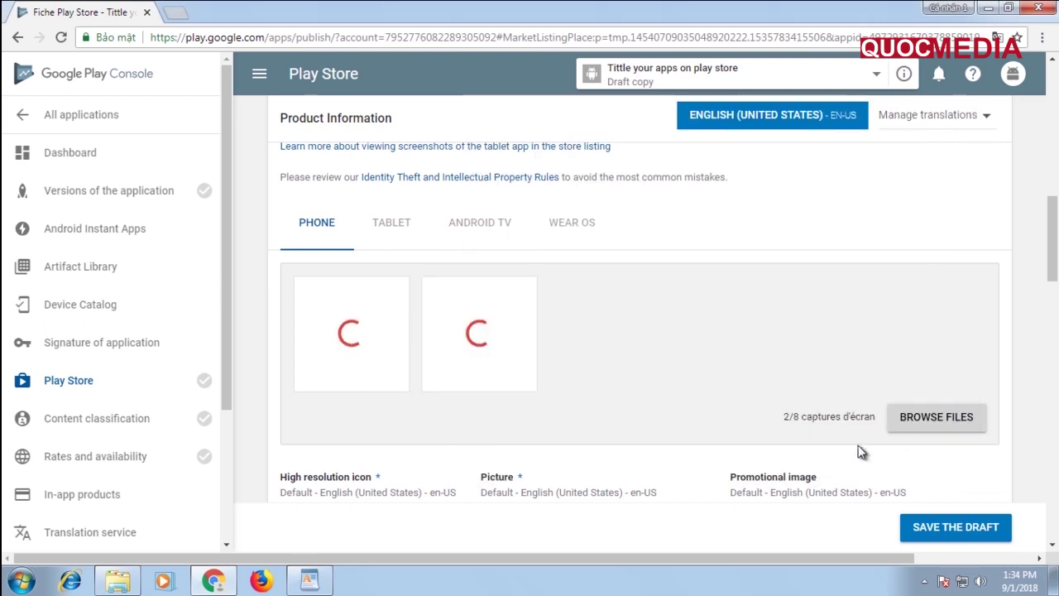
pyautogui.click(926, 423)
pyautogui.click(820, 327)
pyautogui.click(837, 449)
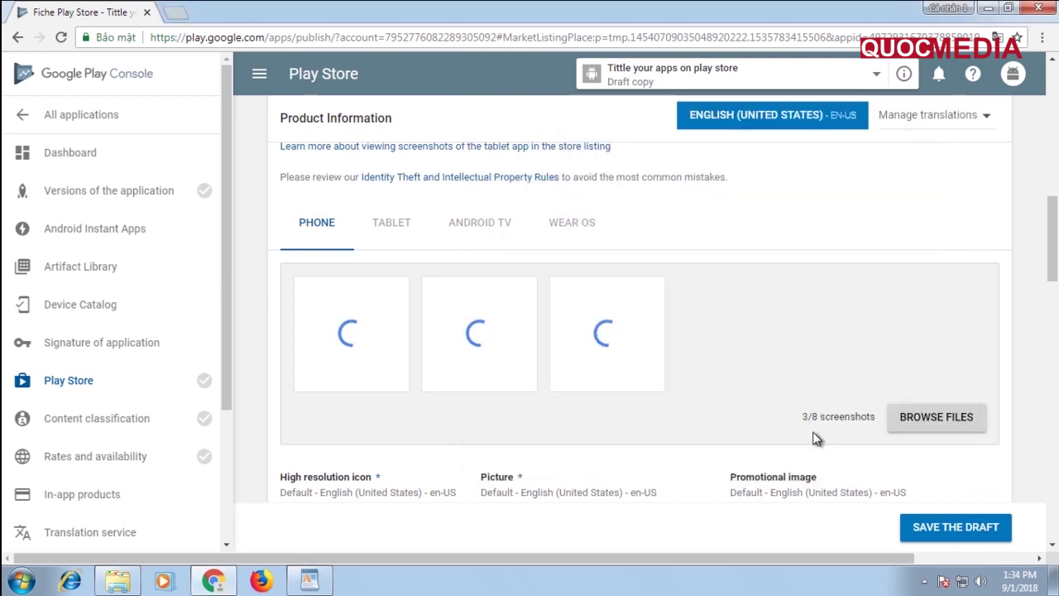
# Upload screenshot 4 and screenshot 5, bringing the phone screenshots to 5/8
pyautogui.moveTo(808, 416); pyautogui.dragTo(815, 417)
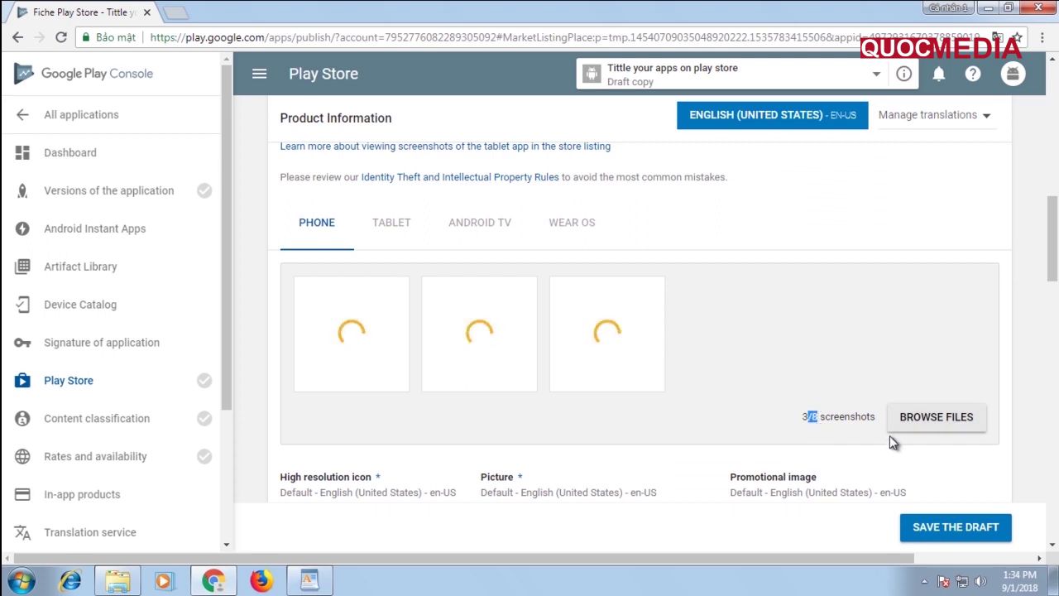
pyautogui.click(933, 423)
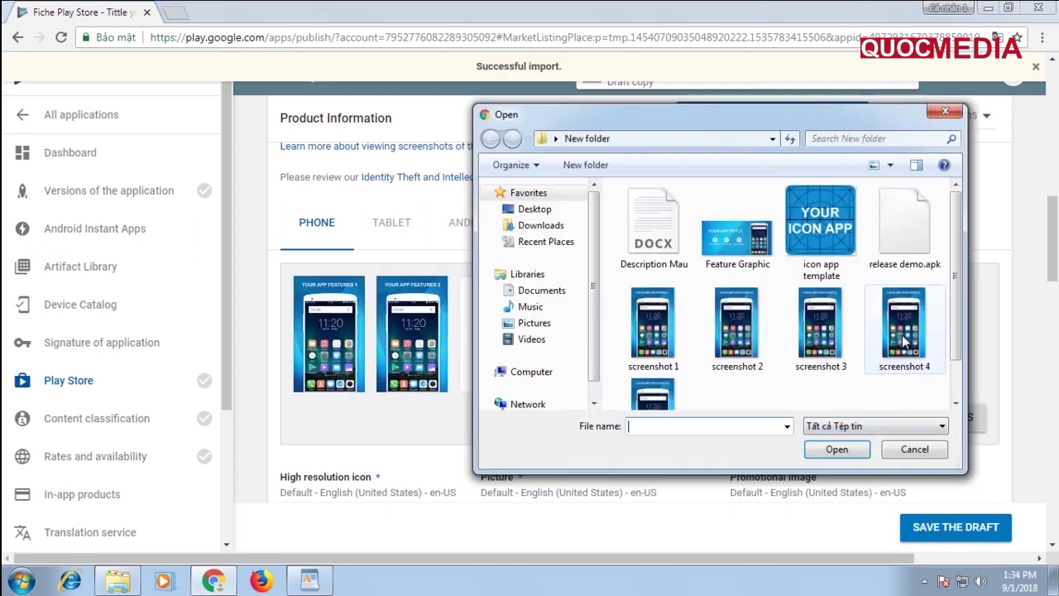
pyautogui.click(903, 324)
pyautogui.click(836, 449)
pyautogui.click(935, 421)
pyautogui.click(668, 402)
pyautogui.click(846, 453)
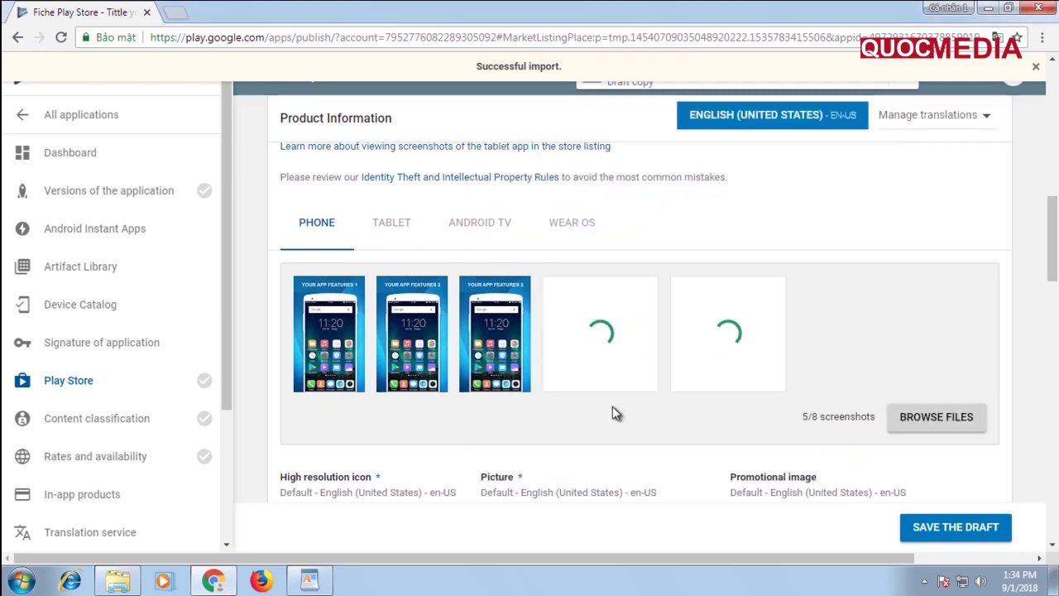
pyautogui.scroll(-3, 612, 406)
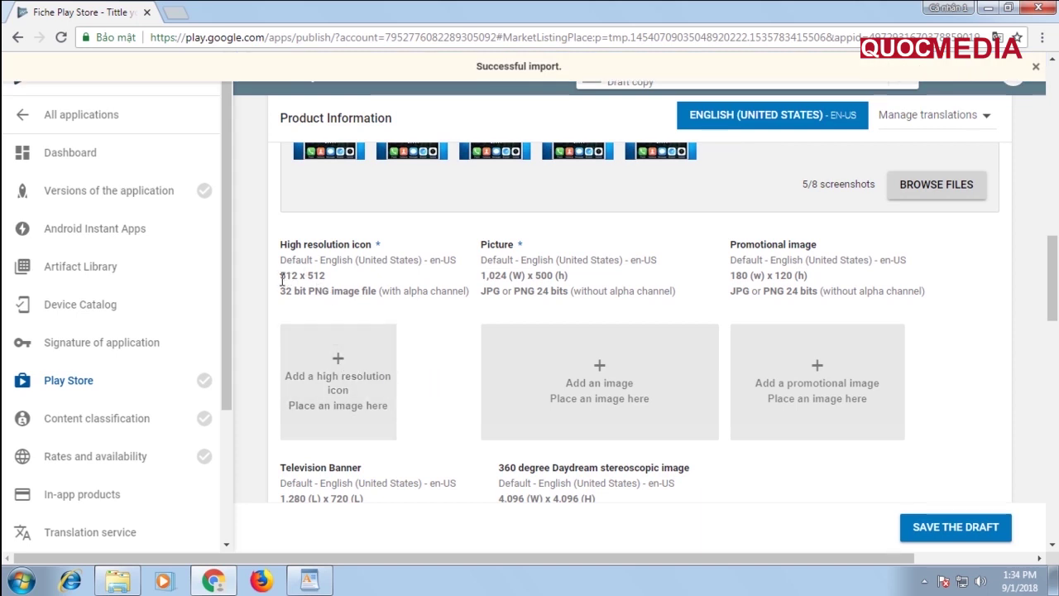
# Upload the icon app template as the 512 x 512 high resolution icon
pyautogui.moveTo(282, 279); pyautogui.dragTo(311, 281)
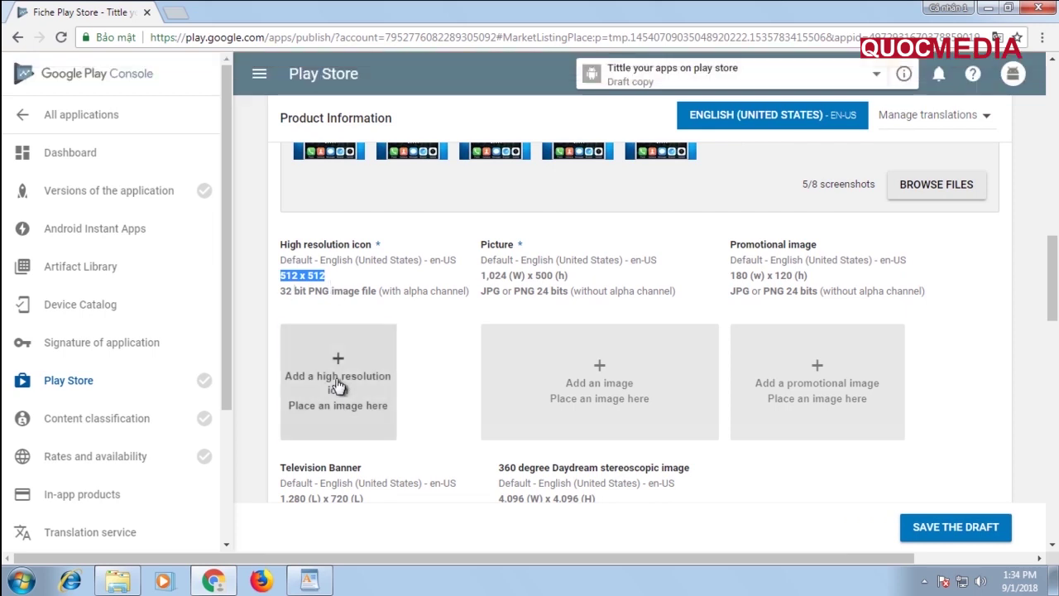
pyautogui.click(303, 372)
pyautogui.click(819, 248)
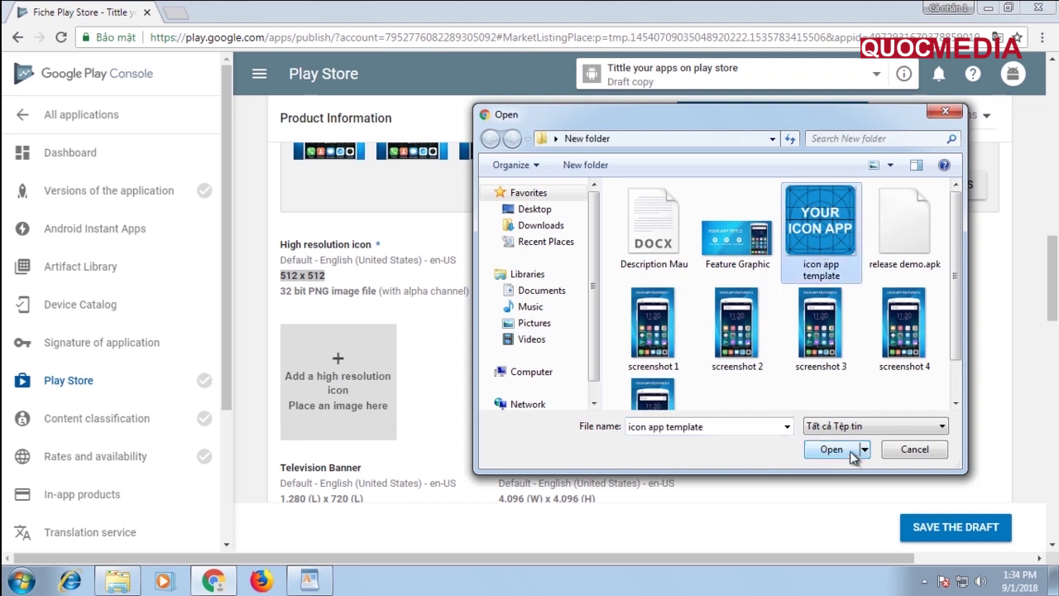
pyautogui.click(832, 449)
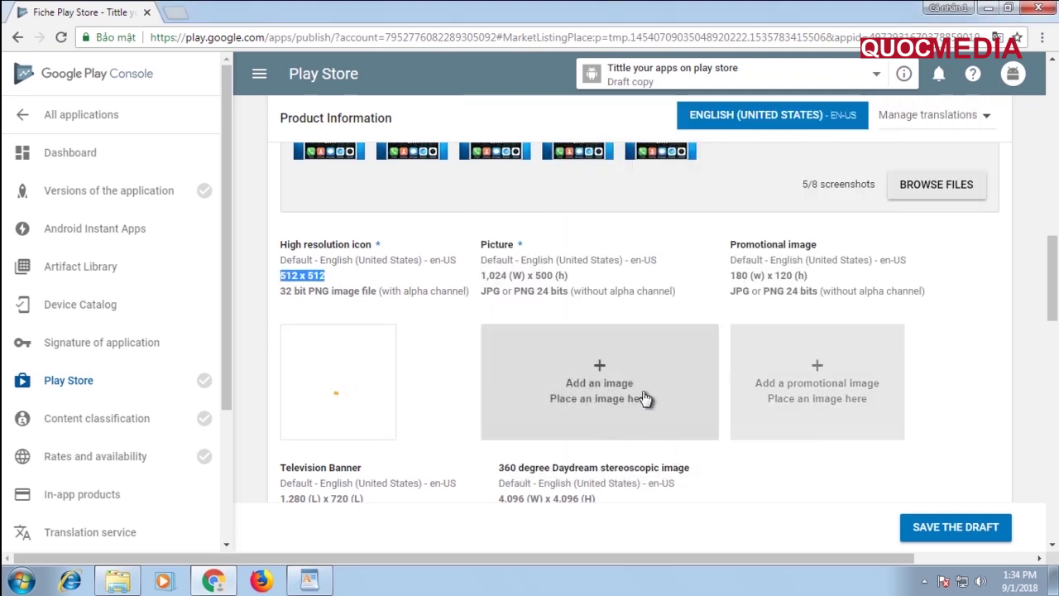
# Upload Feature Graphic as the Picture image
pyautogui.click(595, 368)
pyautogui.click(737, 235)
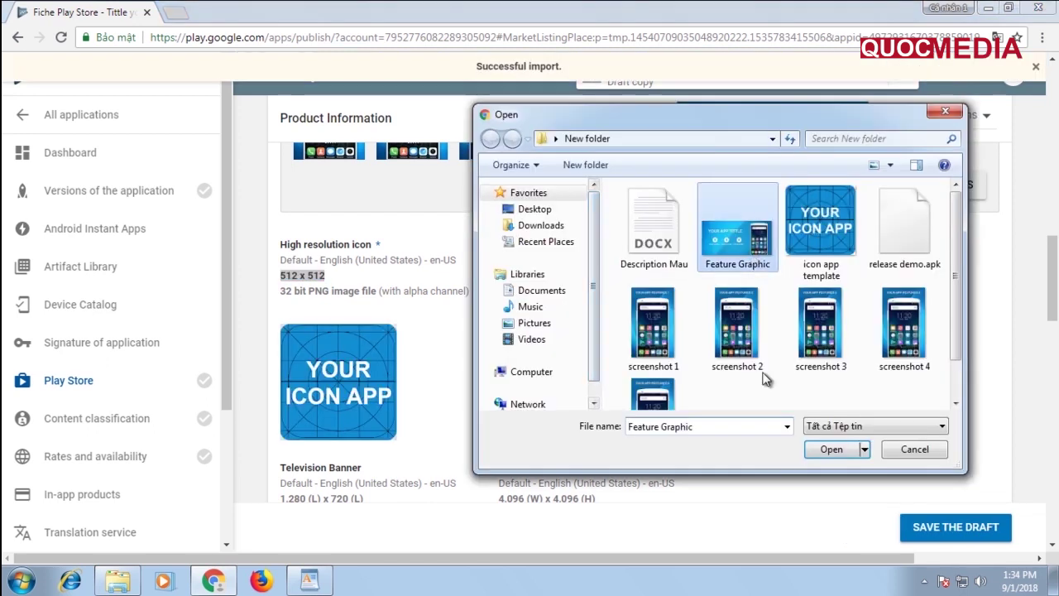
pyautogui.click(829, 450)
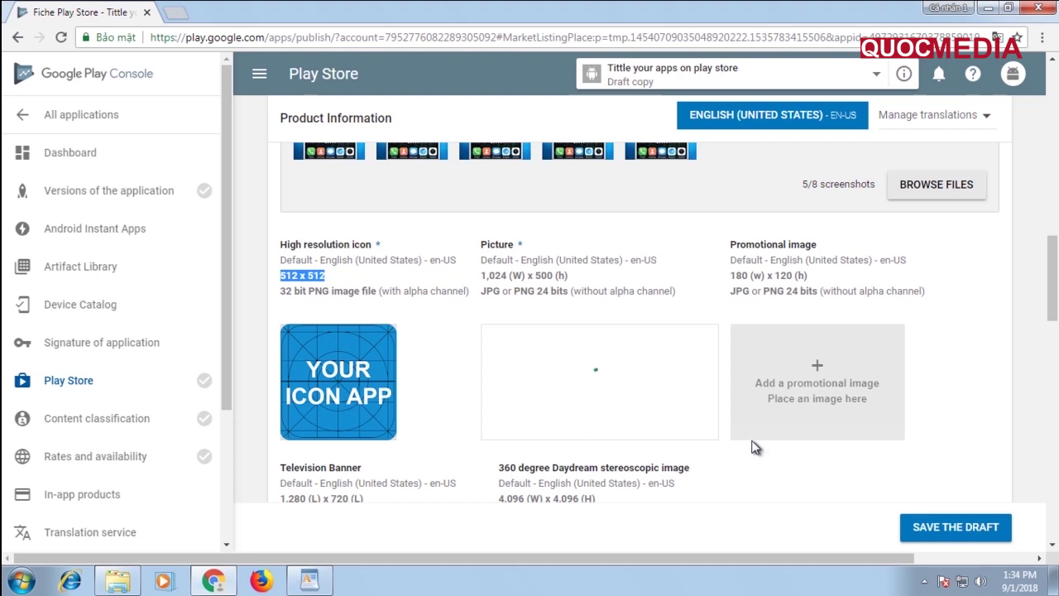
pyautogui.scroll(-2, 752, 447)
pyautogui.scroll(2, 753, 447)
# Under Classification, set Type of application to 'applications'
pyautogui.scroll(-1, 753, 447)
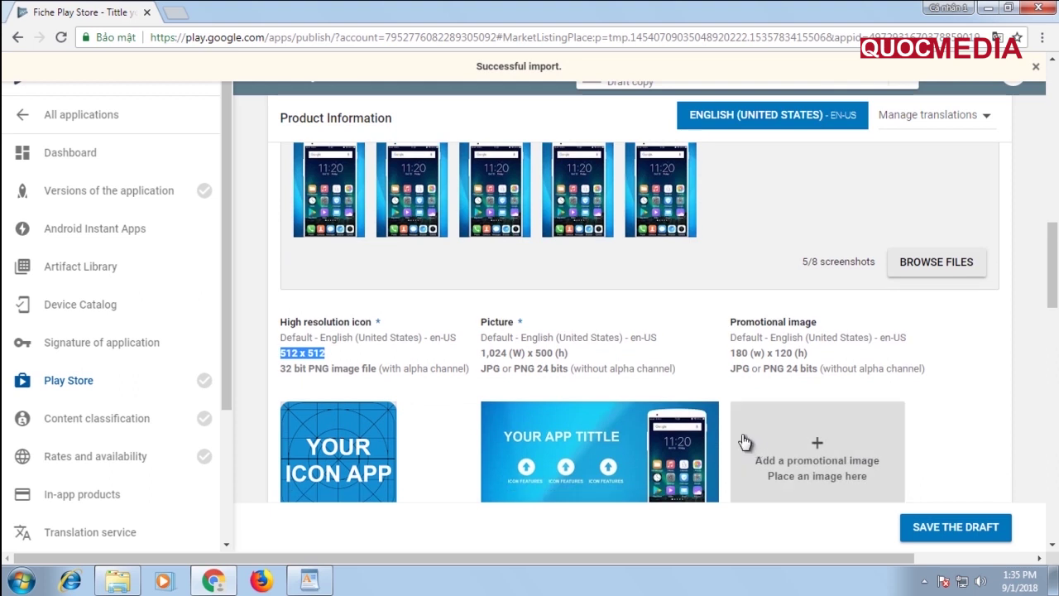
pyautogui.scroll(1, 723, 428)
pyautogui.scroll(-1, 478, 296)
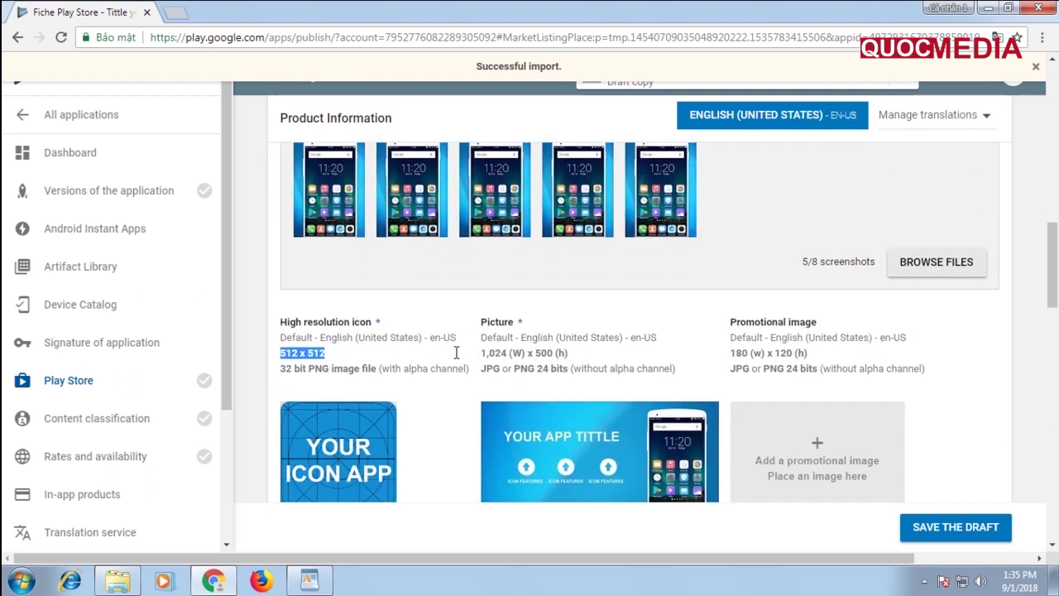
pyautogui.scroll(-2, 456, 354)
pyautogui.scroll(-1, 402, 392)
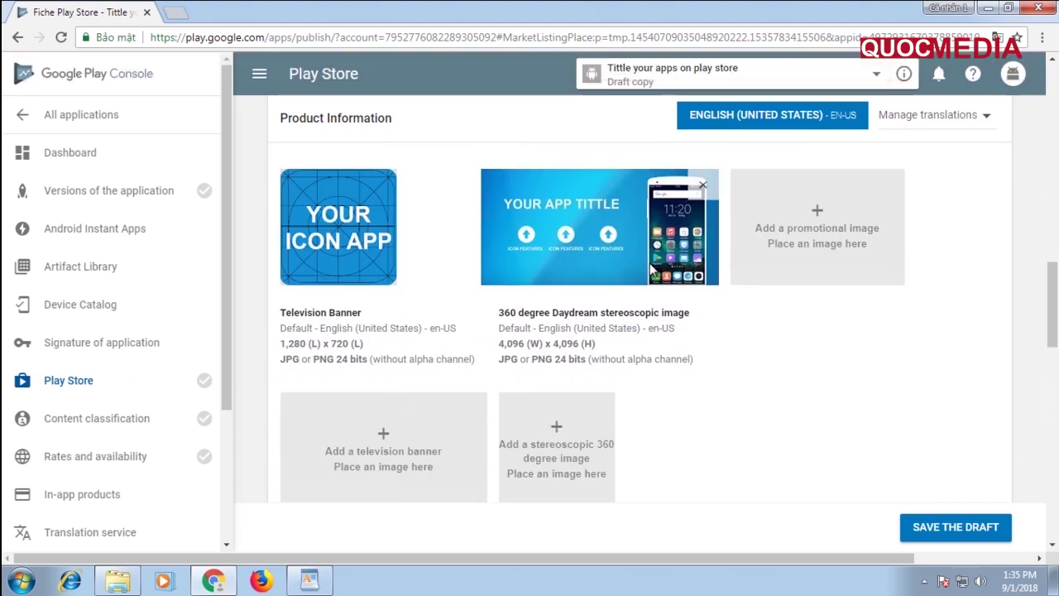
pyautogui.scroll(-2, 650, 331)
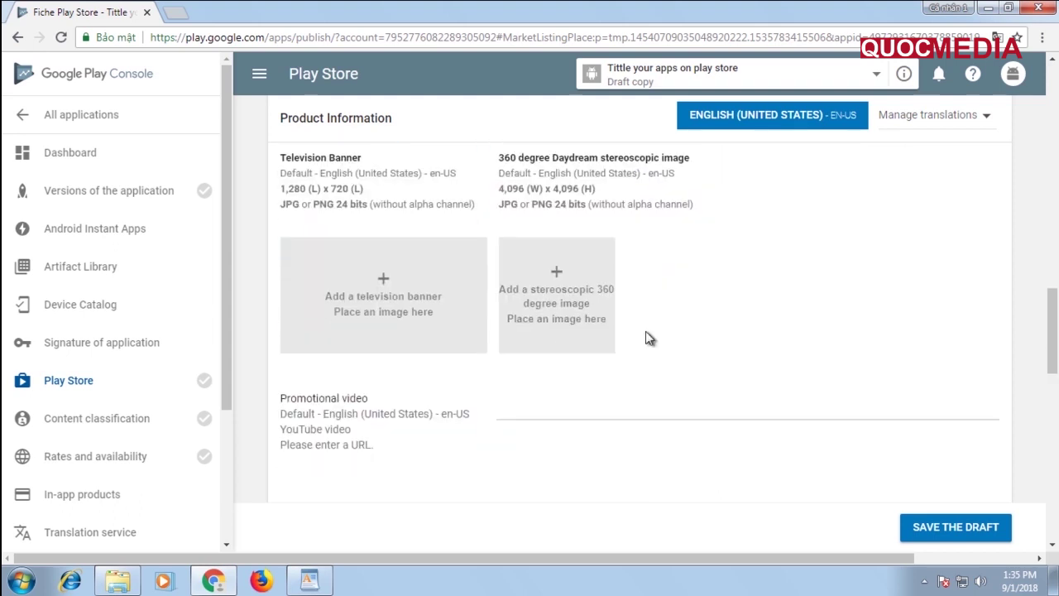
pyautogui.scroll(-2, 528, 356)
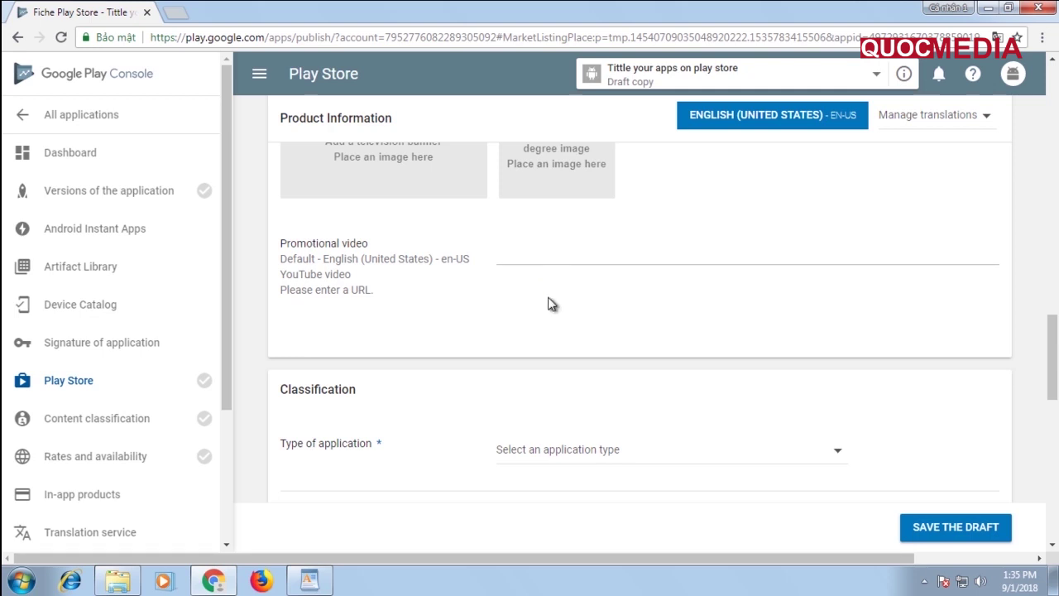
pyautogui.scroll(-2, 552, 303)
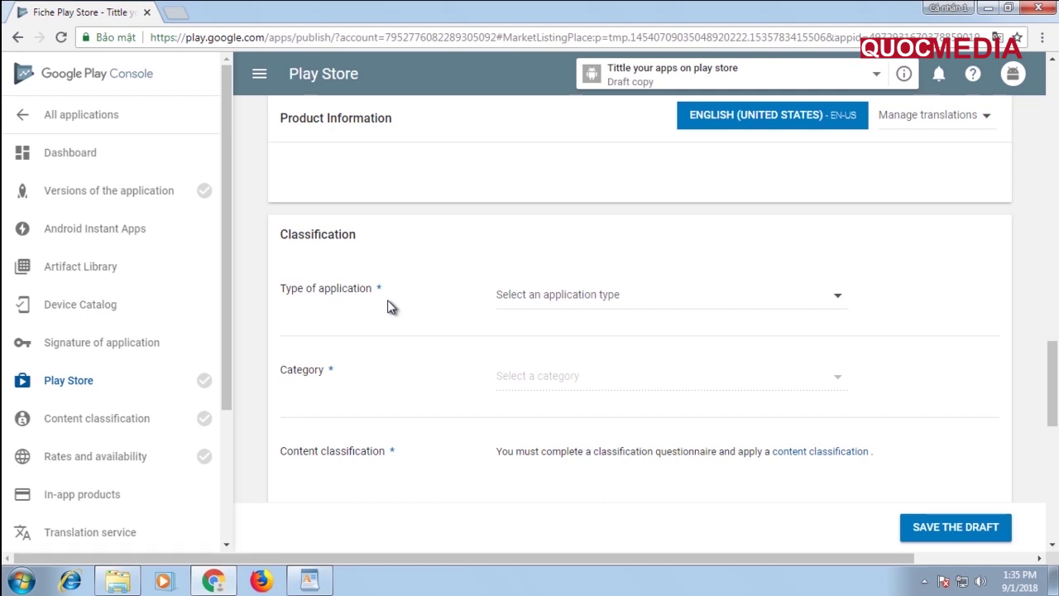
pyautogui.click(834, 296)
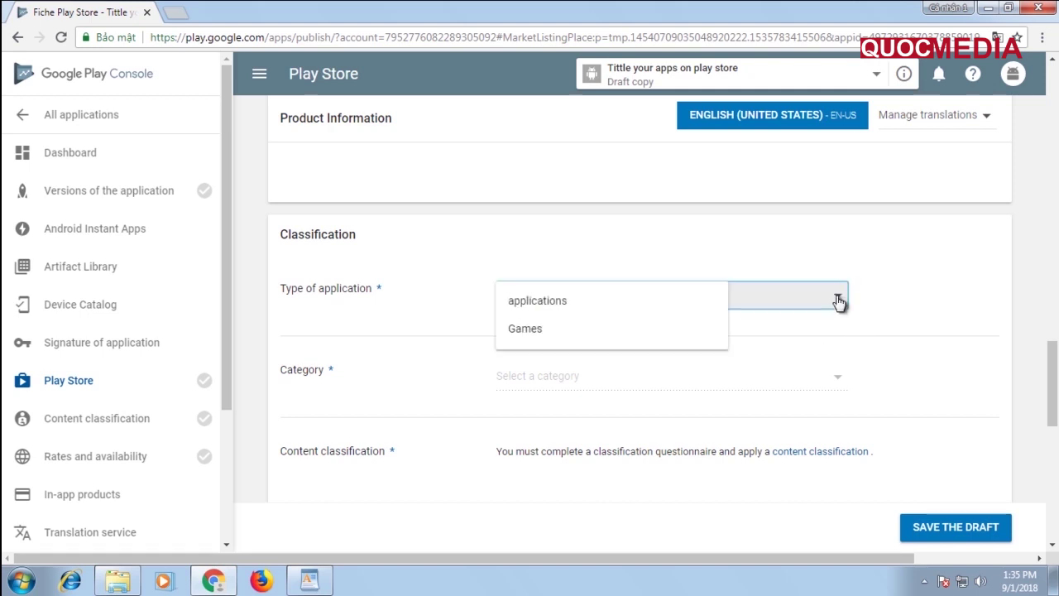
pyautogui.click(592, 302)
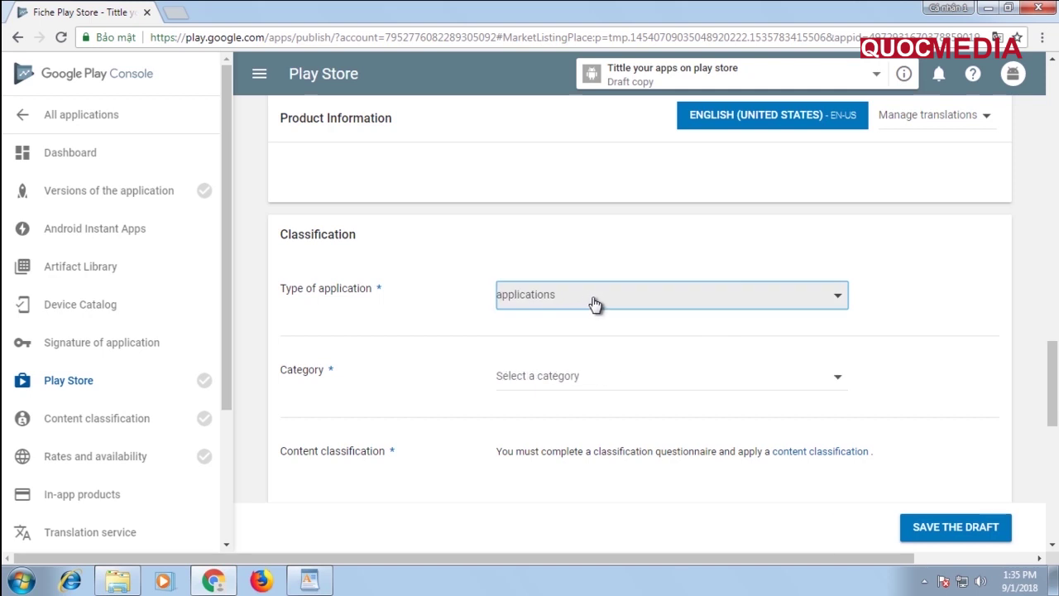
# Set the store Category to Tools
pyautogui.scroll(-1, 403, 373)
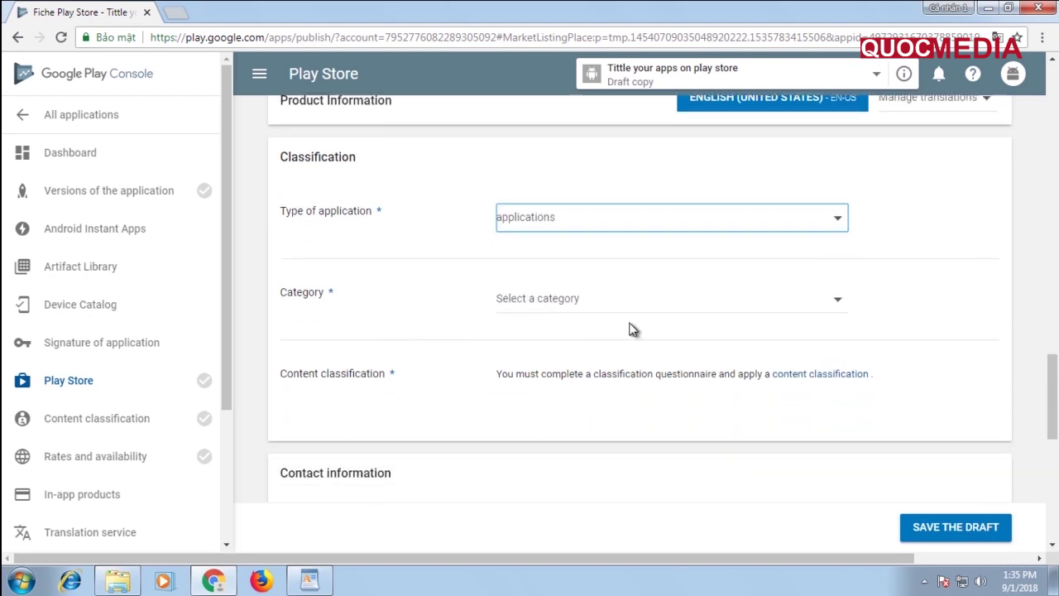
pyautogui.click(713, 313)
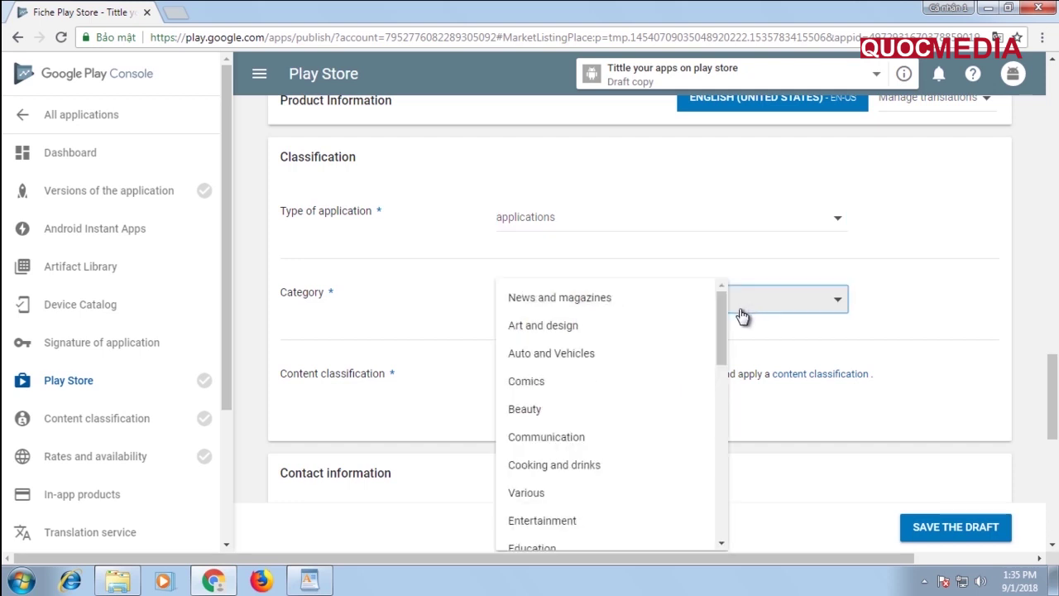
pyautogui.moveTo(721, 338); pyautogui.dragTo(720, 433)
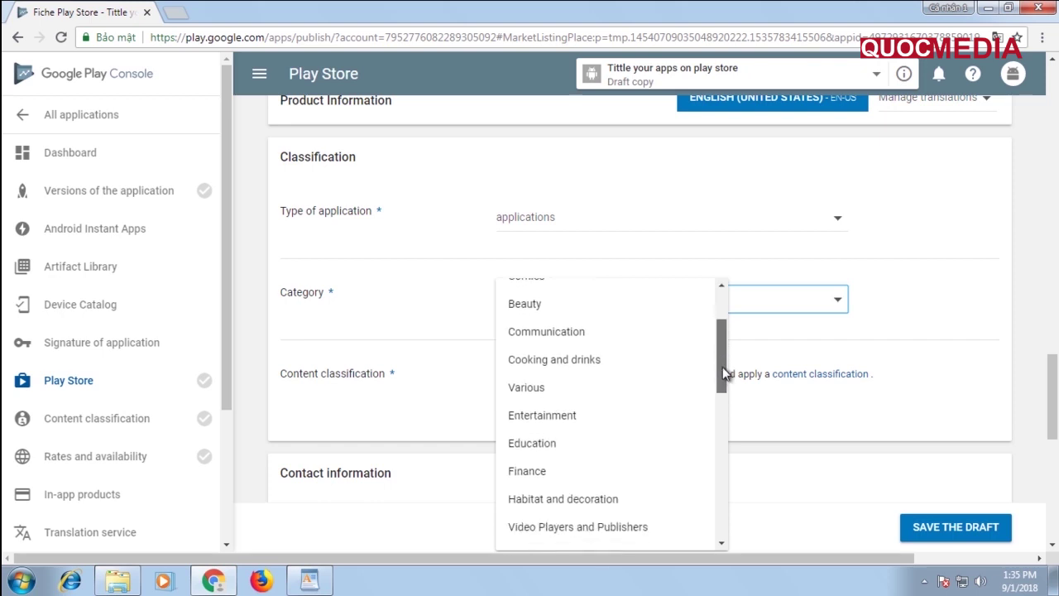
pyautogui.click(569, 414)
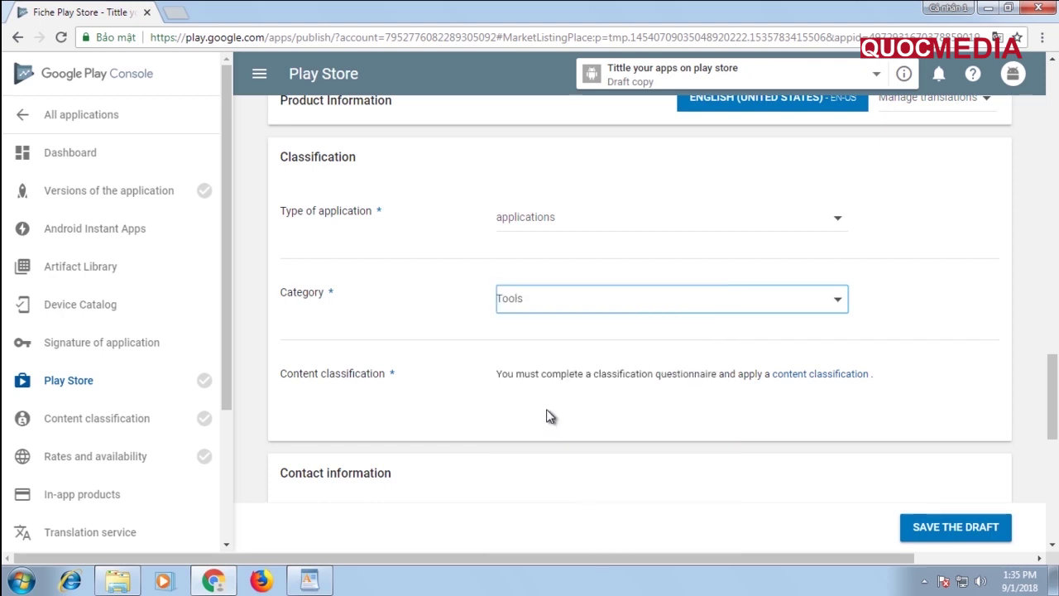
pyautogui.scroll(-5, 466, 378)
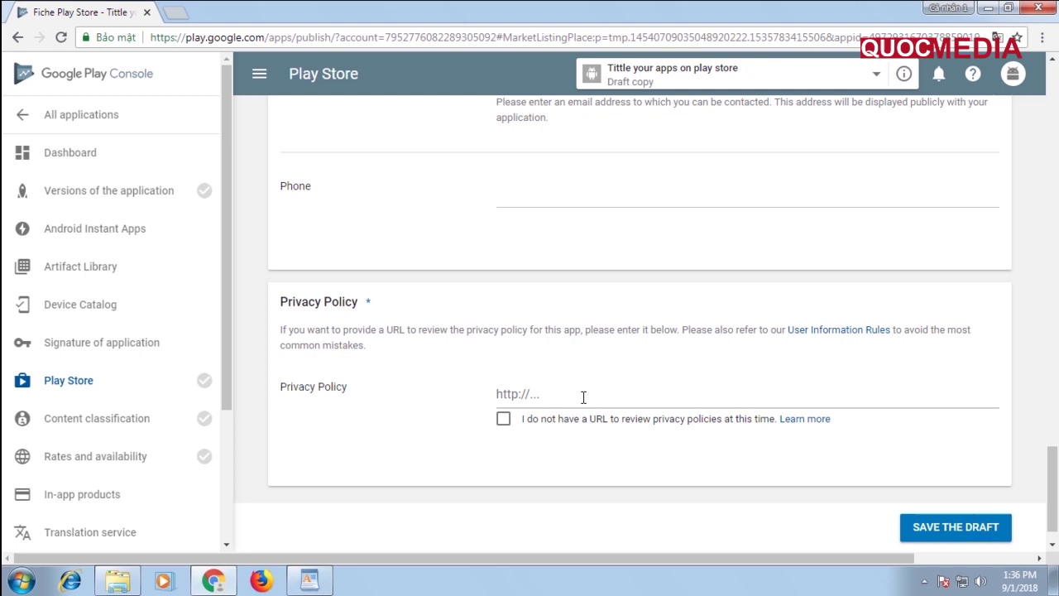
# Declare no privacy policy URL, save the store listing draft, and go to Content classification
pyautogui.click(503, 418)
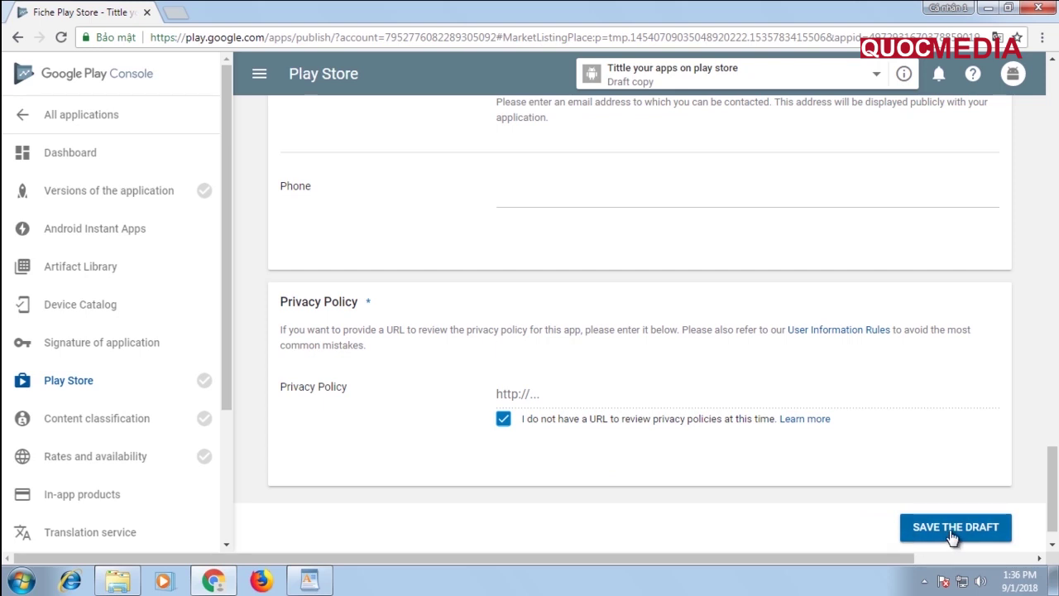
pyautogui.click(985, 533)
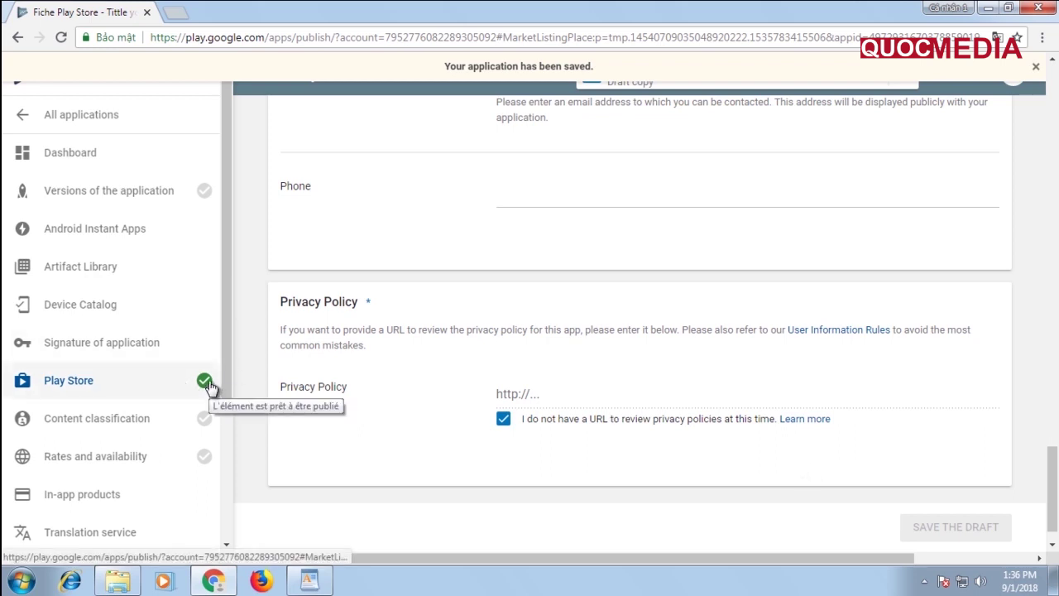
pyautogui.click(162, 427)
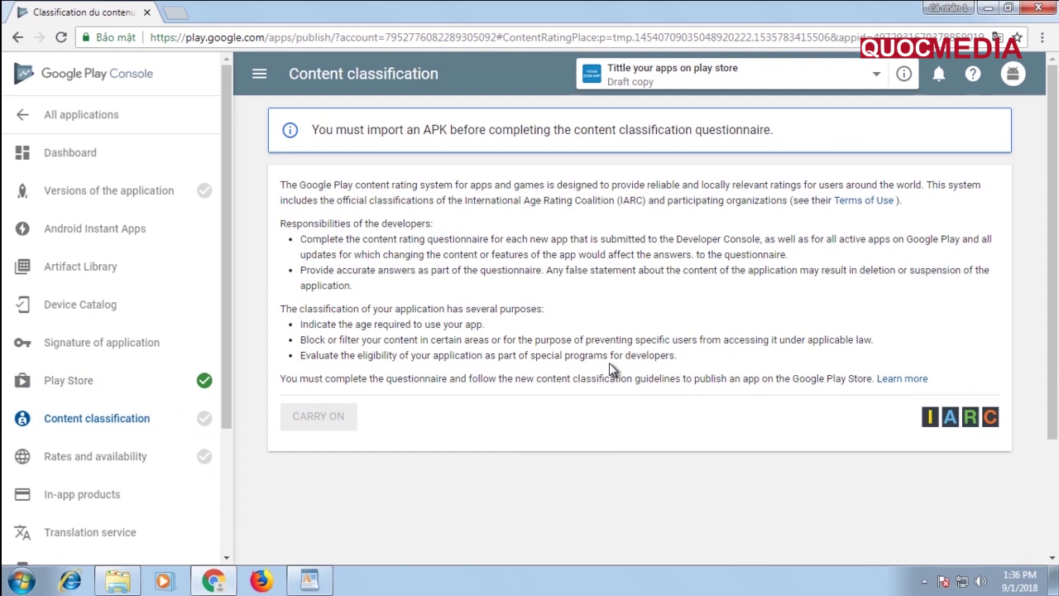
pyautogui.scroll(-2, 610, 362)
pyautogui.scroll(2, 609, 362)
# Go to Versions of the application and open management of the Production track
pyautogui.click(151, 196)
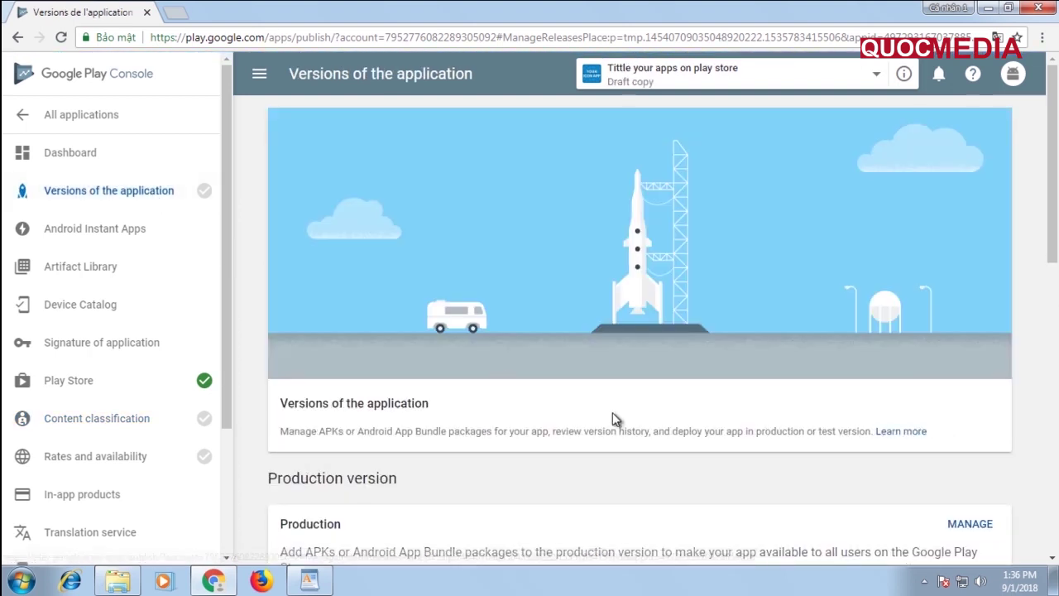
pyautogui.scroll(-2, 612, 413)
pyautogui.scroll(-1, 618, 413)
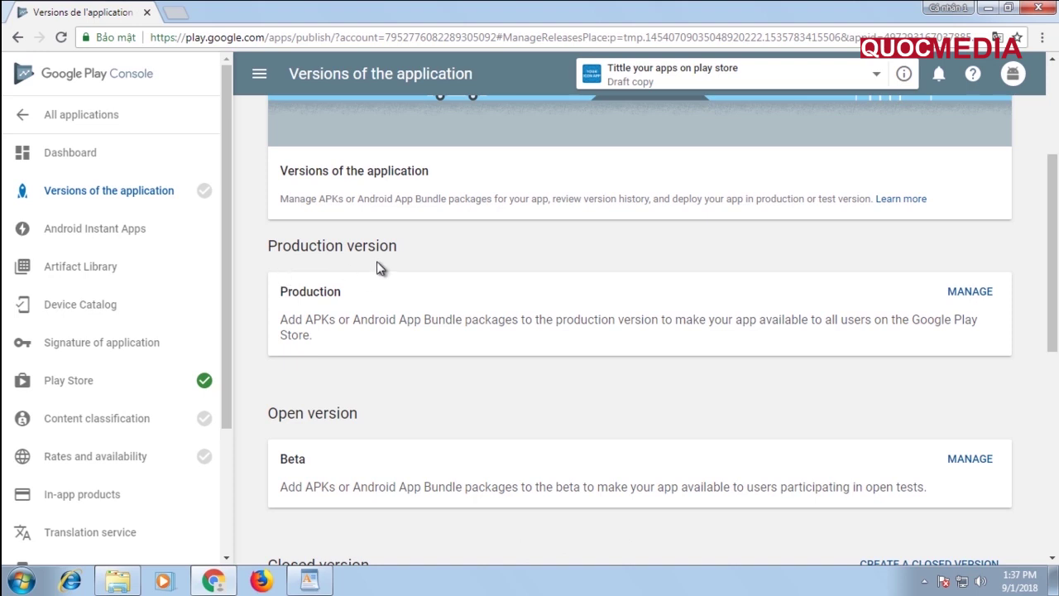
pyautogui.click(962, 300)
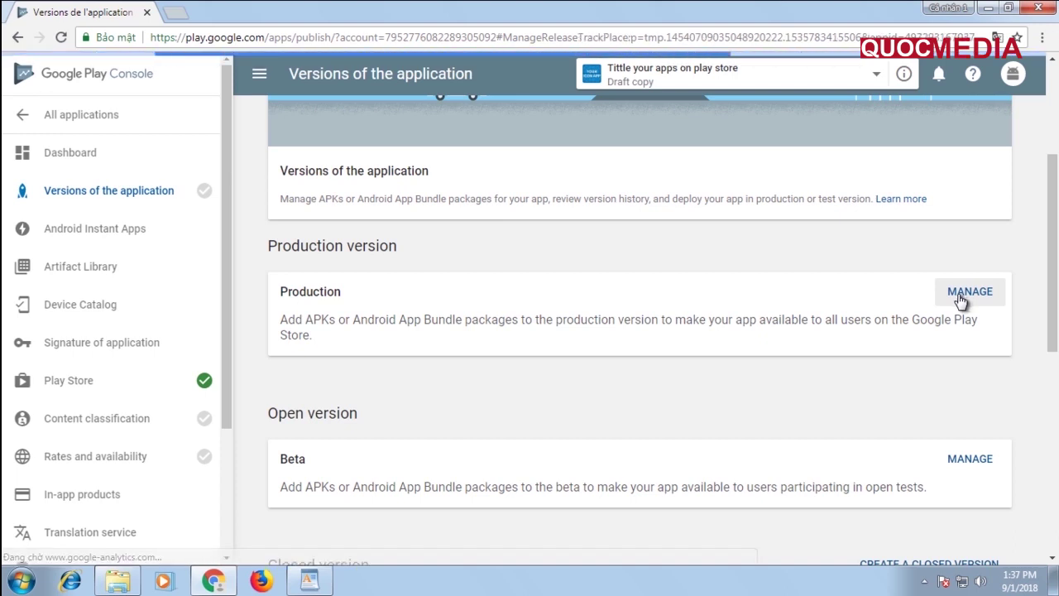
pyautogui.scroll(-3, 827, 347)
# Create a new production version and accept Google Play app signing
pyautogui.scroll(3, 772, 377)
pyautogui.scroll(-3, 773, 378)
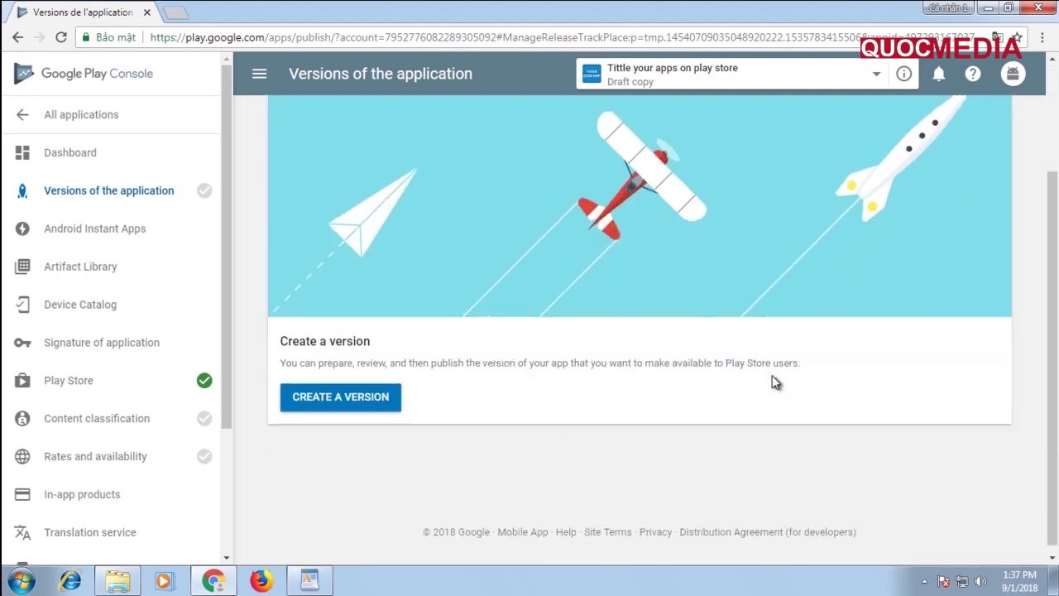
pyautogui.click(340, 395)
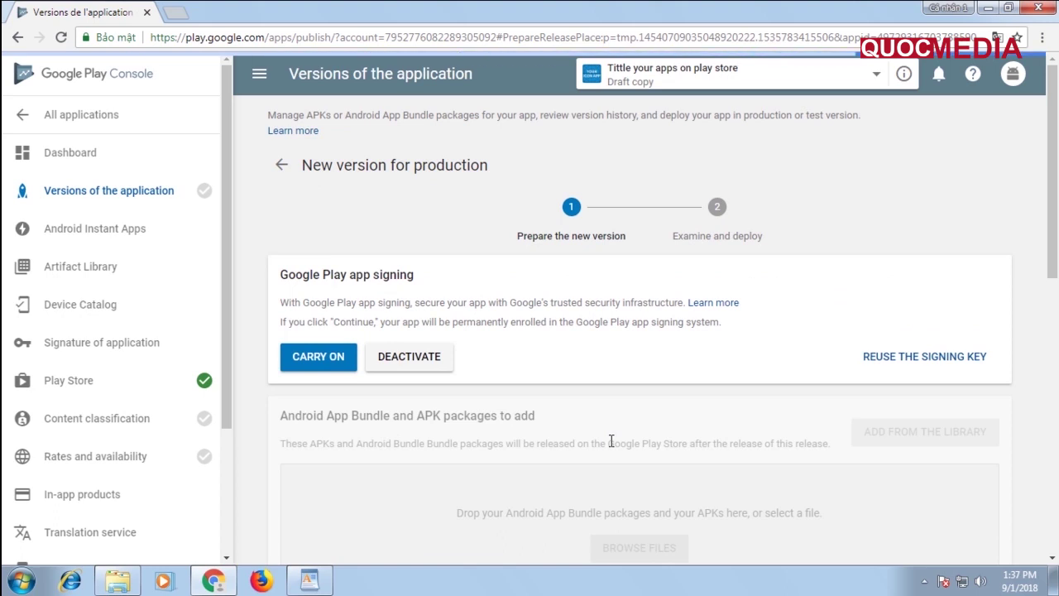
pyautogui.click(331, 360)
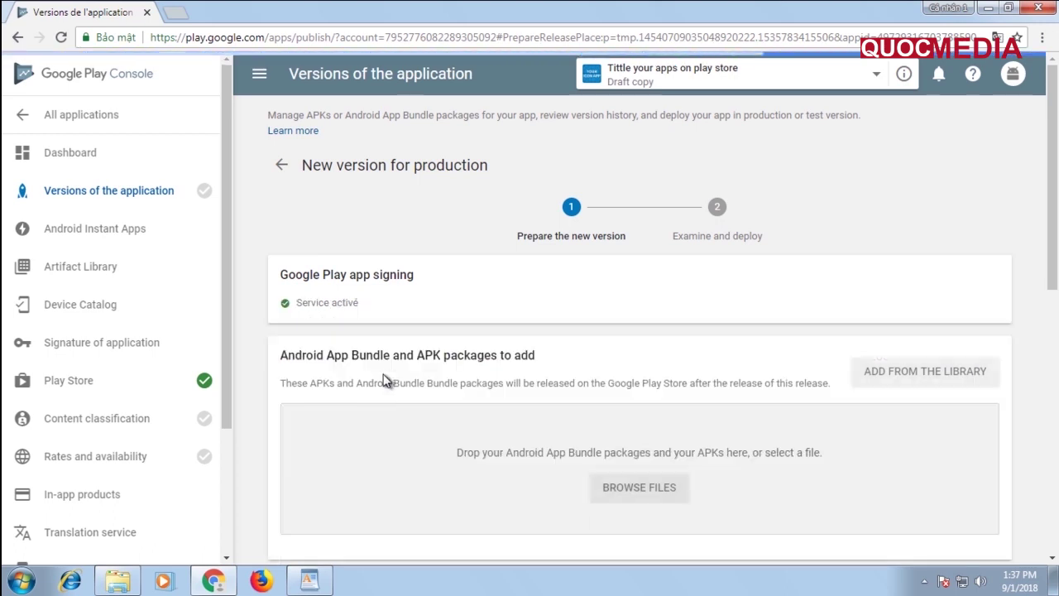
pyautogui.scroll(-1, 414, 423)
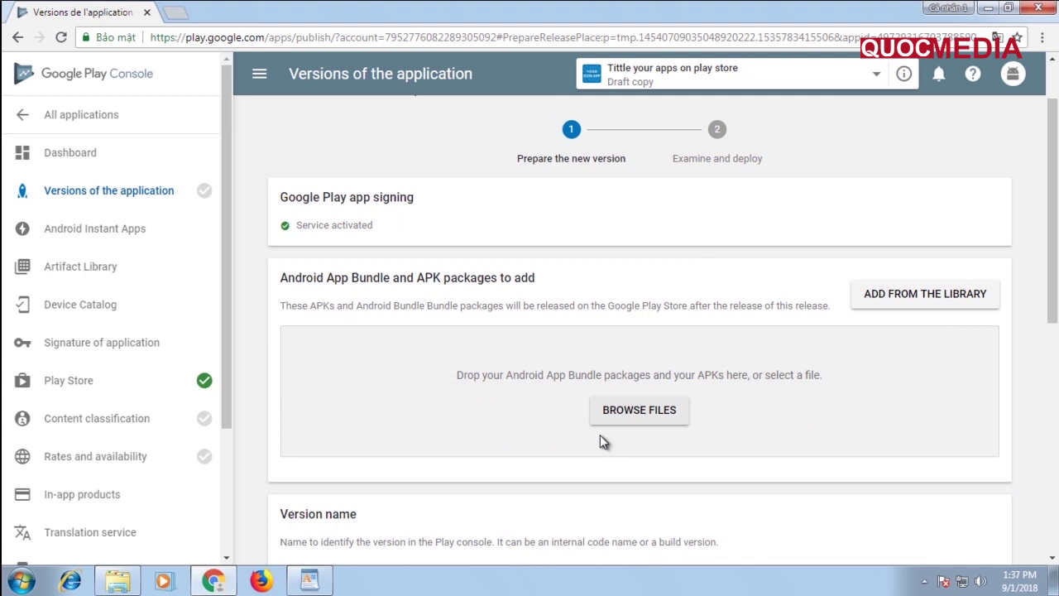
# Upload the release demo.apk file to the new production release
pyautogui.click(638, 418)
pyautogui.click(904, 227)
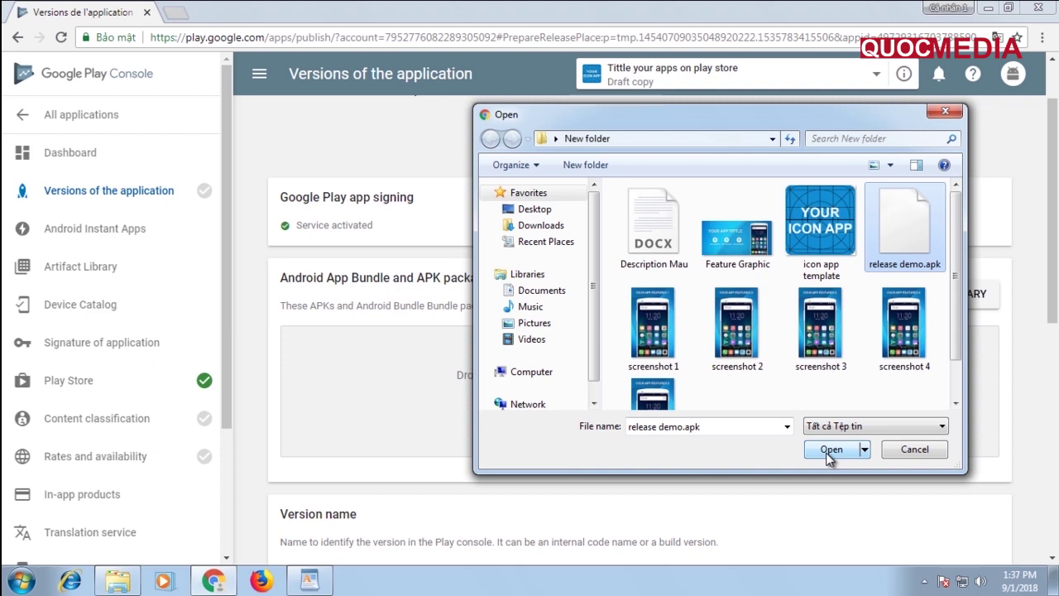
pyautogui.click(829, 450)
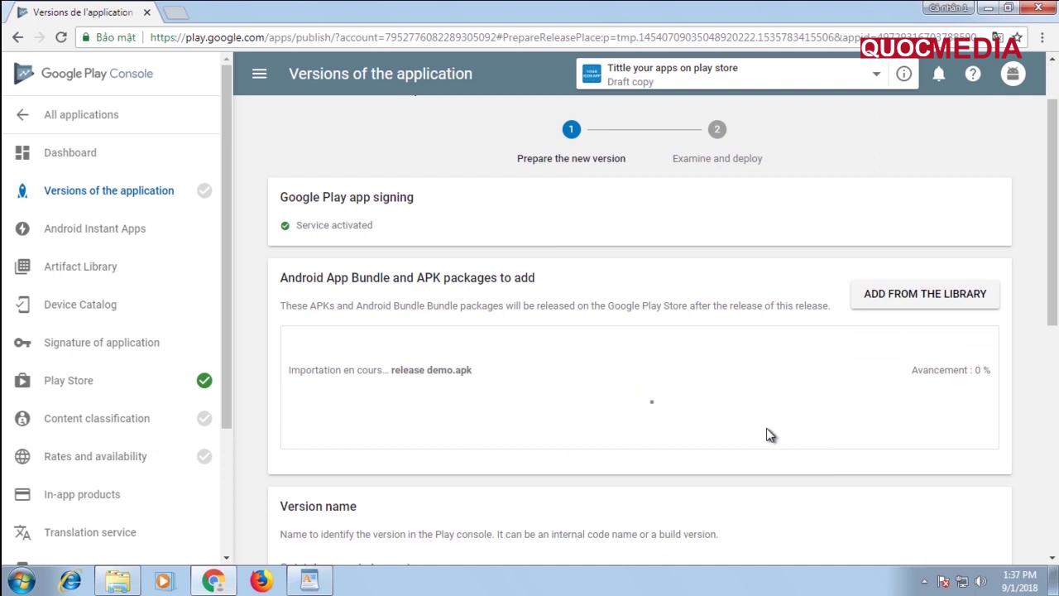
pyautogui.scroll(-1, 769, 434)
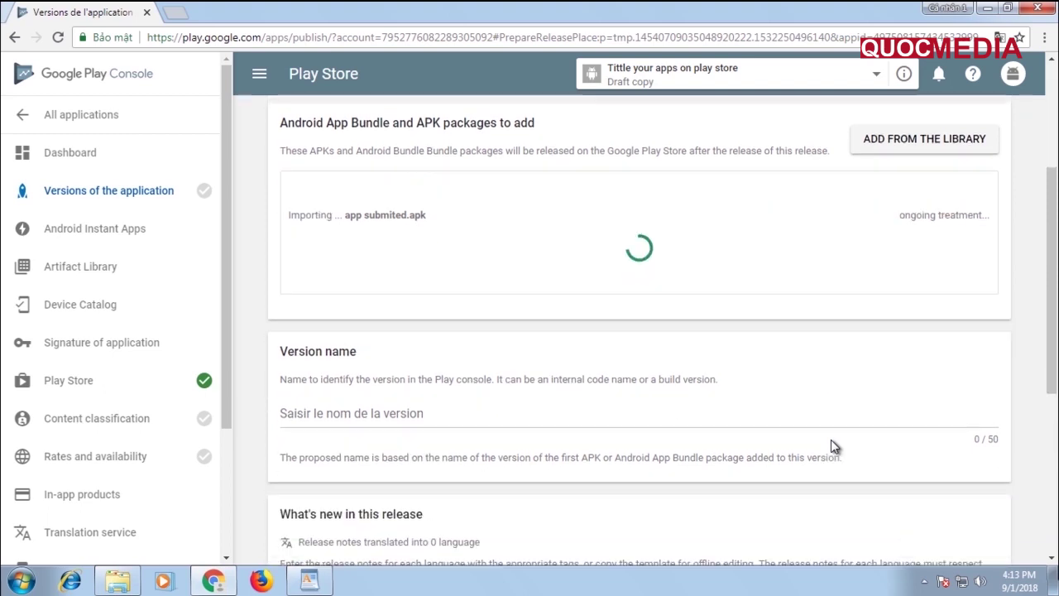
# Save the new production version, carrying version name 2.2, and review the release page
pyautogui.scroll(2, 831, 446)
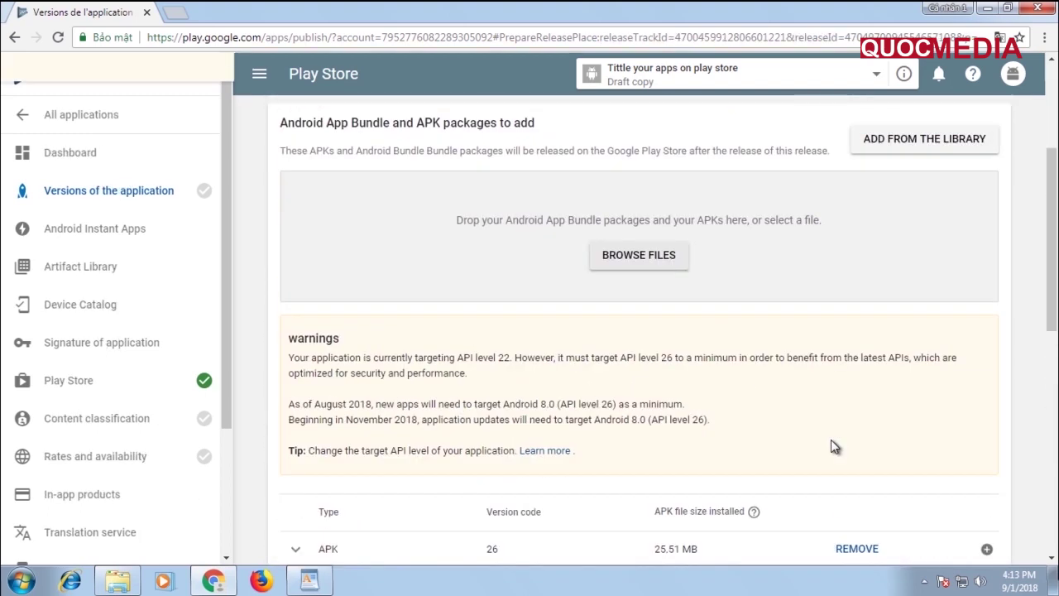
pyautogui.scroll(1, 831, 447)
pyautogui.scroll(1, 830, 446)
pyautogui.scroll(-5, 830, 447)
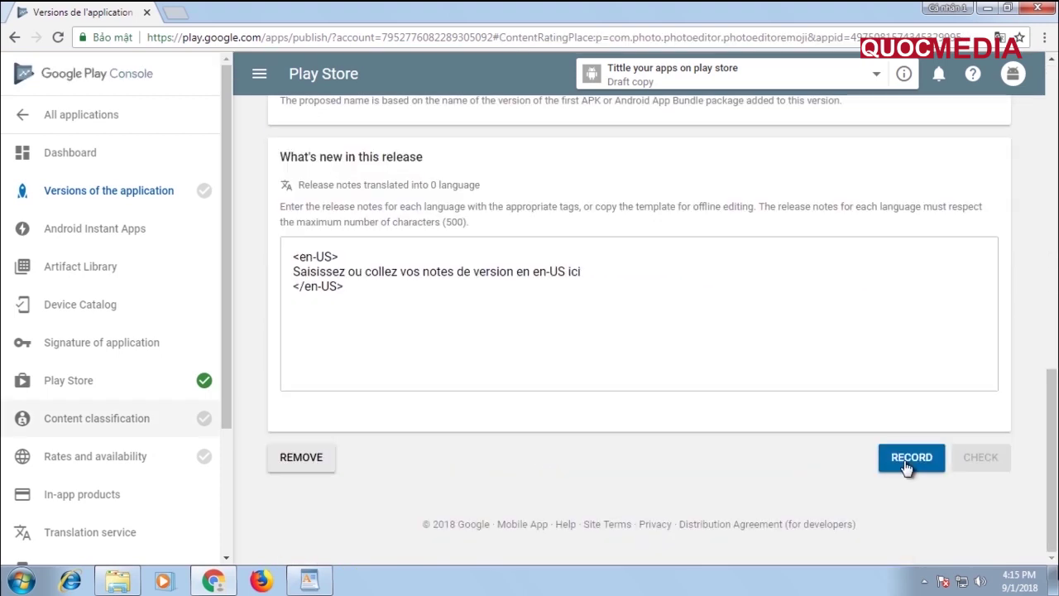
pyautogui.click(903, 460)
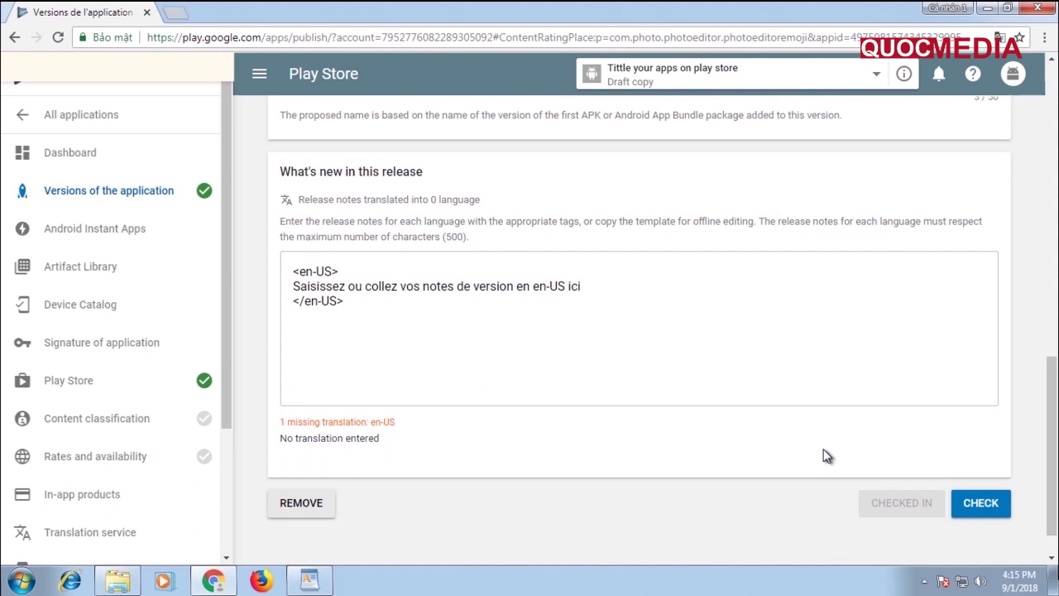
pyautogui.scroll(2, 823, 455)
pyautogui.scroll(2, 825, 455)
pyautogui.scroll(2, 823, 455)
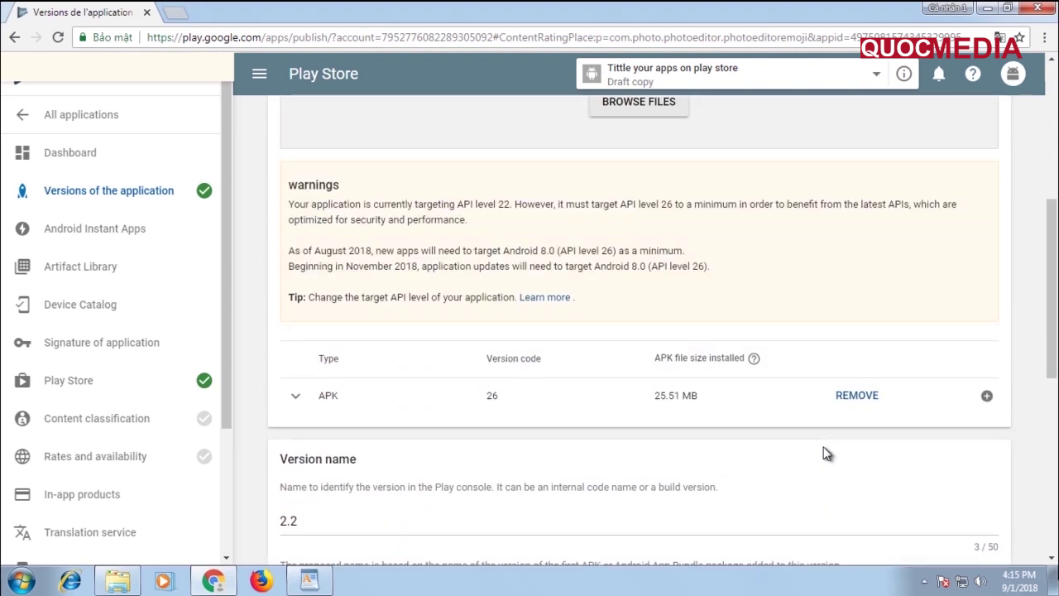
pyautogui.scroll(2, 825, 453)
pyautogui.scroll(4, 827, 452)
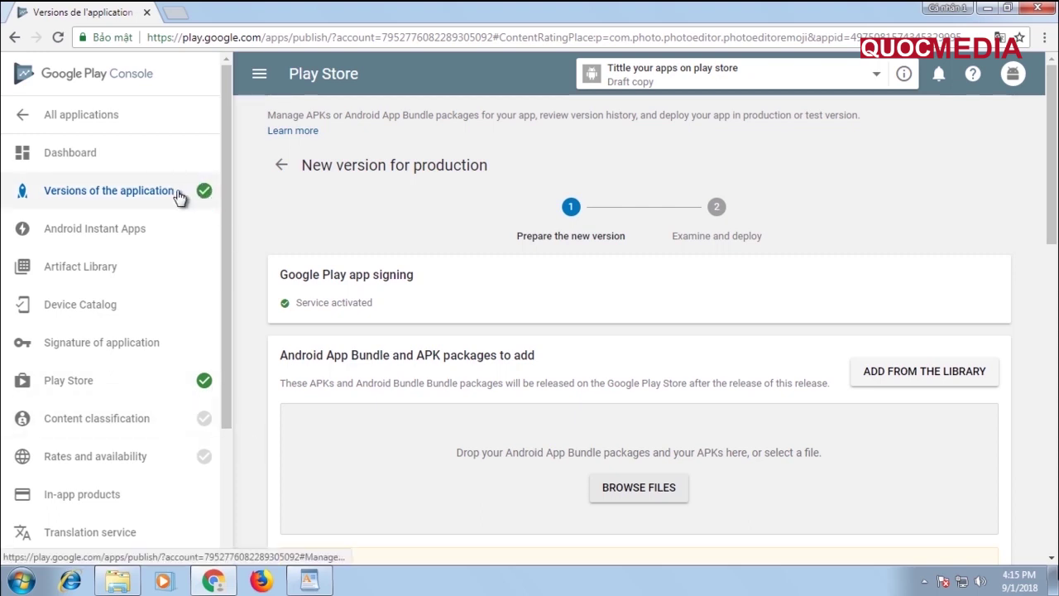
pyautogui.scroll(-3, 449, 382)
pyautogui.scroll(-5, 448, 383)
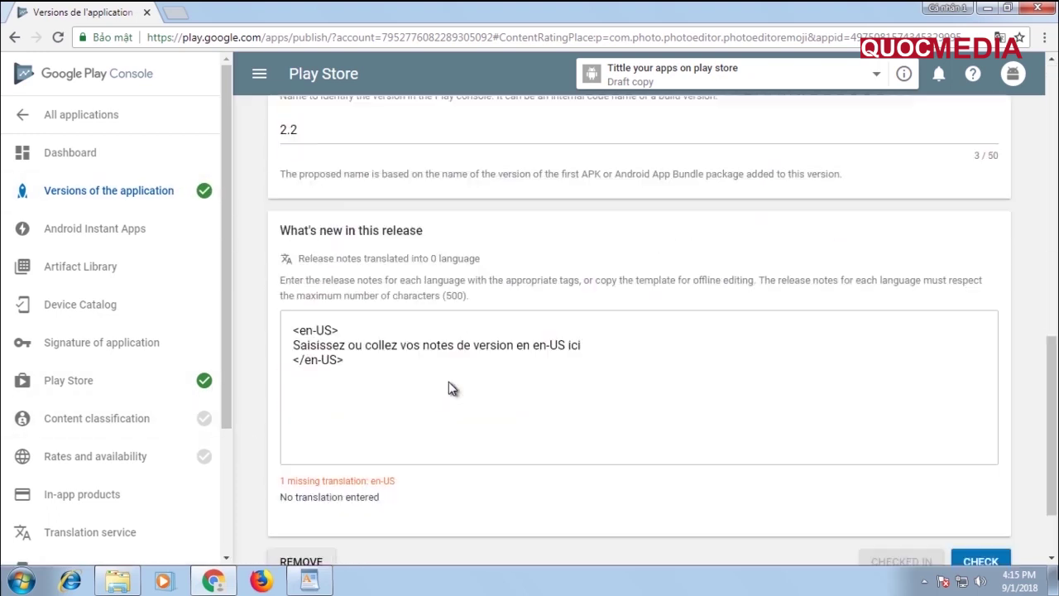
pyautogui.scroll(-1, 448, 382)
pyautogui.scroll(2, 450, 379)
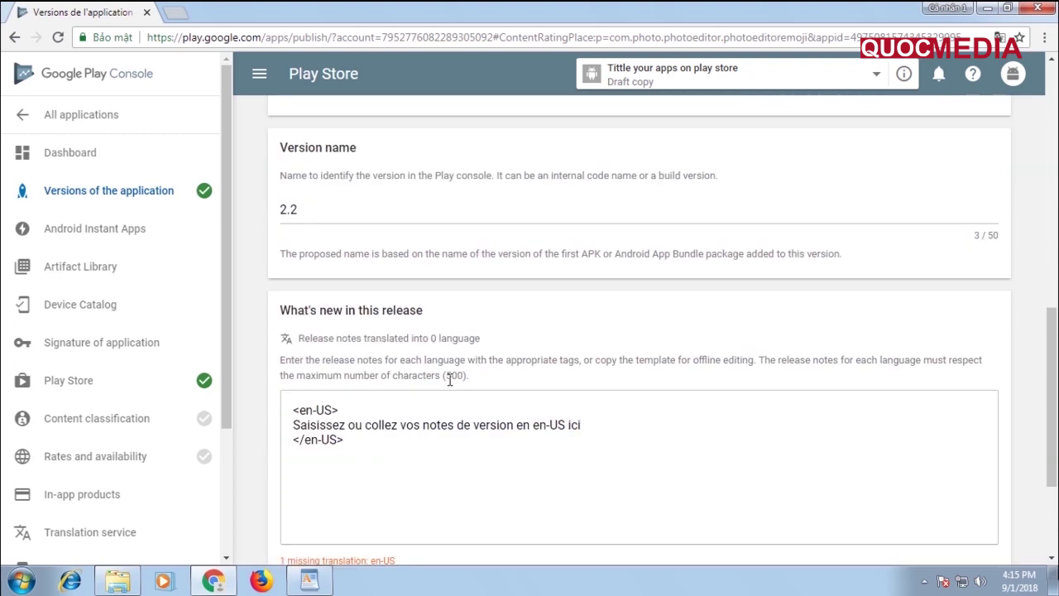
pyautogui.scroll(3, 449, 379)
pyautogui.scroll(3, 449, 379)
pyautogui.scroll(3, 449, 378)
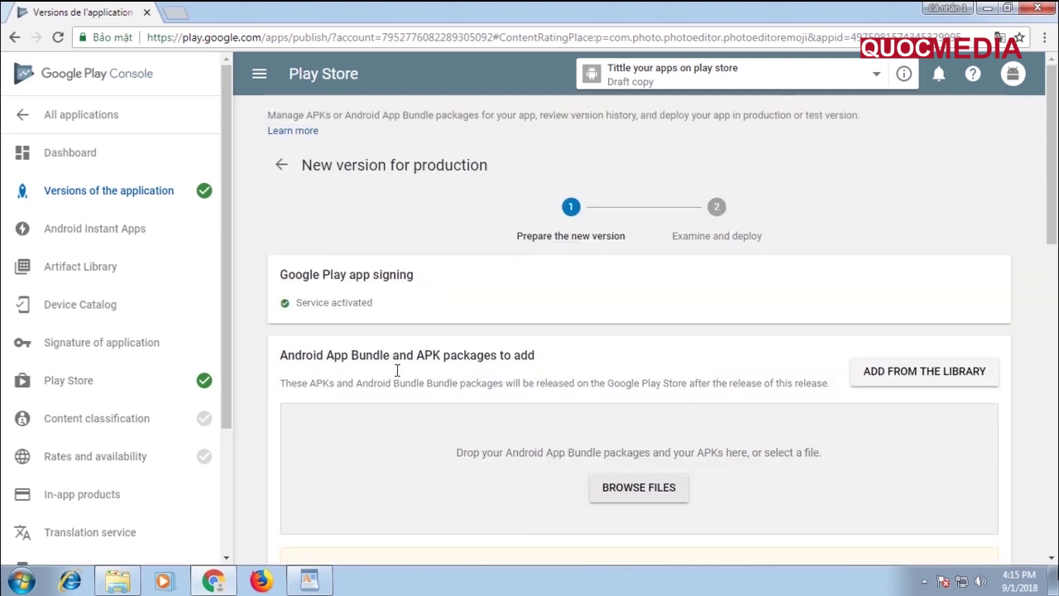
# Start the Content classification questionnaire and scroll to the app category list
pyautogui.click(131, 387)
pyautogui.click(141, 422)
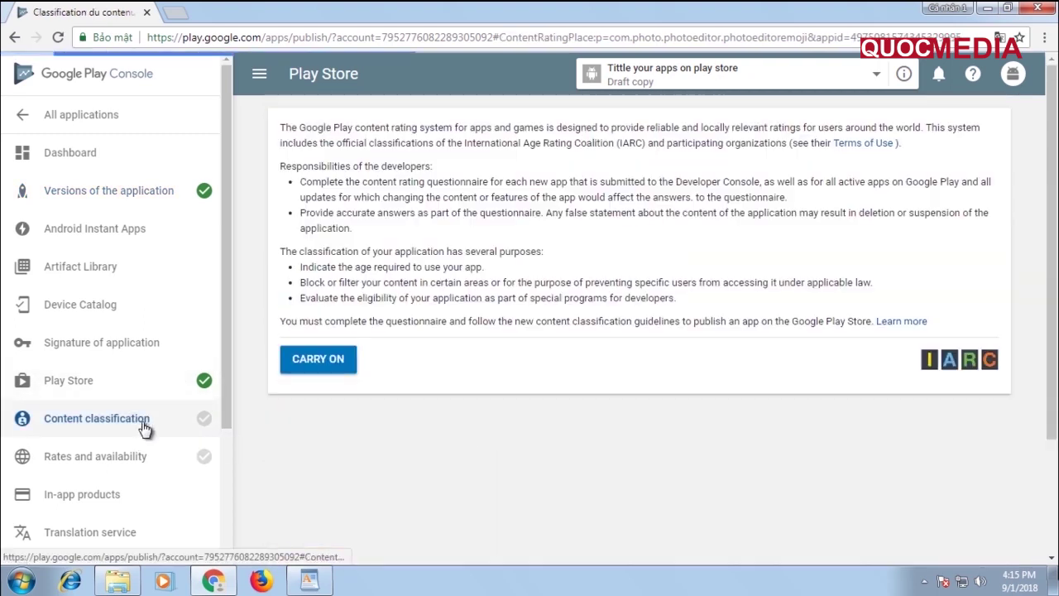
pyautogui.click(328, 364)
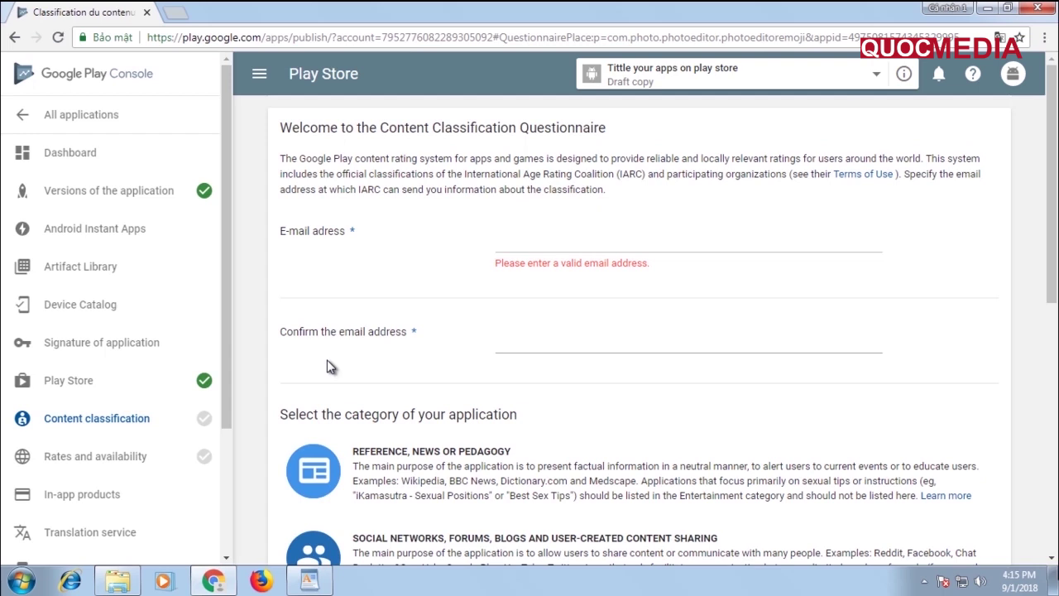
pyautogui.scroll(-4, 500, 342)
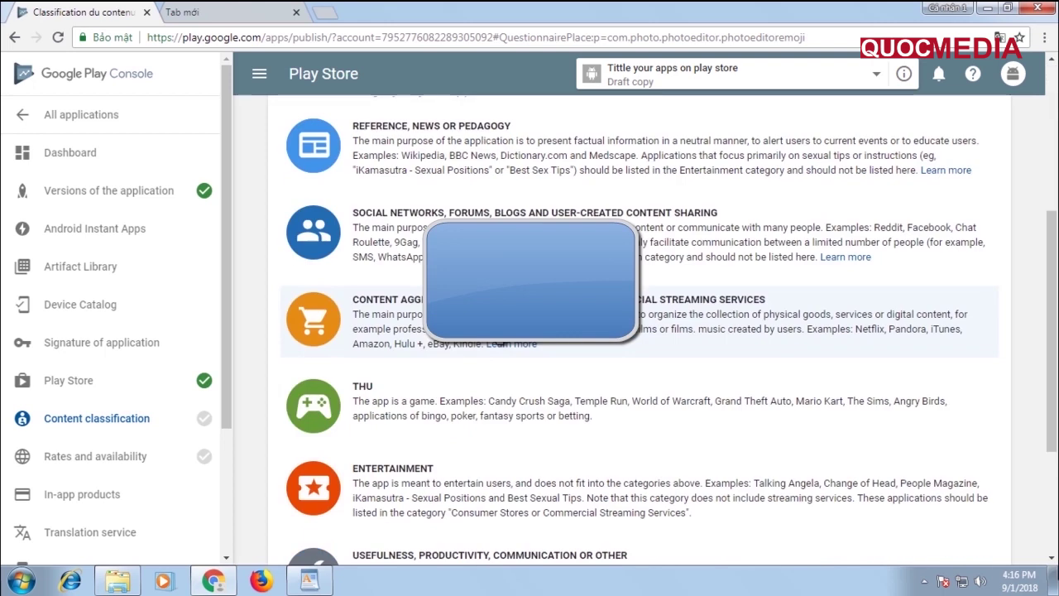
pyautogui.scroll(-3, 499, 343)
pyautogui.scroll(1, 499, 342)
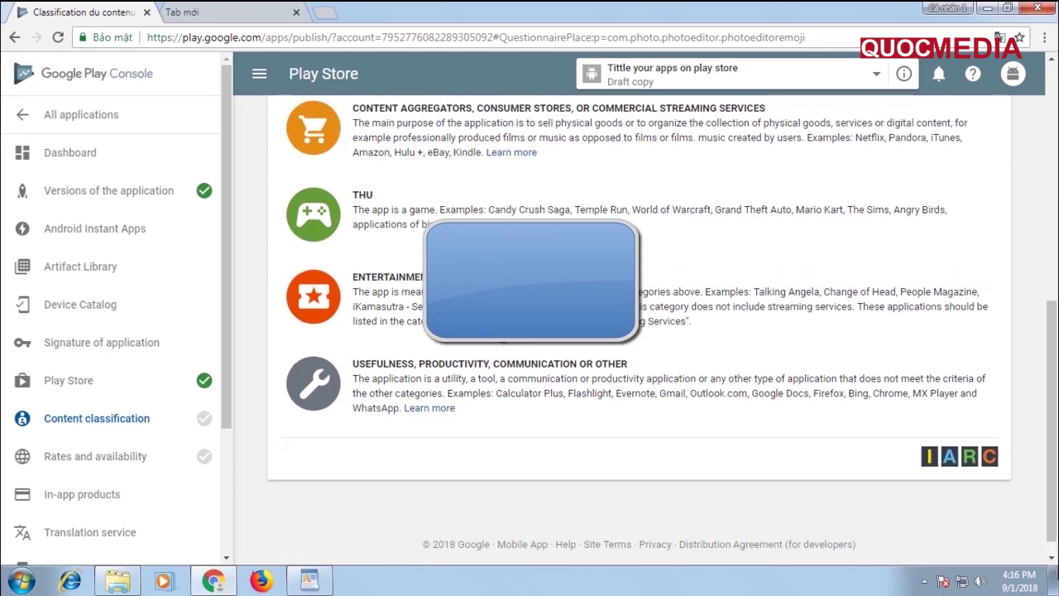
pyautogui.scroll(3, 500, 342)
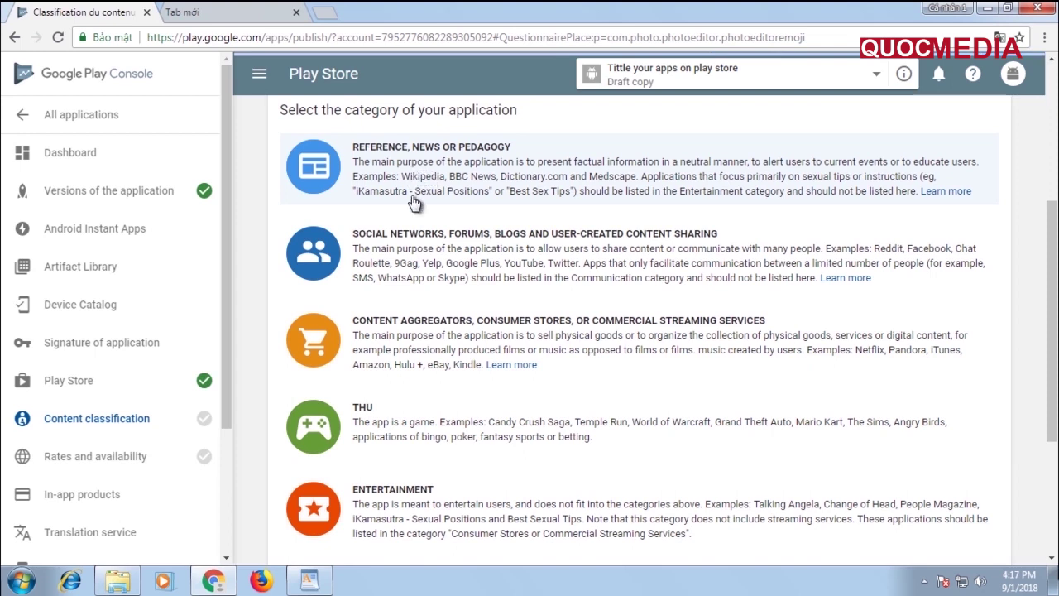
pyautogui.scroll(-1, 537, 387)
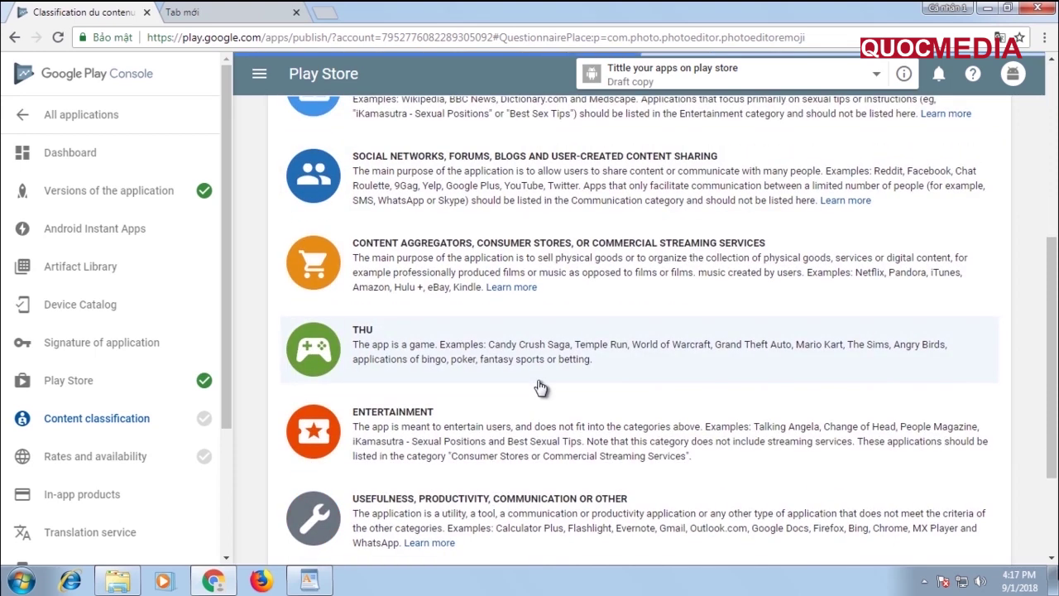
pyautogui.scroll(1, 421, 381)
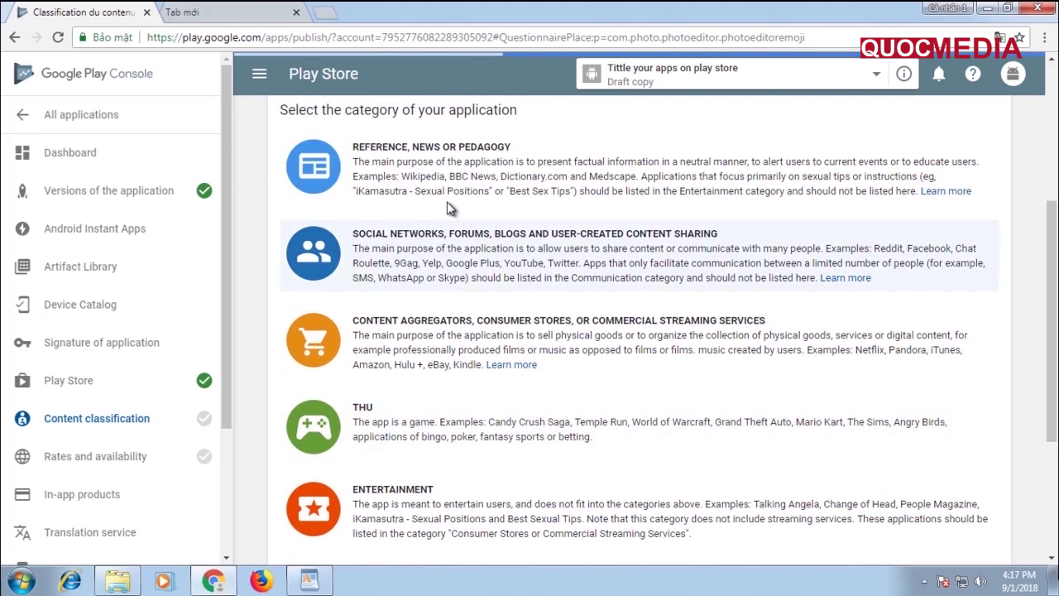
# Pick the Reference, News or Pedagogy category; answer No to violence, sexuality, language and substances
pyautogui.click(428, 190)
pyautogui.scroll(2, 461, 332)
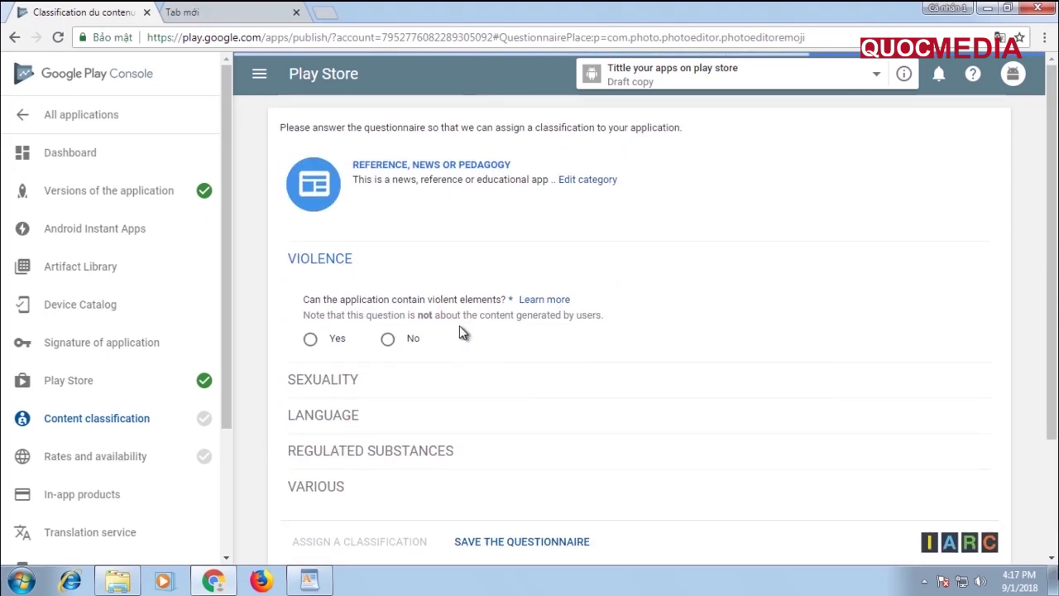
pyautogui.click(387, 339)
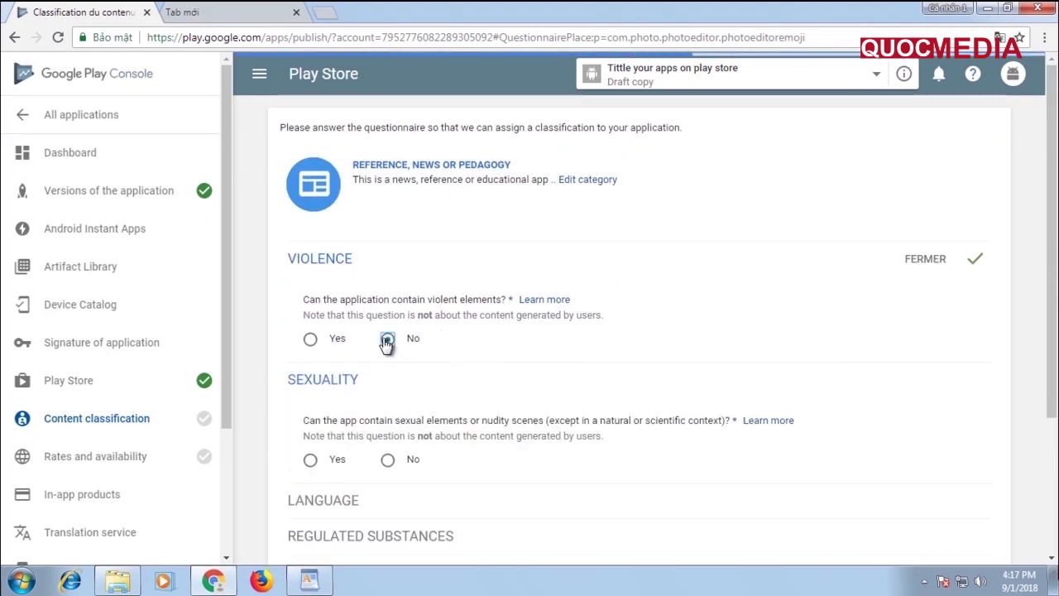
pyautogui.click(387, 459)
pyautogui.scroll(-3, 448, 439)
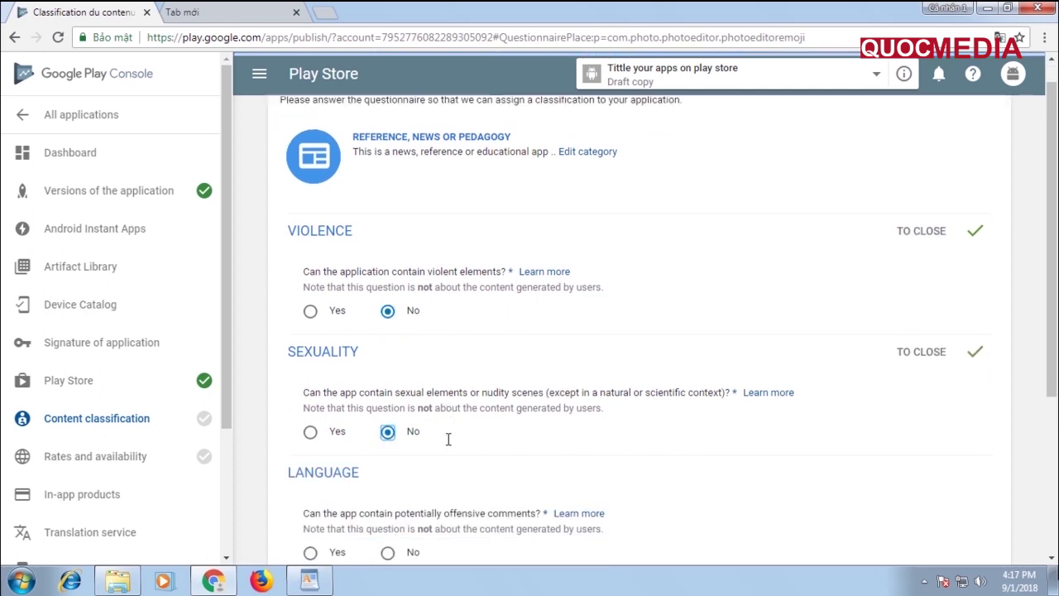
pyautogui.click(387, 348)
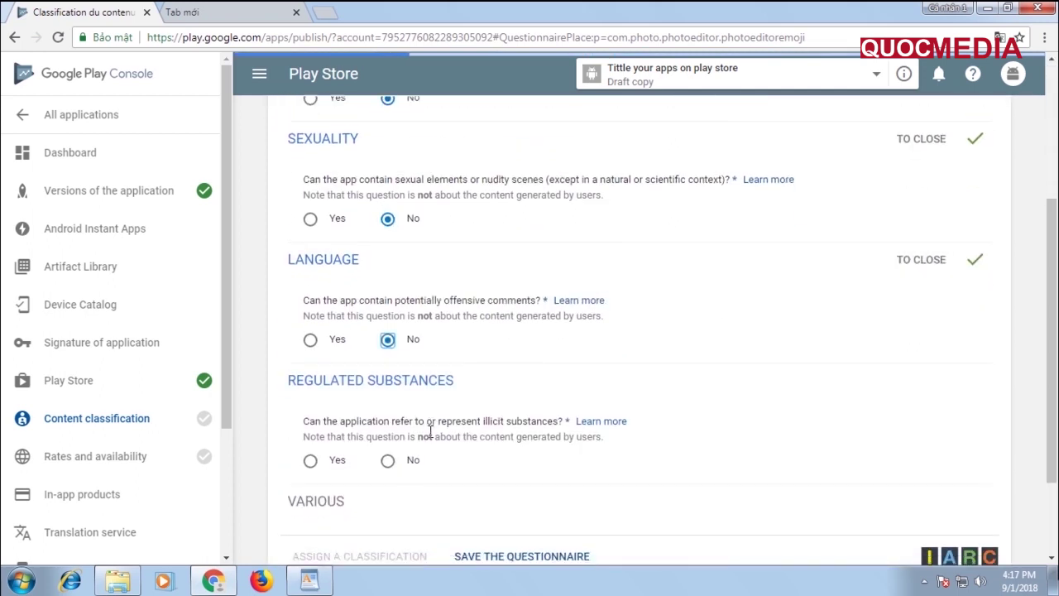
pyautogui.scroll(-2, 396, 339)
pyautogui.click(388, 335)
# Answer No to user content exchange, location sharing and digital purchases, then review all answers
pyautogui.scroll(-1, 397, 364)
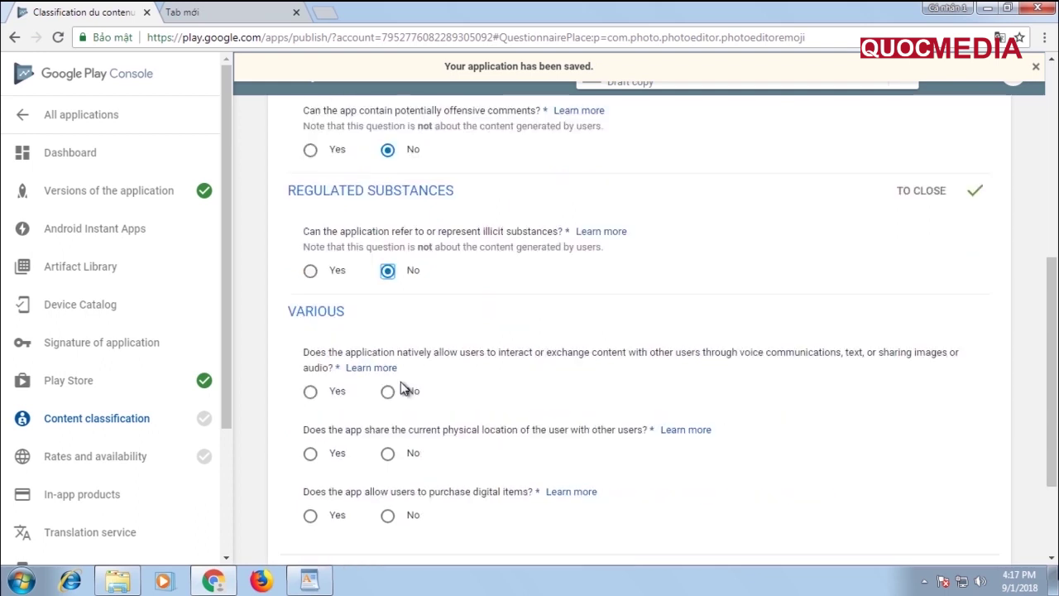
pyautogui.click(387, 381)
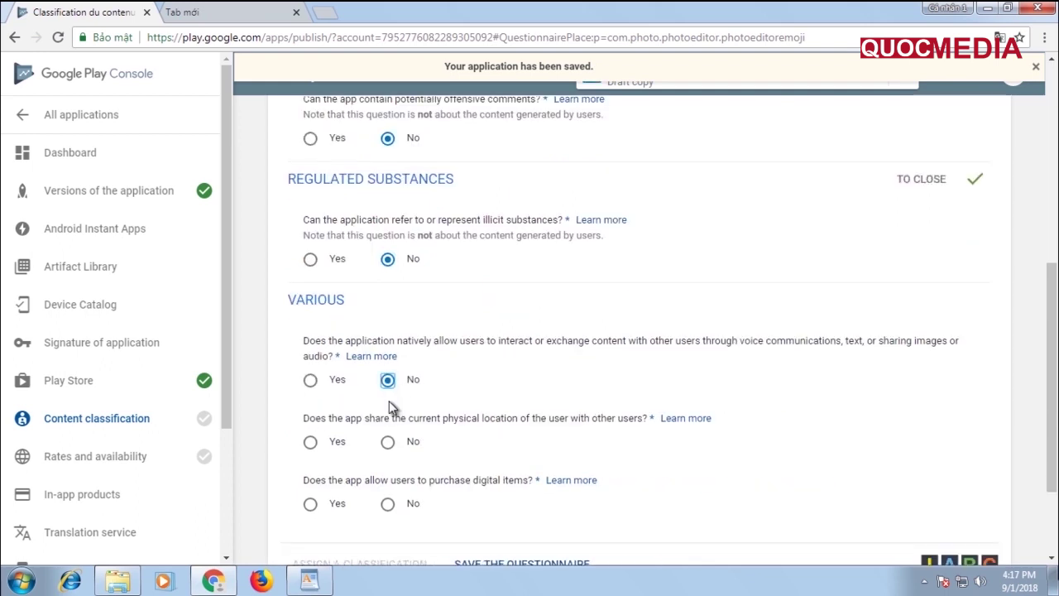
pyautogui.click(388, 442)
pyautogui.scroll(-1, 433, 465)
pyautogui.click(389, 427)
pyautogui.scroll(-1, 431, 446)
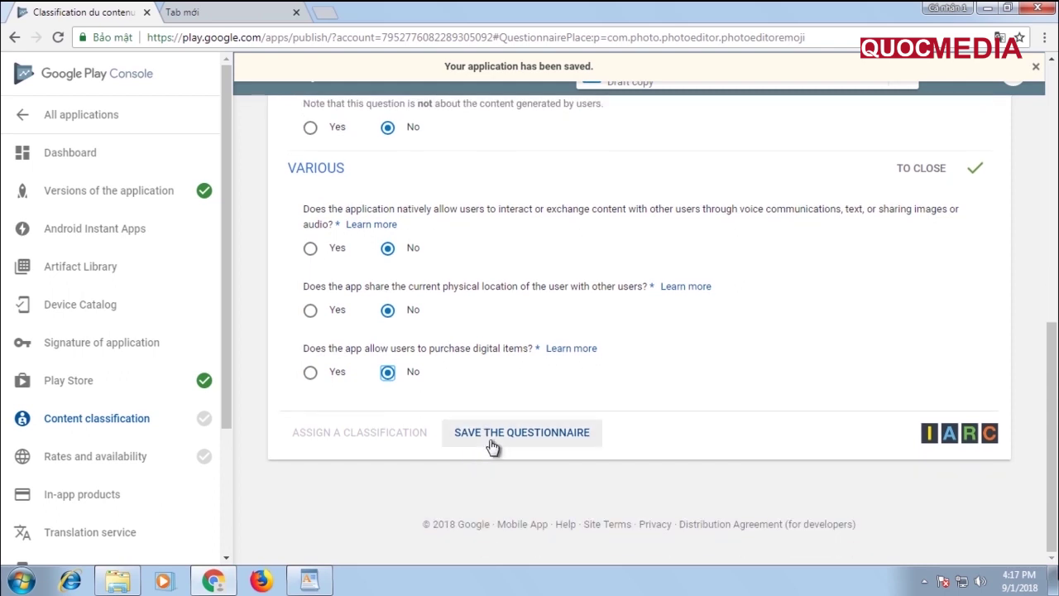
pyautogui.scroll(1, 492, 442)
pyautogui.scroll(2, 490, 439)
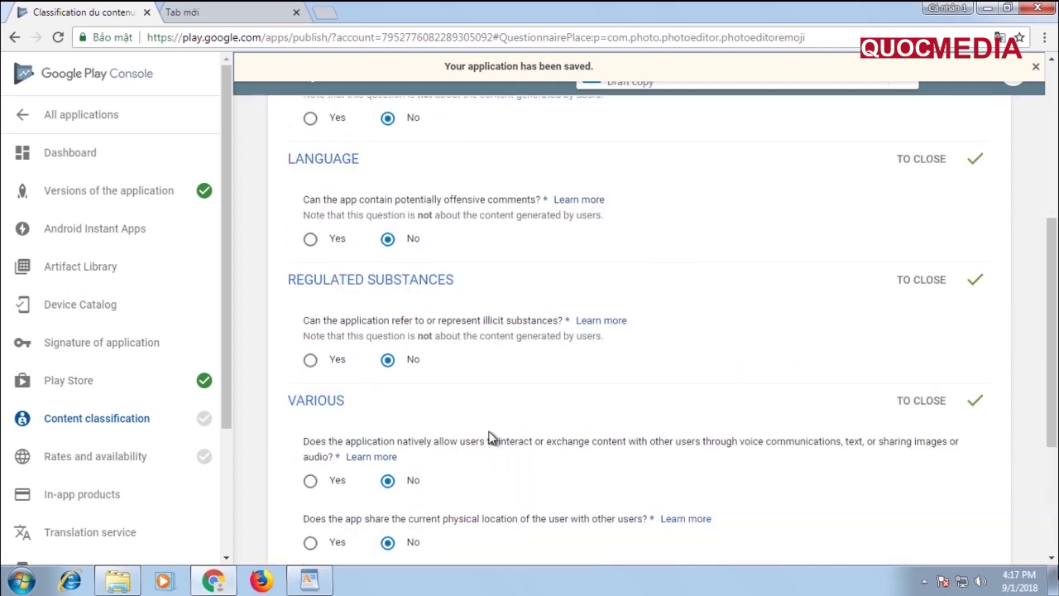
pyautogui.scroll(-1, 488, 438)
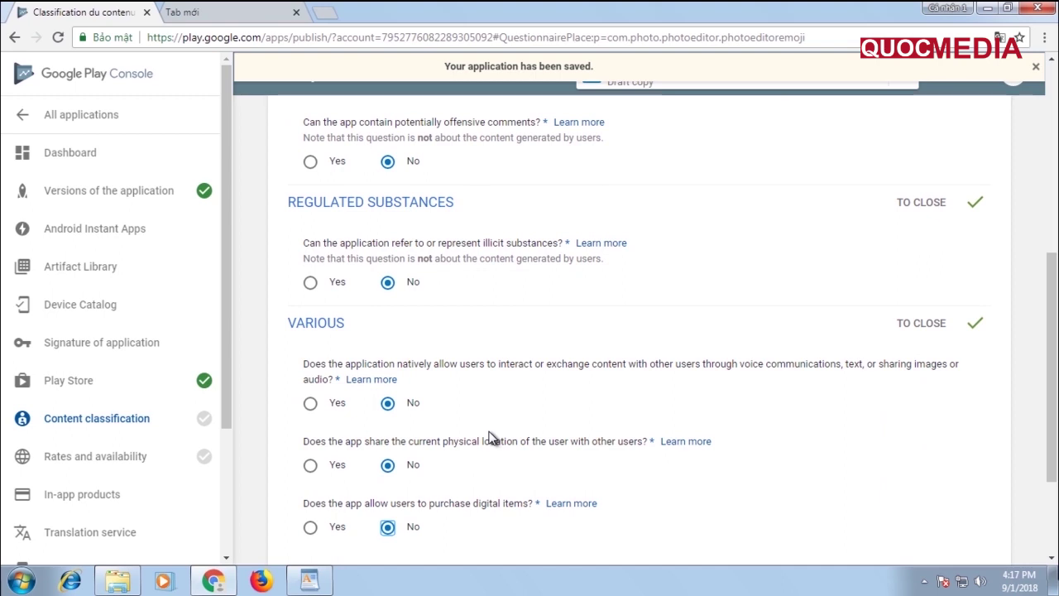
pyautogui.scroll(-2, 490, 439)
pyautogui.scroll(2, 490, 439)
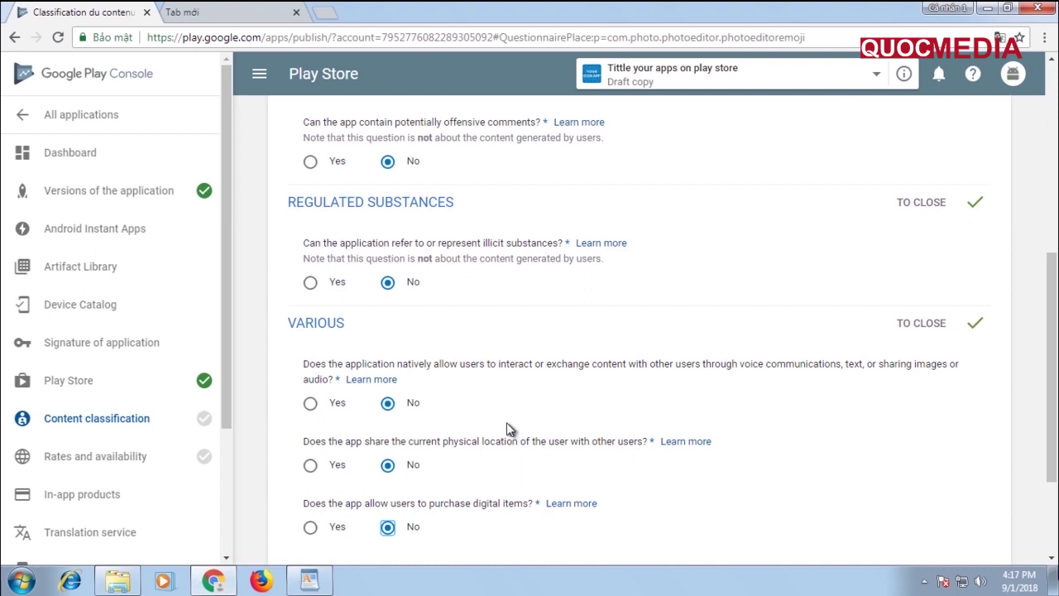
pyautogui.scroll(5, 506, 464)
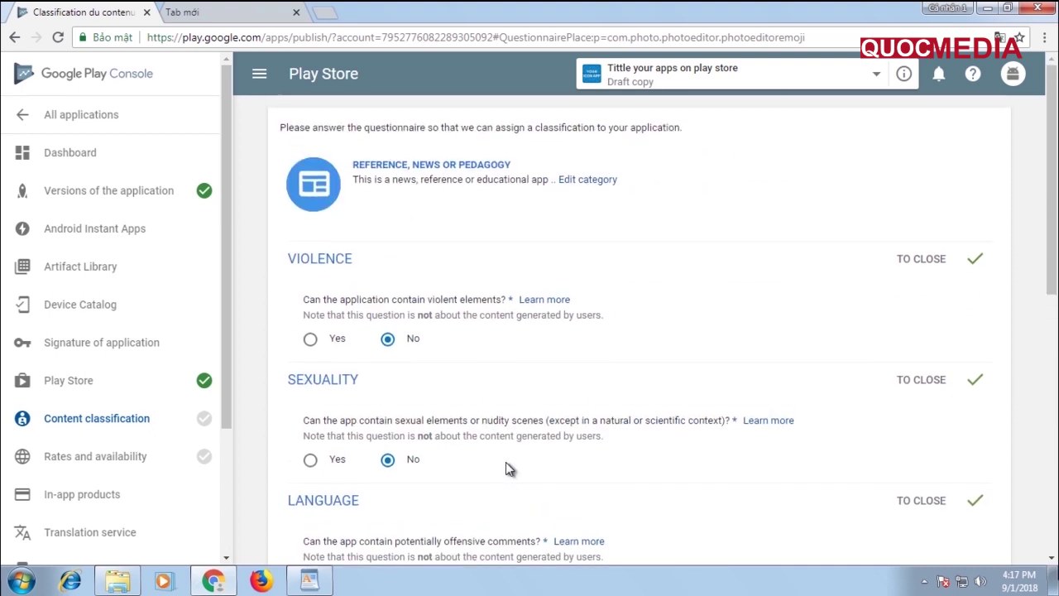
pyautogui.scroll(-3, 506, 462)
pyautogui.scroll(-4, 507, 459)
# Save the questionnaire, calculate the content ratings, and assign the classification category
pyautogui.click(506, 465)
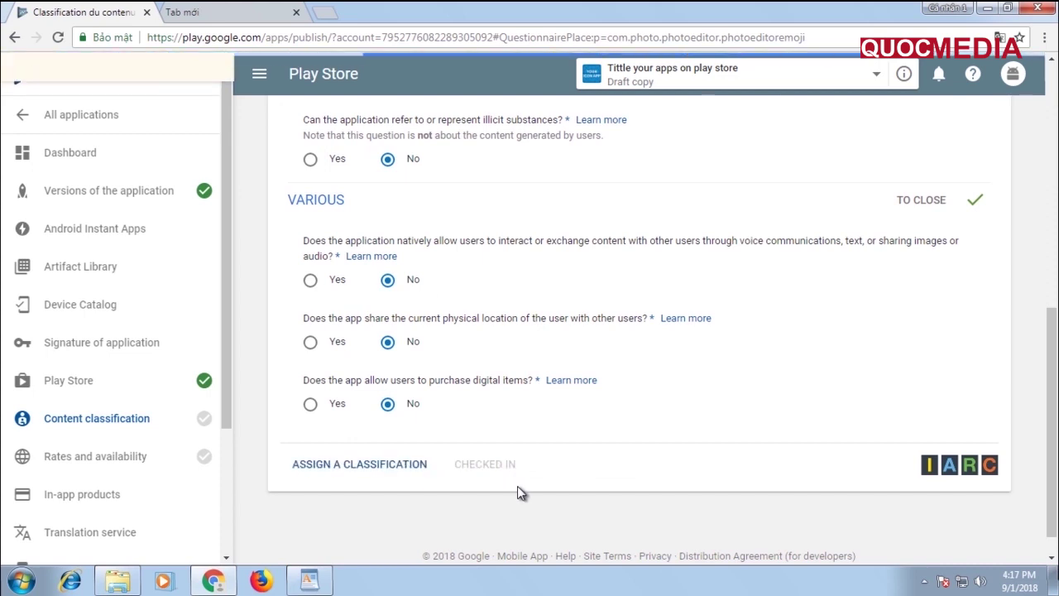
pyautogui.click(388, 468)
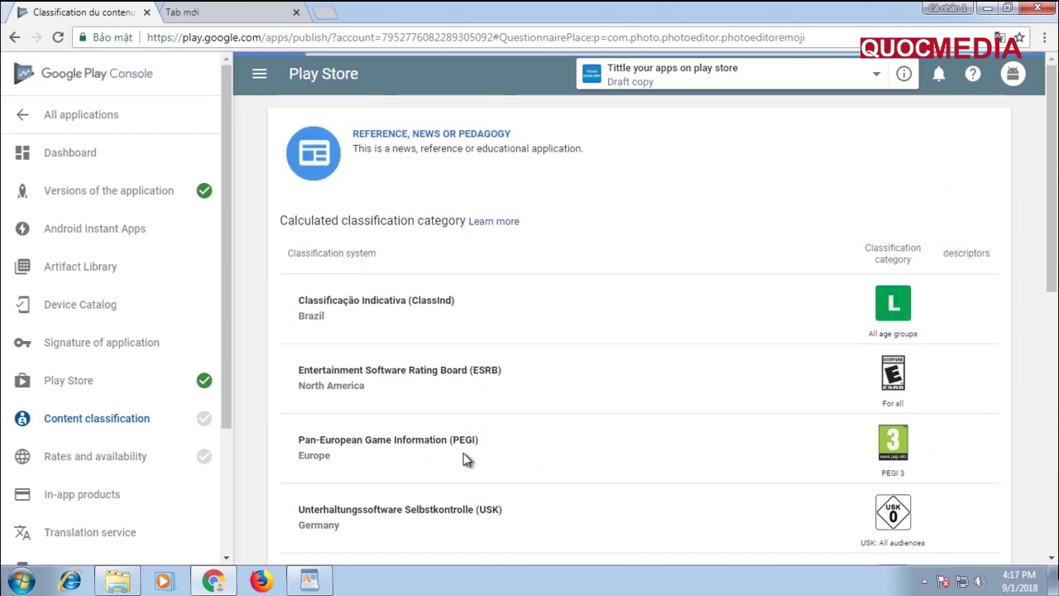
pyautogui.scroll(-3, 465, 459)
pyautogui.scroll(-2, 465, 459)
pyautogui.scroll(-2, 466, 459)
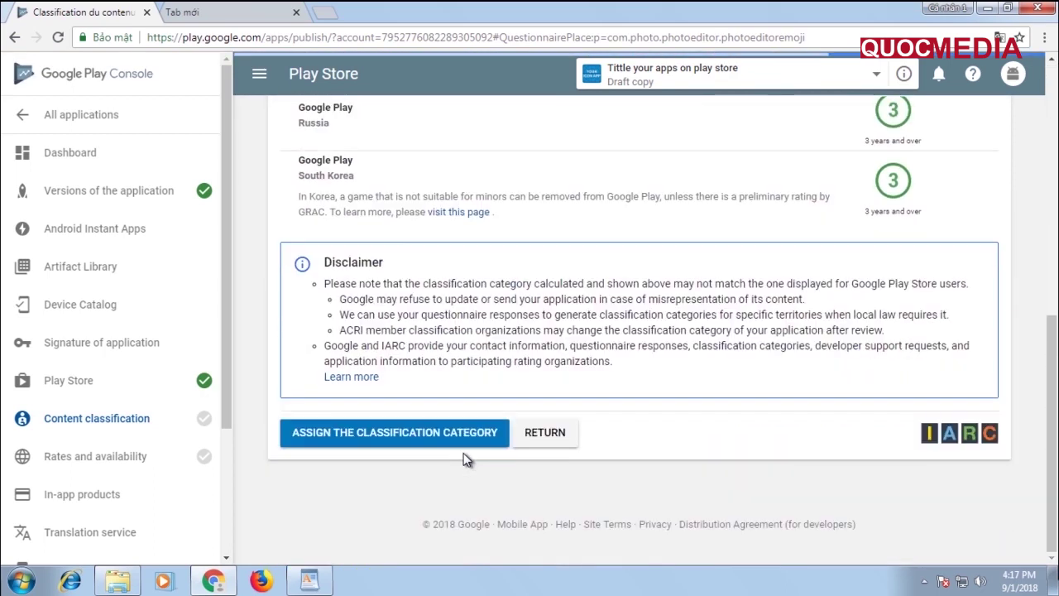
pyautogui.click(386, 438)
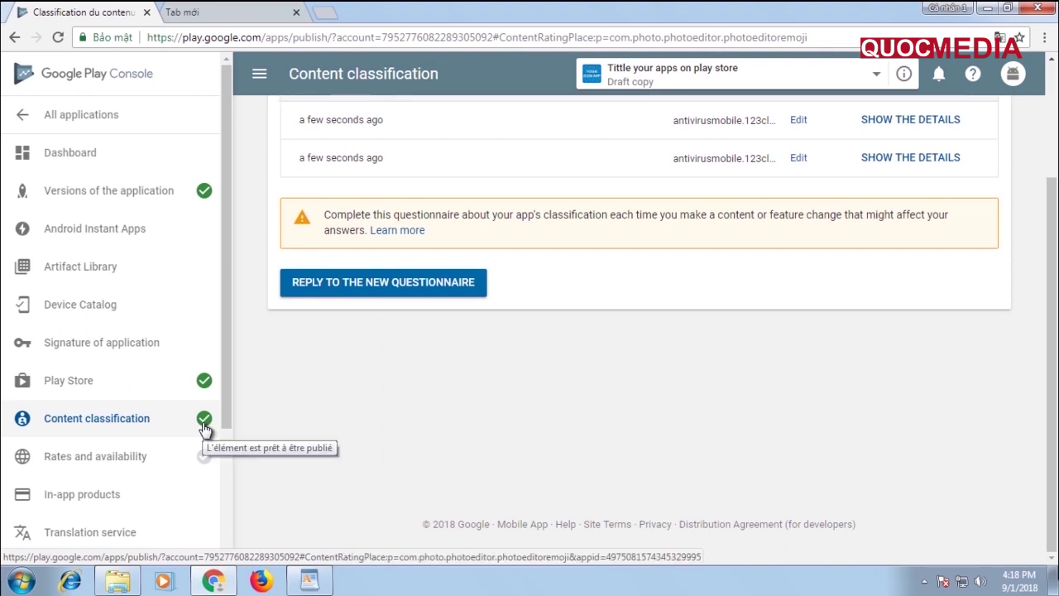
# Open Rates and availability and review the Free pricing and the 143 unavailable countries
pyautogui.moveTo(204, 419)
pyautogui.click(114, 467)
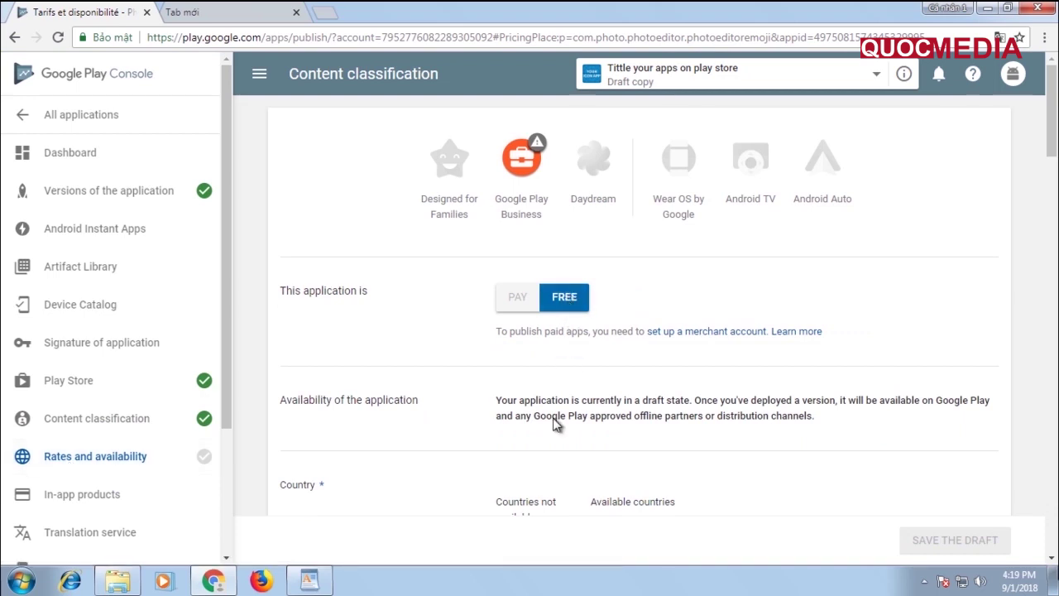
pyautogui.scroll(-2, 555, 422)
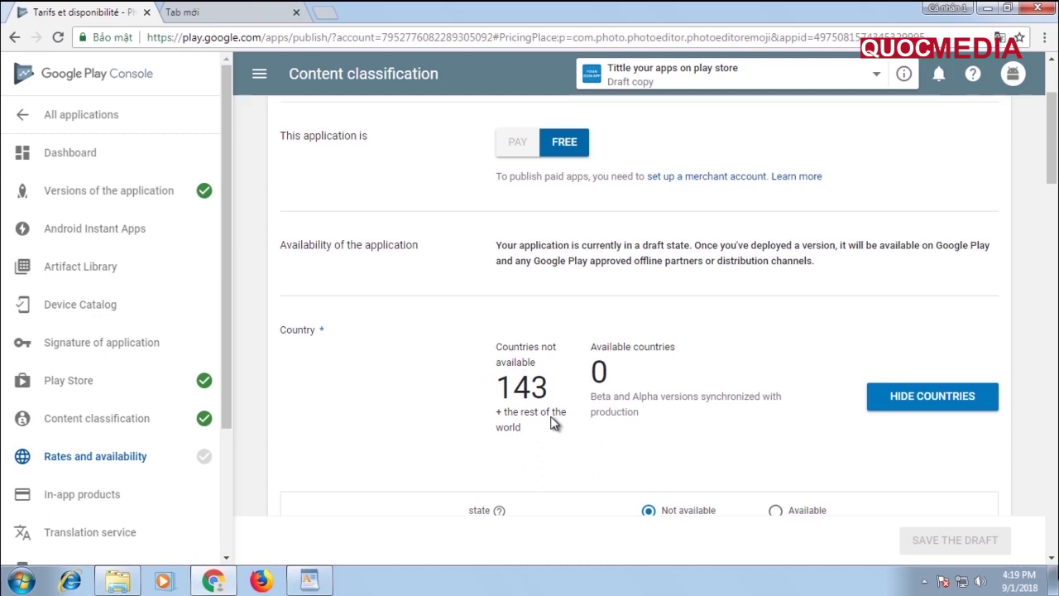
pyautogui.scroll(-1, 554, 421)
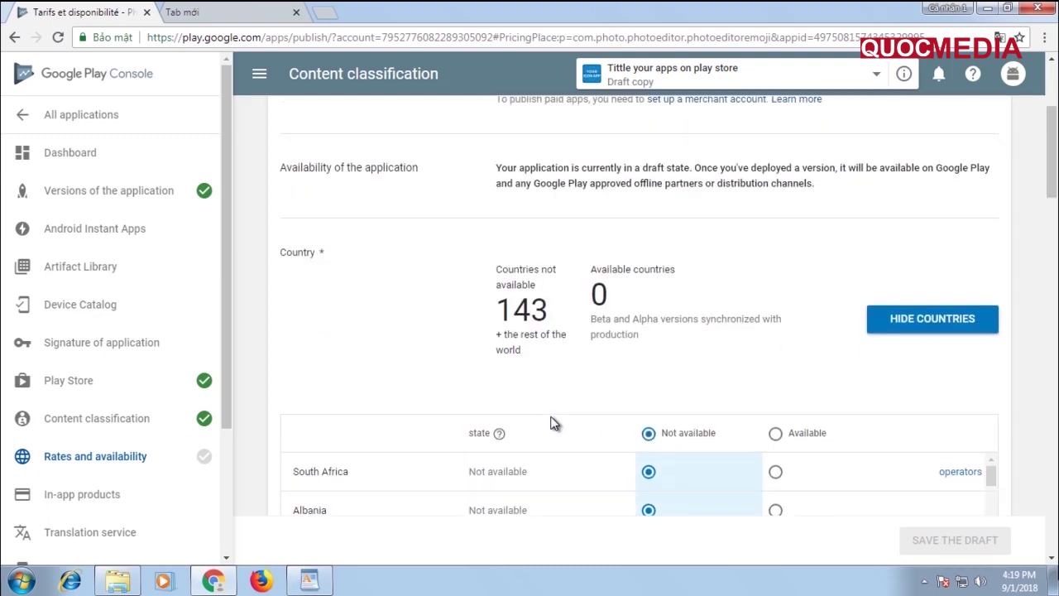
pyautogui.scroll(-2, 554, 422)
pyautogui.scroll(-1, 554, 422)
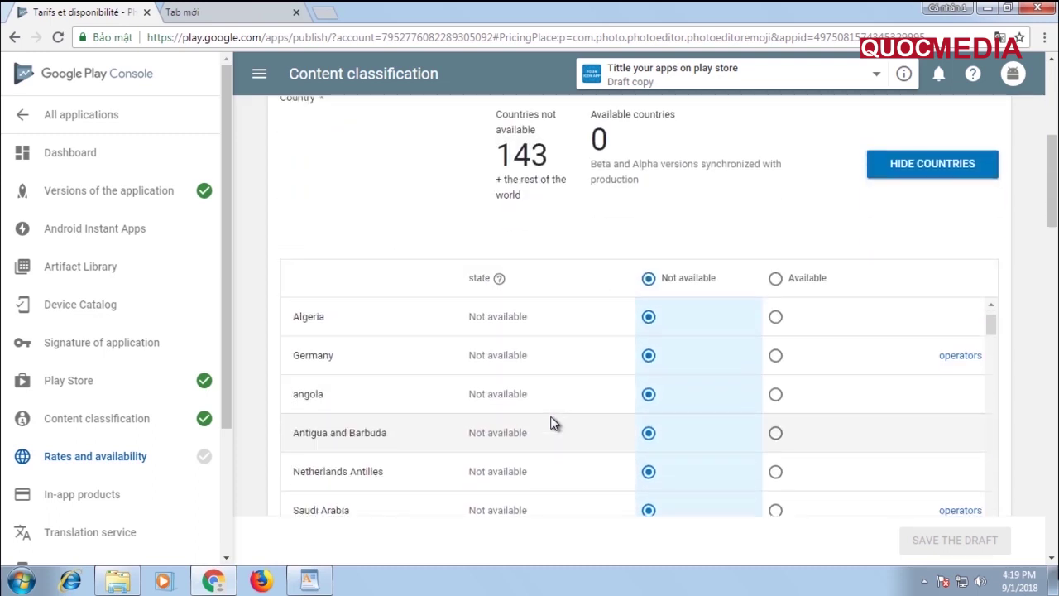
pyautogui.scroll(2, 554, 421)
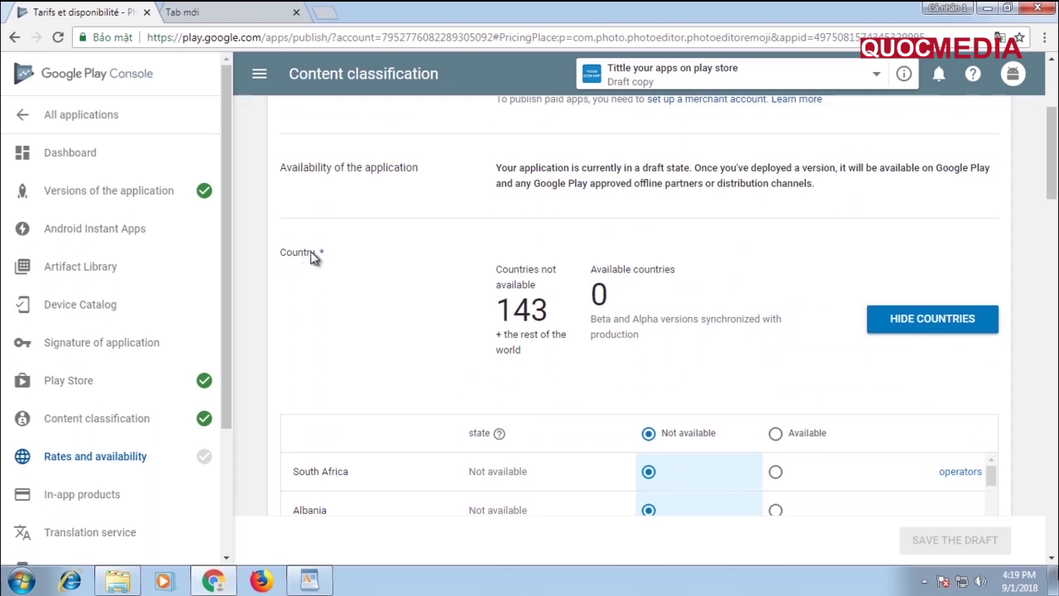
pyautogui.scroll(-2, 584, 399)
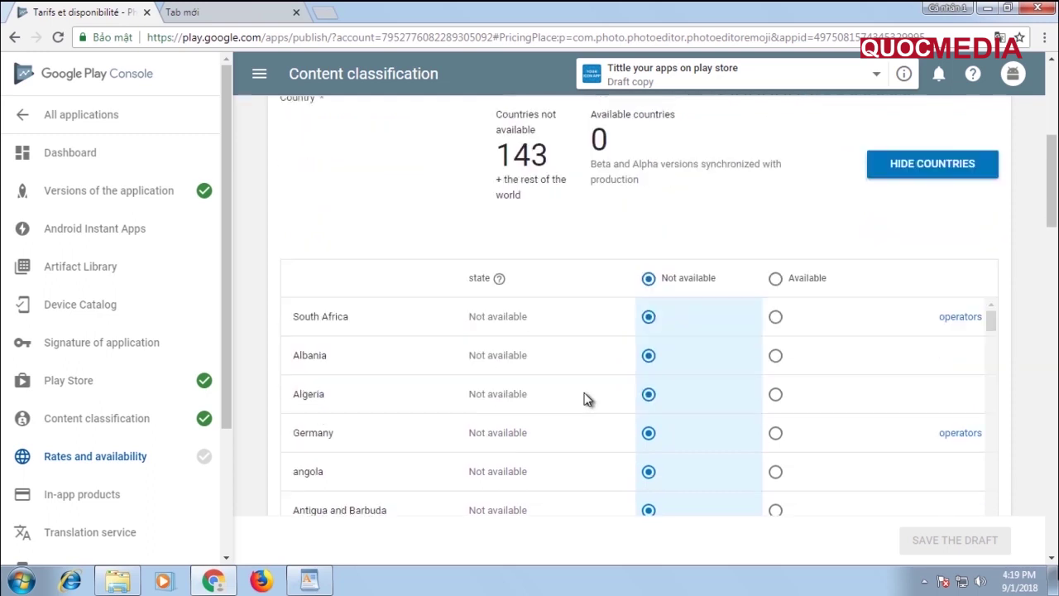
pyautogui.scroll(-2, 584, 399)
pyautogui.scroll(-3, 584, 398)
pyautogui.scroll(-2, 584, 398)
pyautogui.scroll(-1, 584, 399)
pyautogui.scroll(3, 584, 399)
pyautogui.scroll(4, 584, 398)
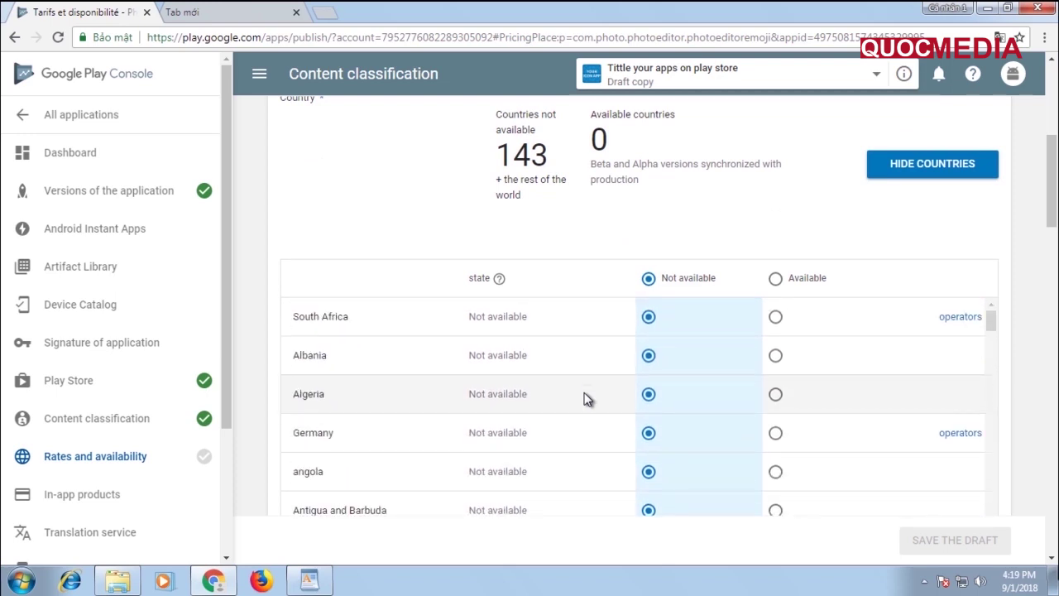
pyautogui.click(775, 279)
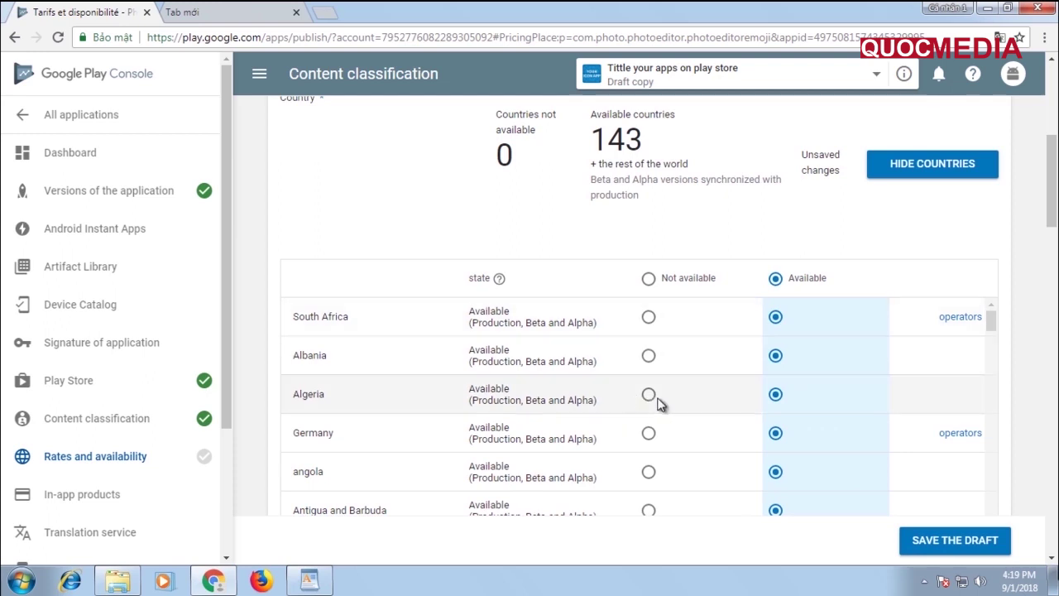
pyautogui.scroll(-2, 679, 405)
pyautogui.scroll(-1, 679, 406)
pyautogui.scroll(-3, 819, 431)
pyautogui.scroll(-3, 818, 430)
pyautogui.scroll(-2, 819, 429)
pyautogui.scroll(-3, 819, 429)
pyautogui.scroll(-3, 817, 429)
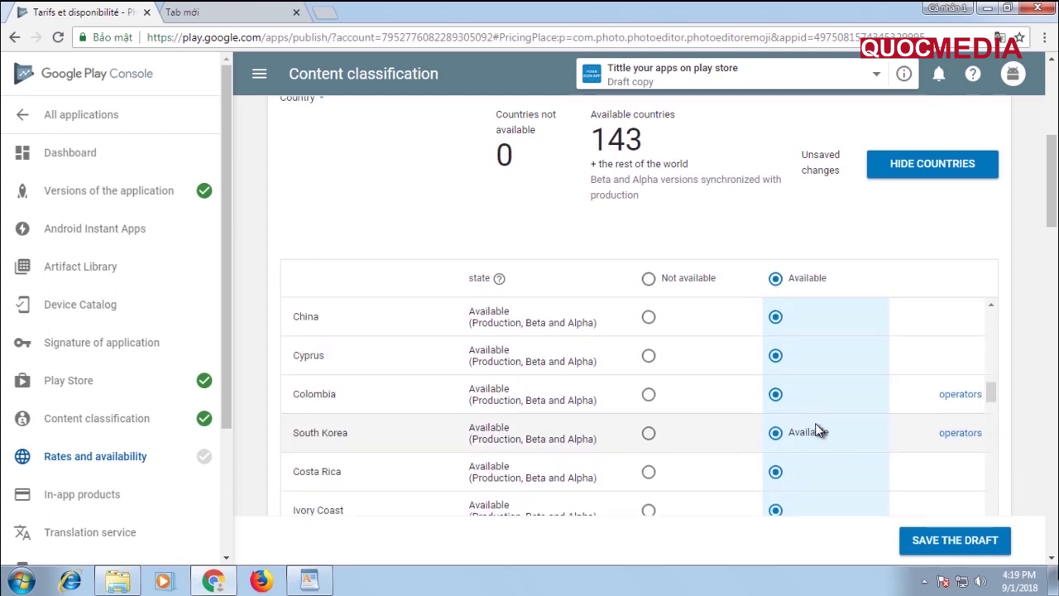
pyautogui.scroll(-2, 819, 428)
pyautogui.scroll(-3, 993, 435)
pyautogui.moveTo(990, 430); pyautogui.dragTo(995, 495)
pyautogui.moveTo(1051, 214); pyautogui.dragTo(1053, 280)
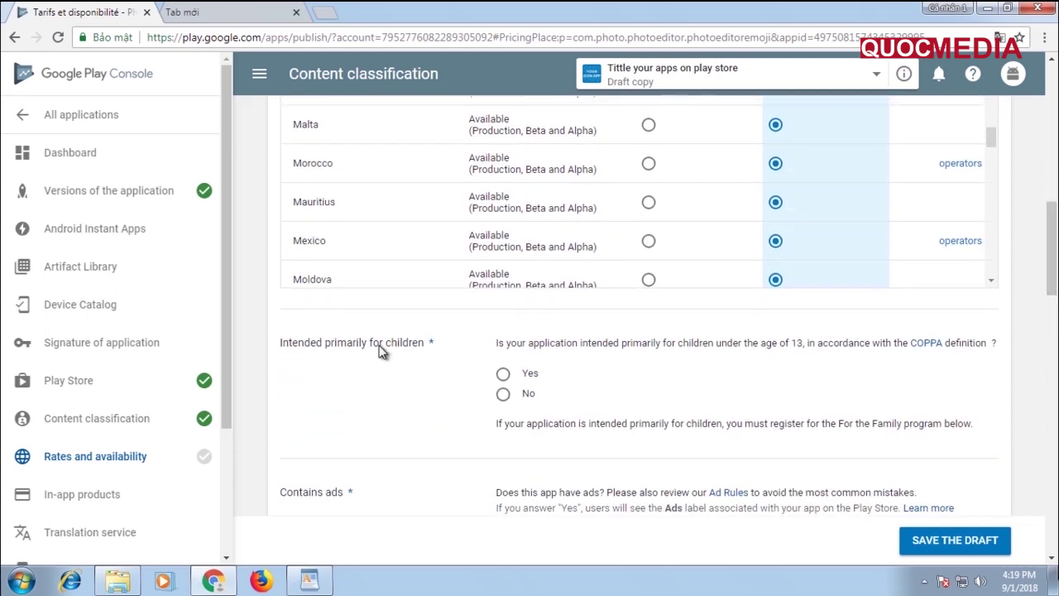
# Answer No to 'Intended primarily for children' and 'Yes, it has ads' for Contains ads
pyautogui.moveTo(370, 350); pyautogui.dragTo(425, 354)
pyautogui.click(564, 352)
pyautogui.click(503, 395)
pyautogui.scroll(-2, 604, 392)
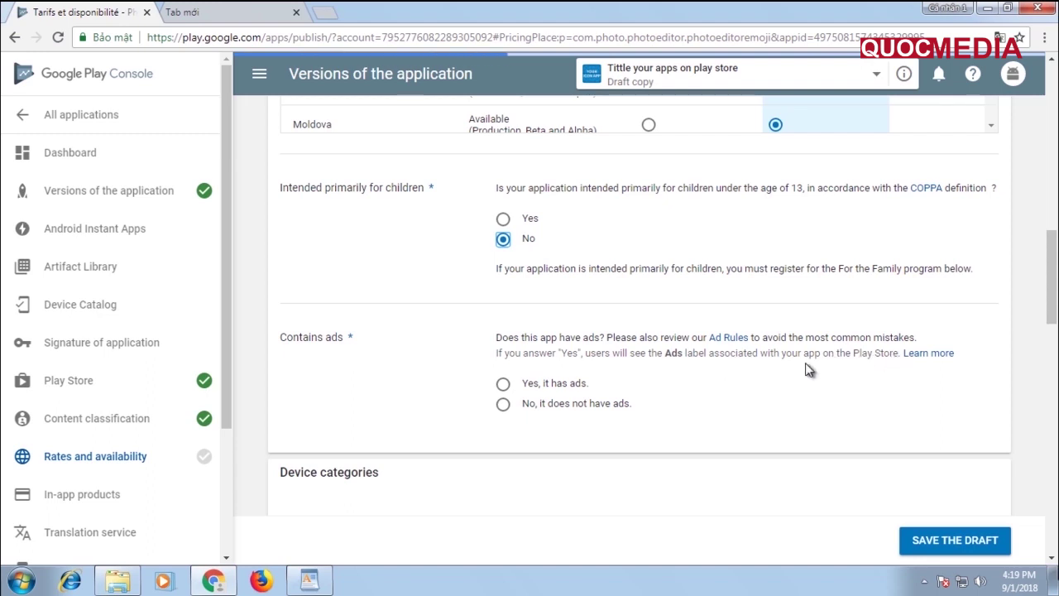
pyautogui.click(505, 386)
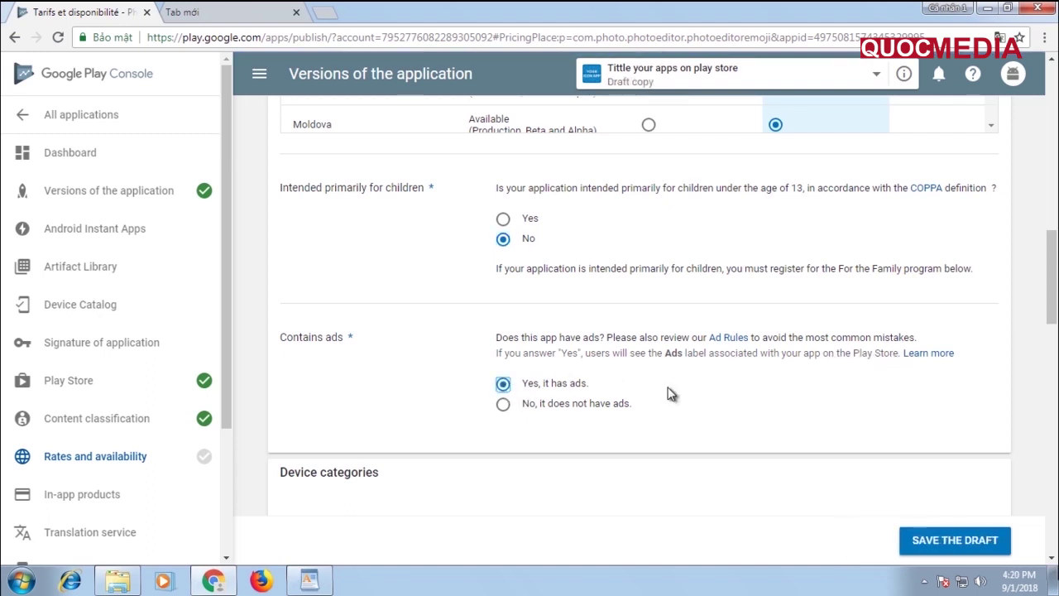
pyautogui.scroll(-2, 667, 392)
pyautogui.scroll(-1, 670, 393)
pyautogui.scroll(-1, 670, 394)
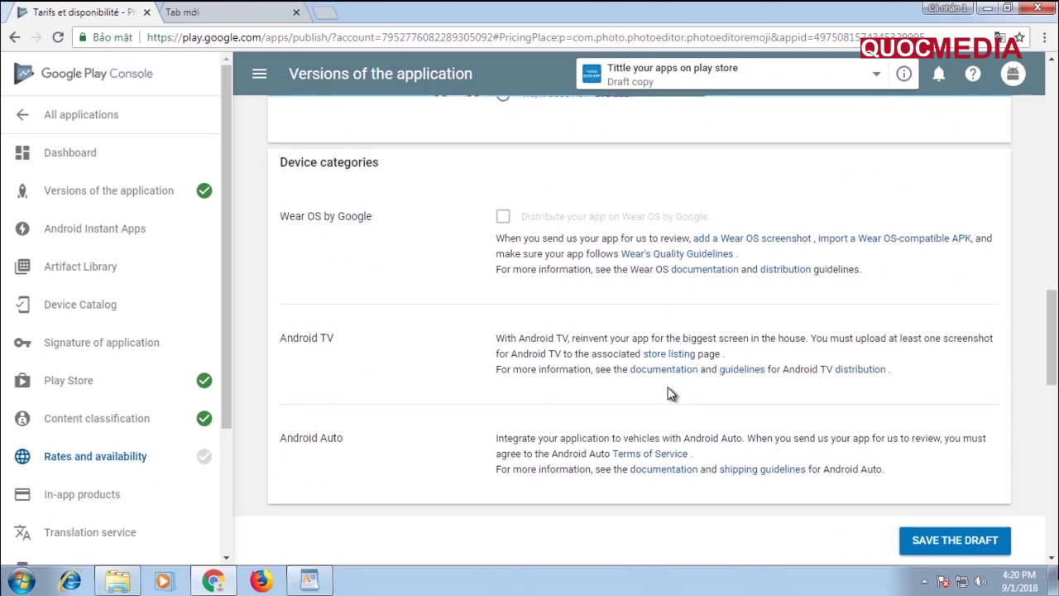
pyautogui.scroll(-2, 670, 394)
pyautogui.scroll(-2, 670, 394)
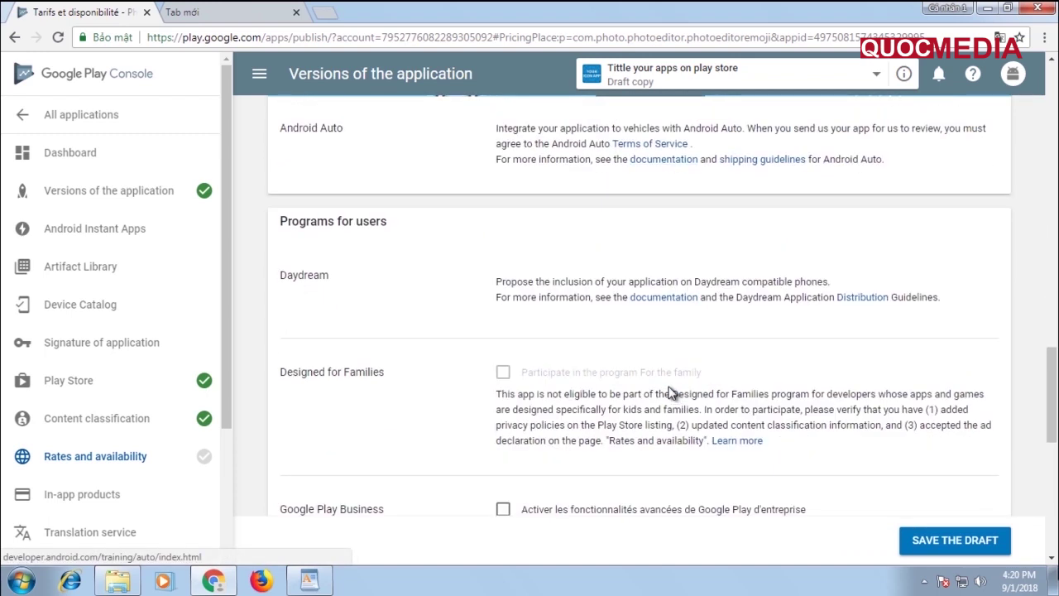
pyautogui.scroll(-1, 670, 394)
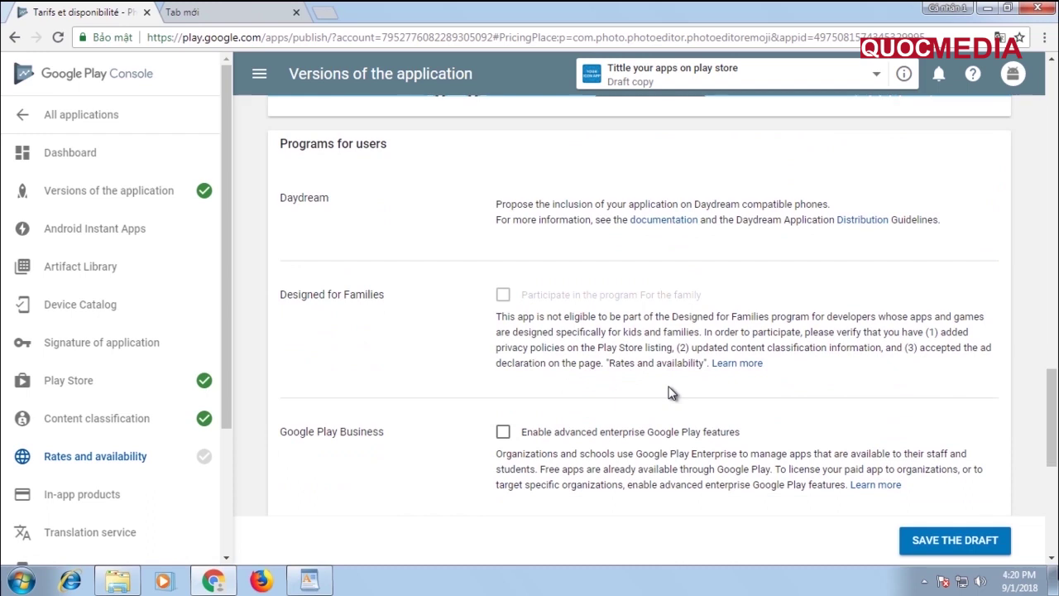
pyautogui.scroll(-2, 670, 394)
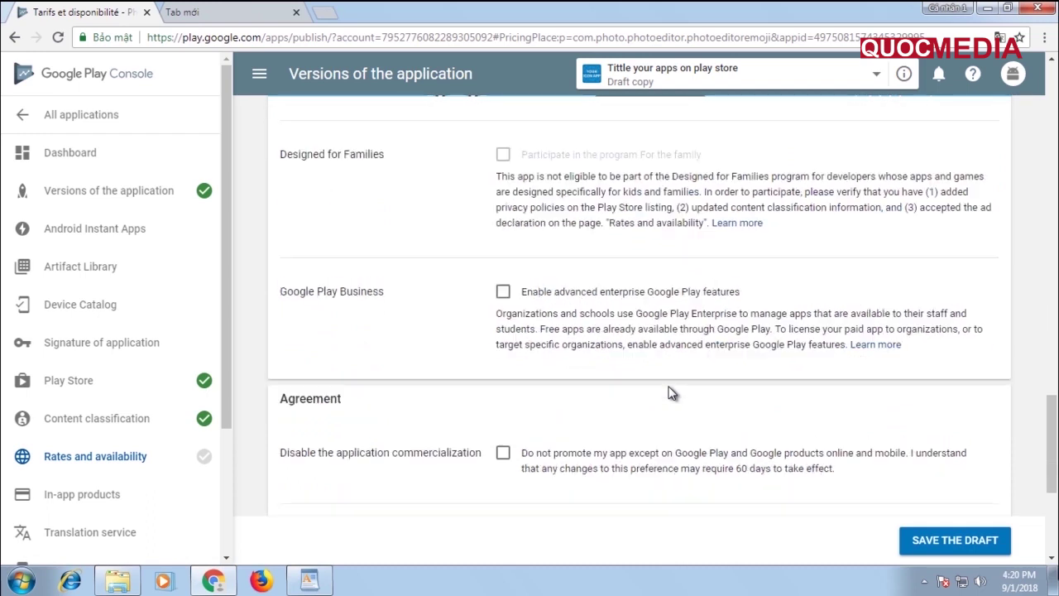
pyautogui.scroll(-2, 670, 394)
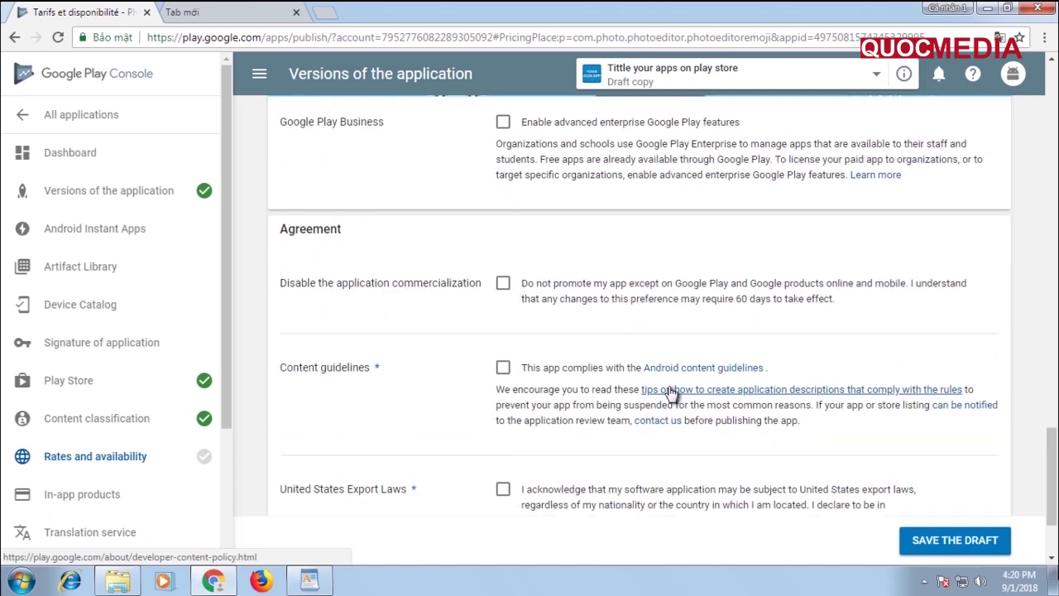
# Tick Content guidelines and United States Export Laws, leaving the promotion opt-out and commercialization unchecked
pyautogui.click(502, 282)
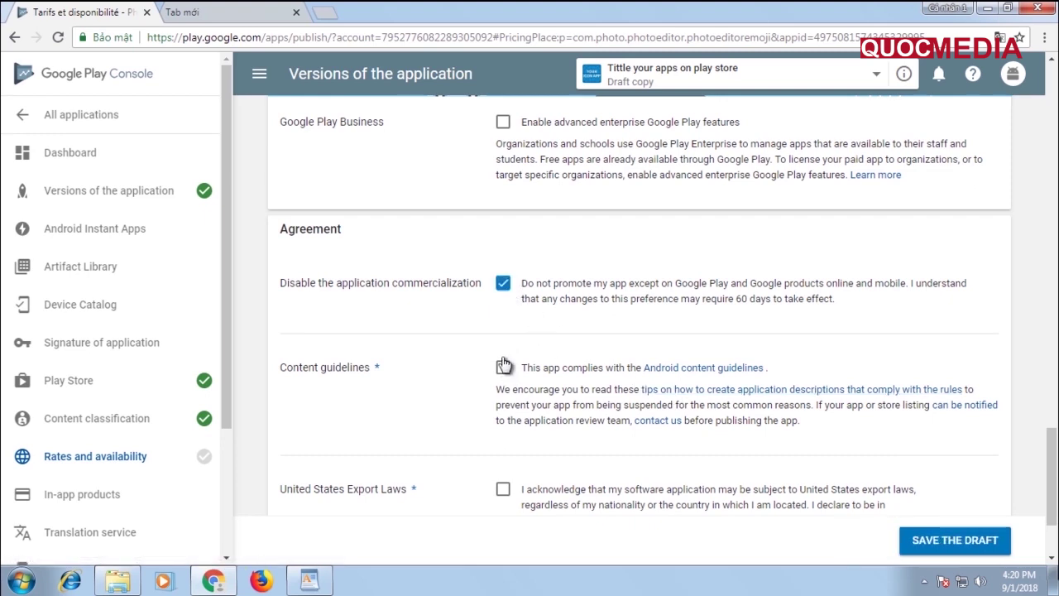
pyautogui.click(503, 283)
pyautogui.click(503, 367)
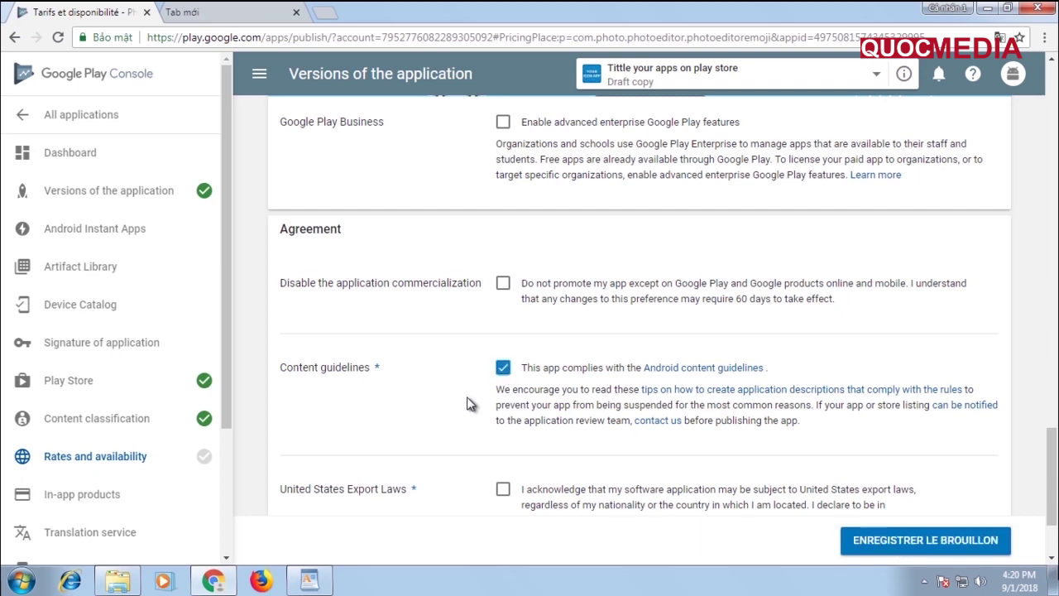
pyautogui.scroll(-2, 468, 403)
pyautogui.click(502, 352)
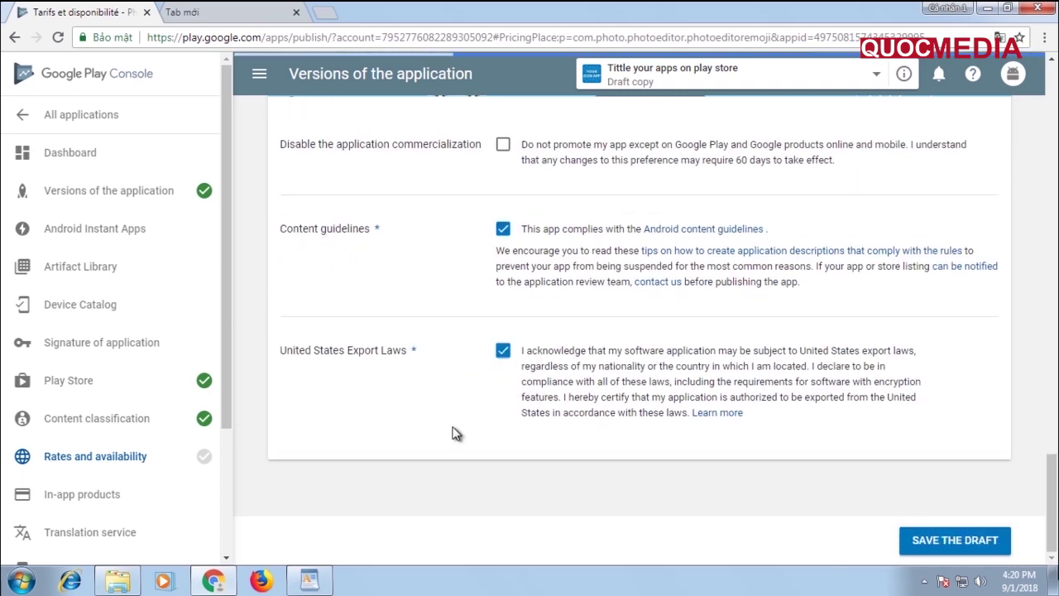
pyautogui.scroll(2, 451, 432)
pyautogui.scroll(-2, 456, 430)
pyautogui.scroll(1, 456, 425)
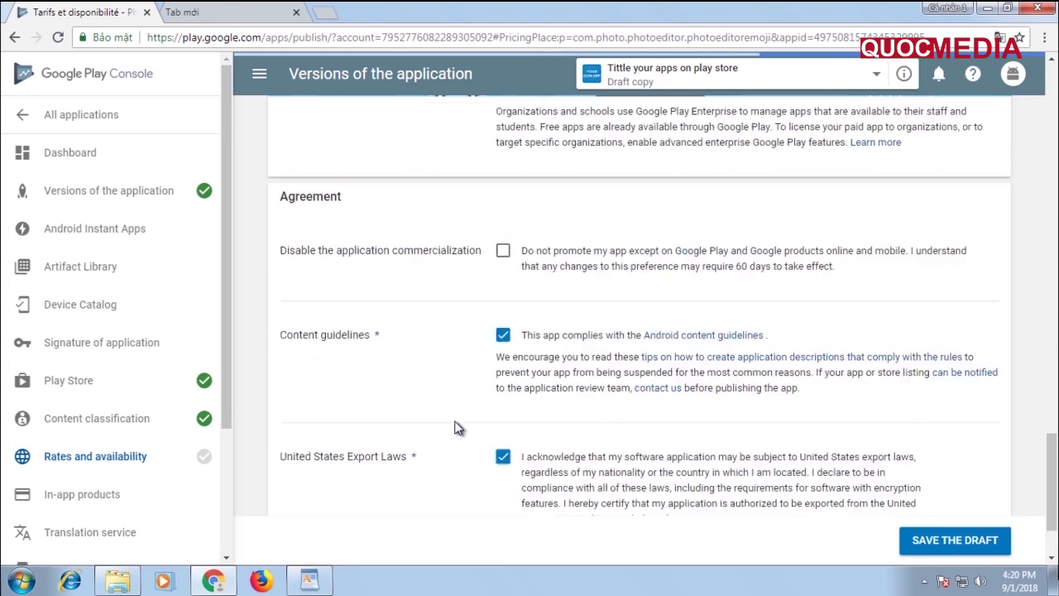
pyautogui.scroll(2, 457, 426)
pyautogui.scroll(3, 457, 426)
pyautogui.scroll(3, 457, 426)
pyautogui.scroll(3, 458, 426)
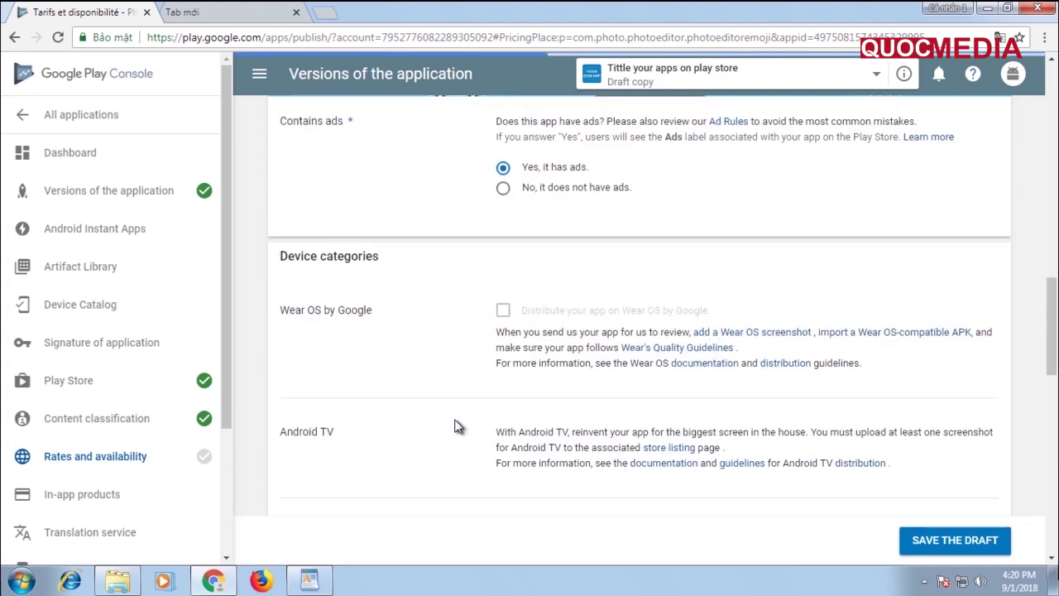
pyautogui.scroll(3, 458, 426)
pyautogui.scroll(3, 457, 426)
pyautogui.scroll(3, 458, 426)
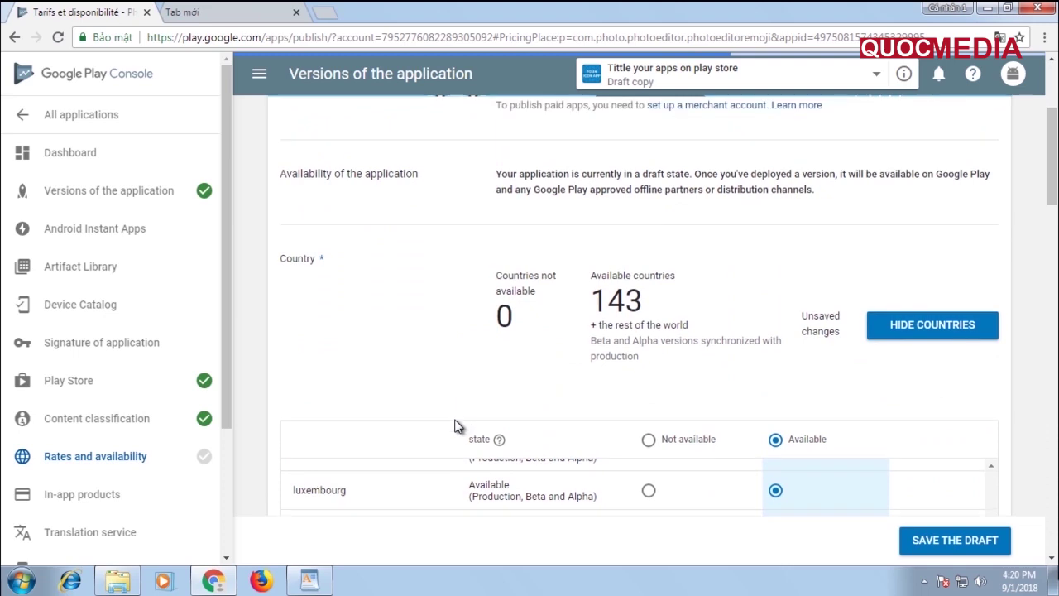
pyautogui.scroll(2, 457, 426)
pyautogui.scroll(-3, 457, 426)
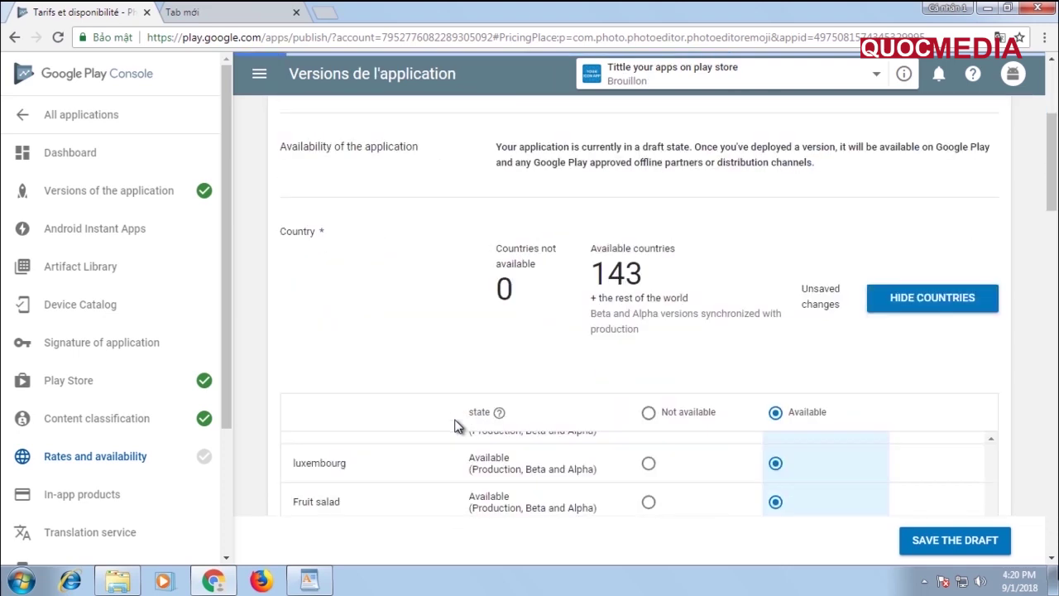
pyautogui.scroll(-5, 457, 426)
pyautogui.scroll(-3, 457, 426)
pyautogui.scroll(-4, 457, 426)
pyautogui.scroll(-4, 457, 425)
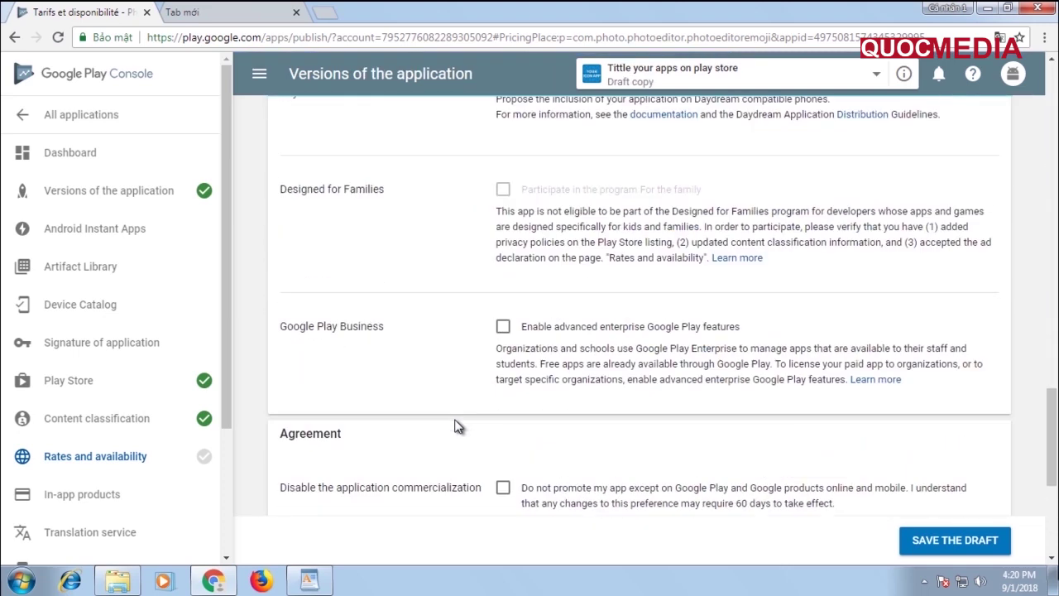
pyautogui.scroll(-2, 457, 426)
pyautogui.scroll(-2, 457, 426)
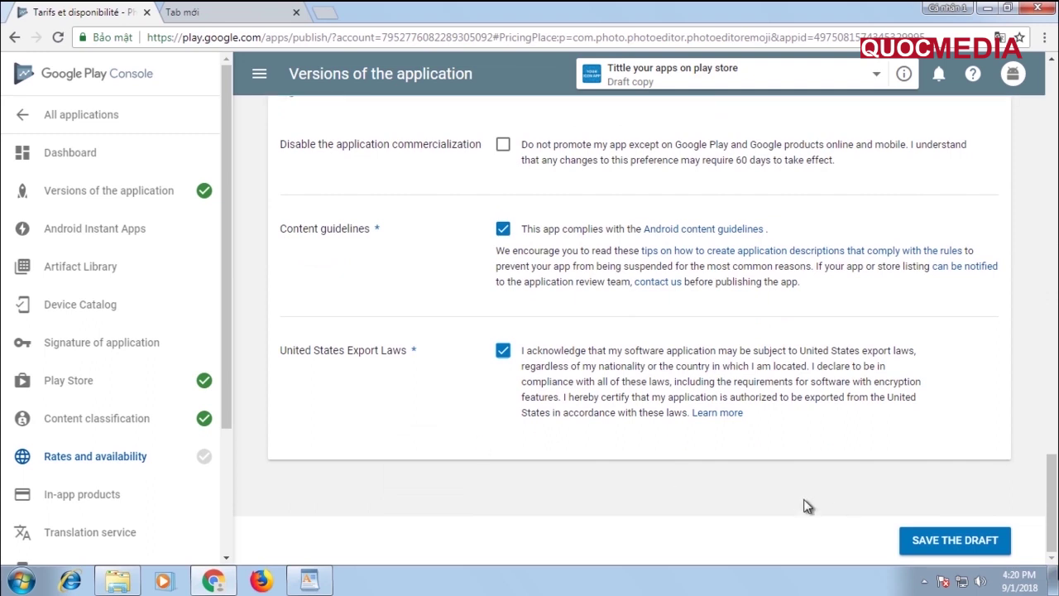
# Save the Rates and availability draft so the section shows as ready to publish
pyautogui.click(955, 542)
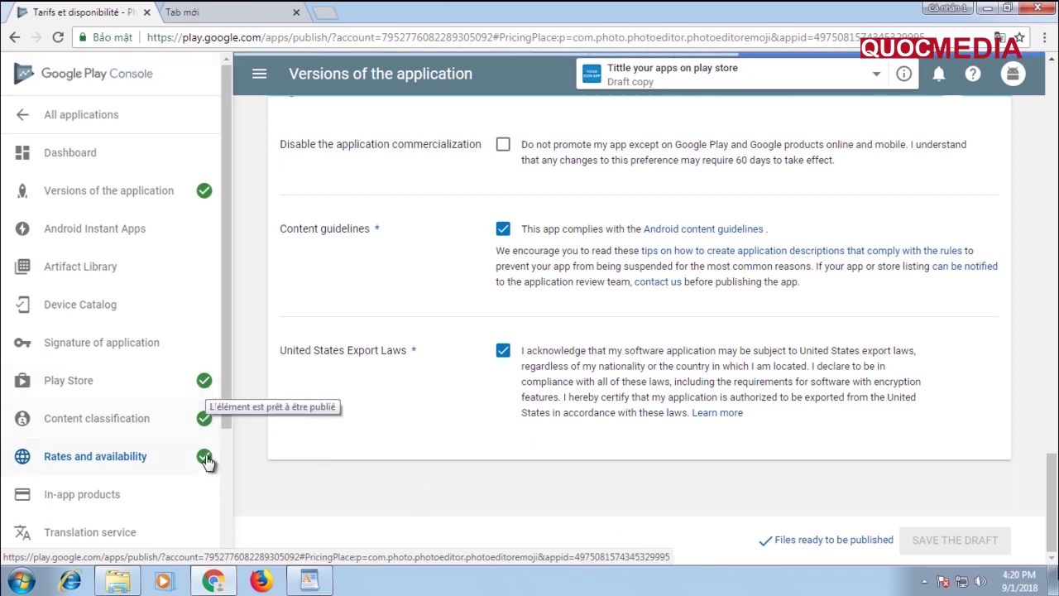
pyautogui.scroll(-1, 226, 426)
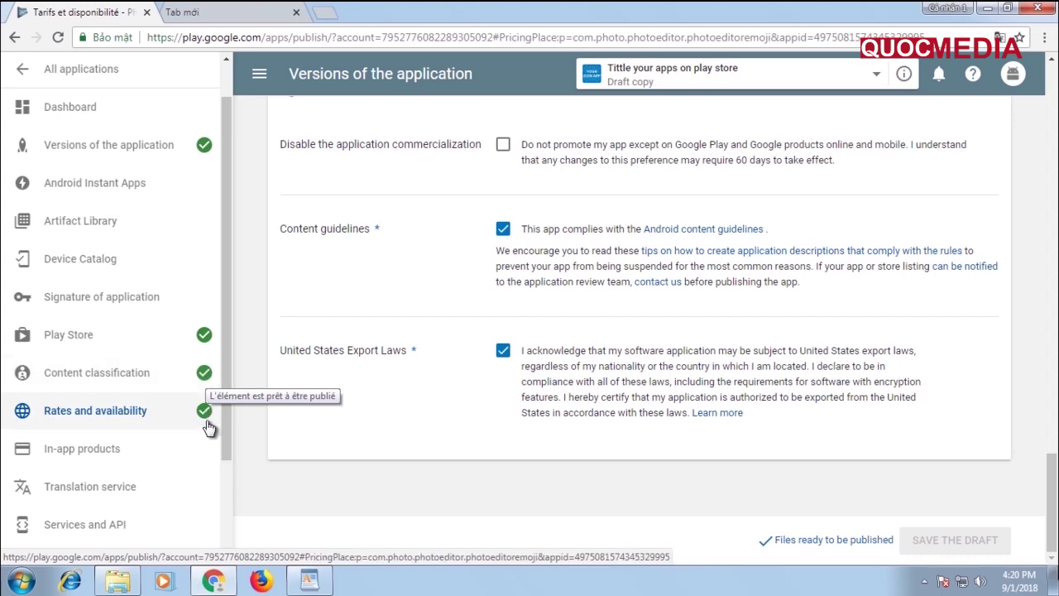
pyautogui.scroll(1, 258, 438)
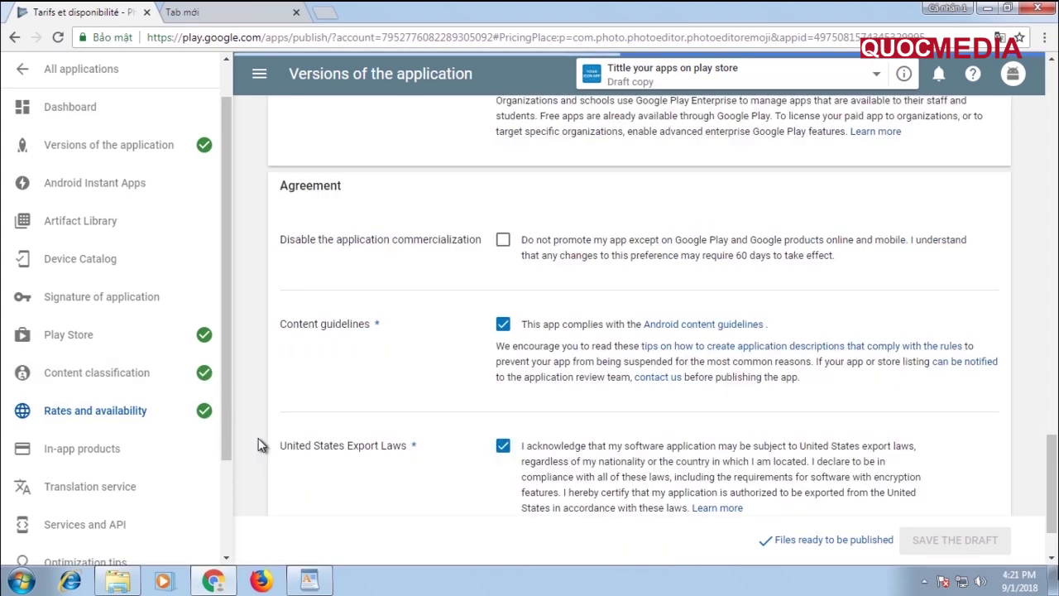
# From Versions of the application, open the Production track's new version preparation page
pyautogui.click(151, 154)
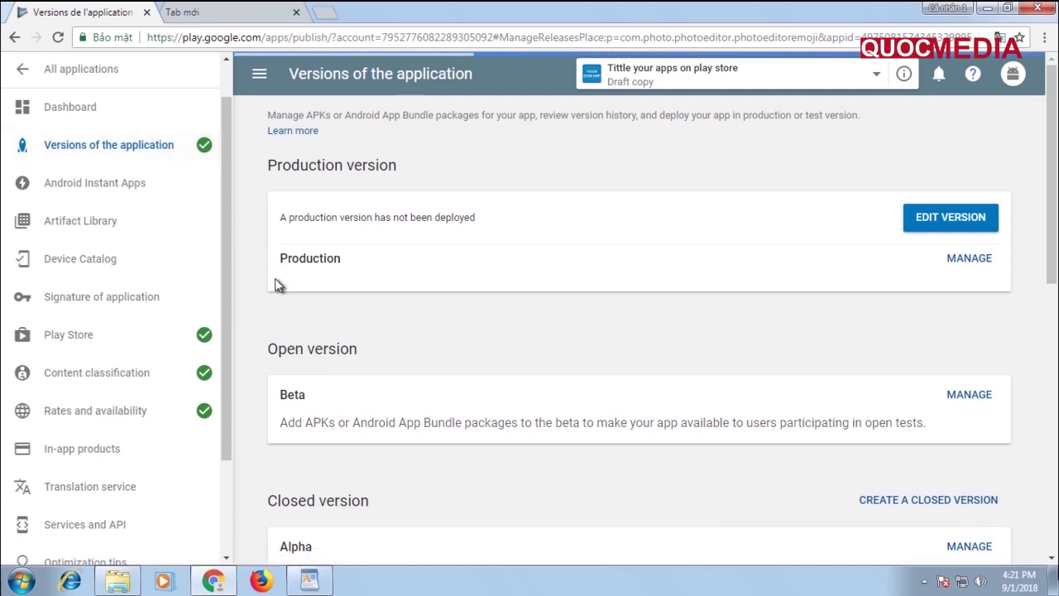
pyautogui.scroll(-1, 275, 278)
pyautogui.scroll(1, 276, 278)
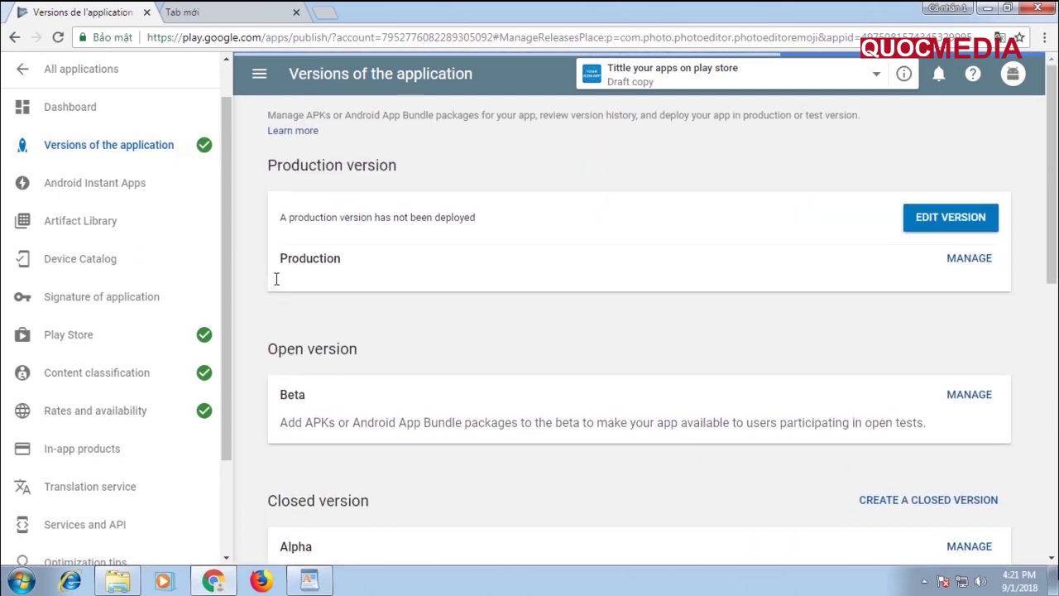
pyautogui.click(990, 263)
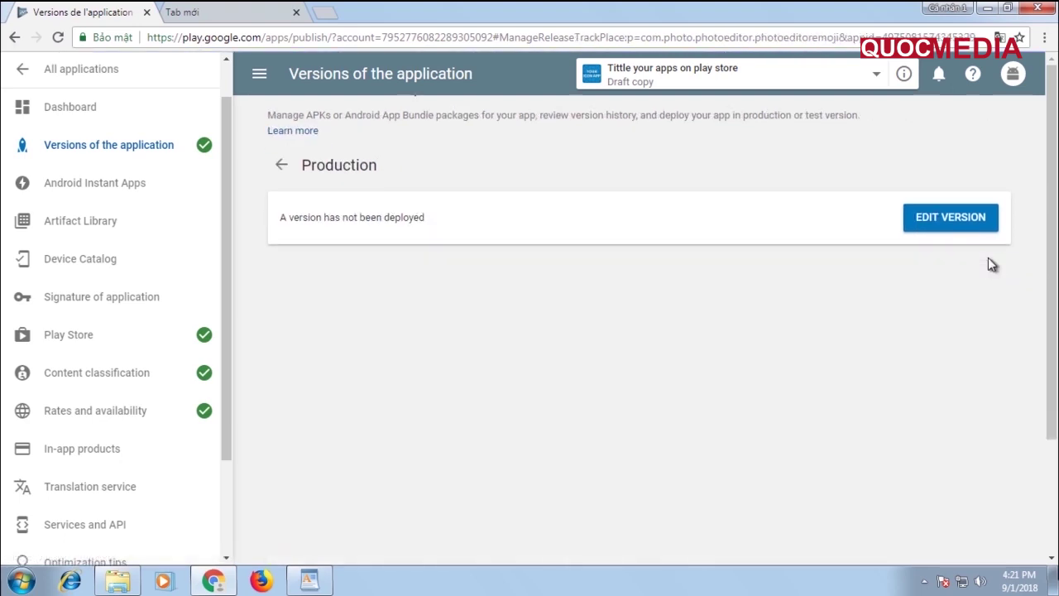
pyautogui.scroll(-2, 913, 269)
pyautogui.scroll(2, 912, 269)
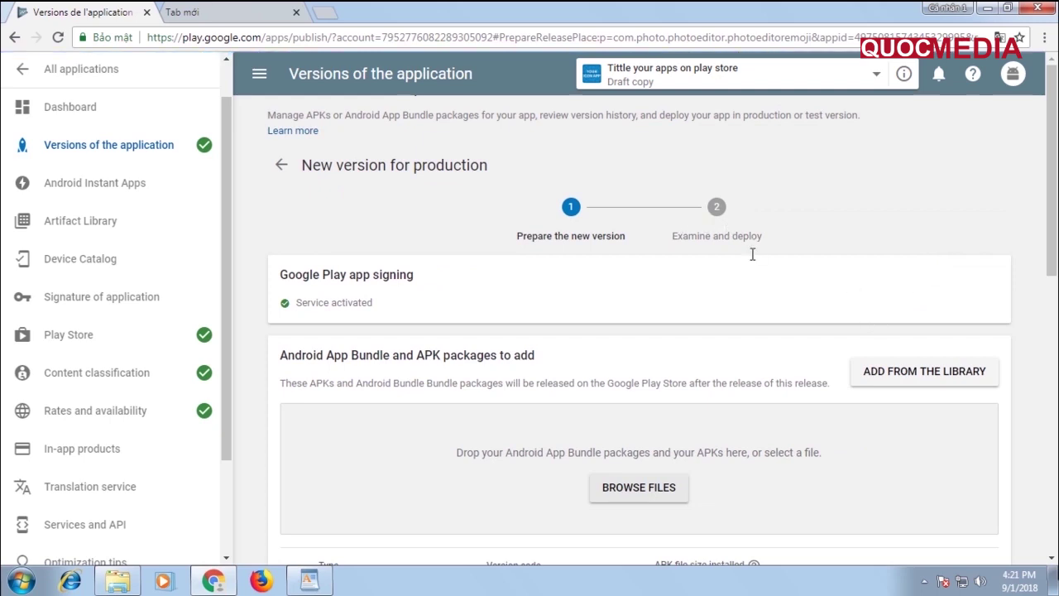
# Advance release 2.2 to Examine and deploy, listing the APK with version code 26
pyautogui.scroll(-10, 744, 347)
pyautogui.click(985, 460)
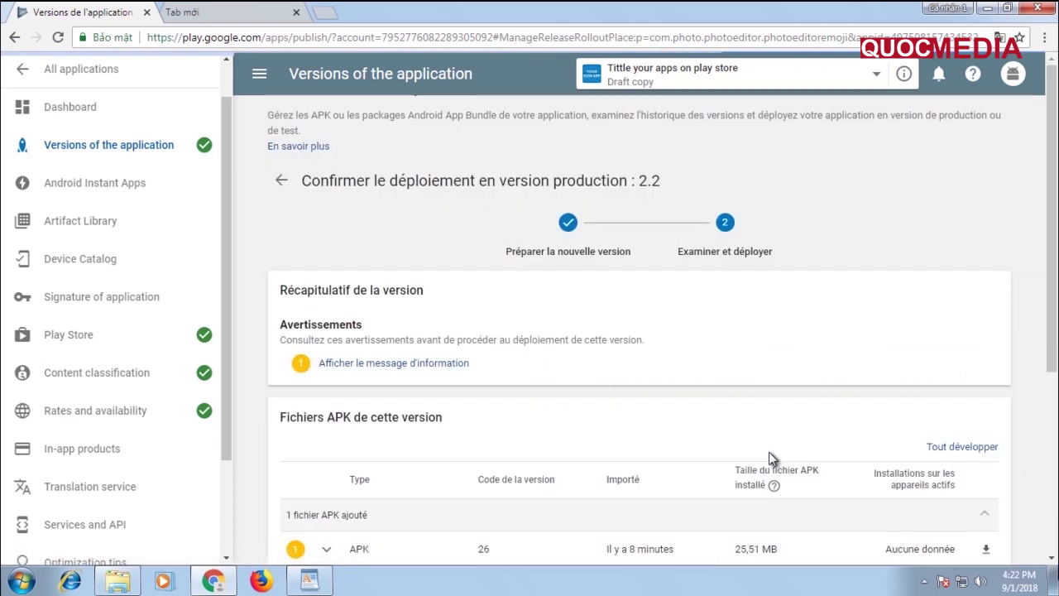
pyautogui.scroll(-1, 769, 455)
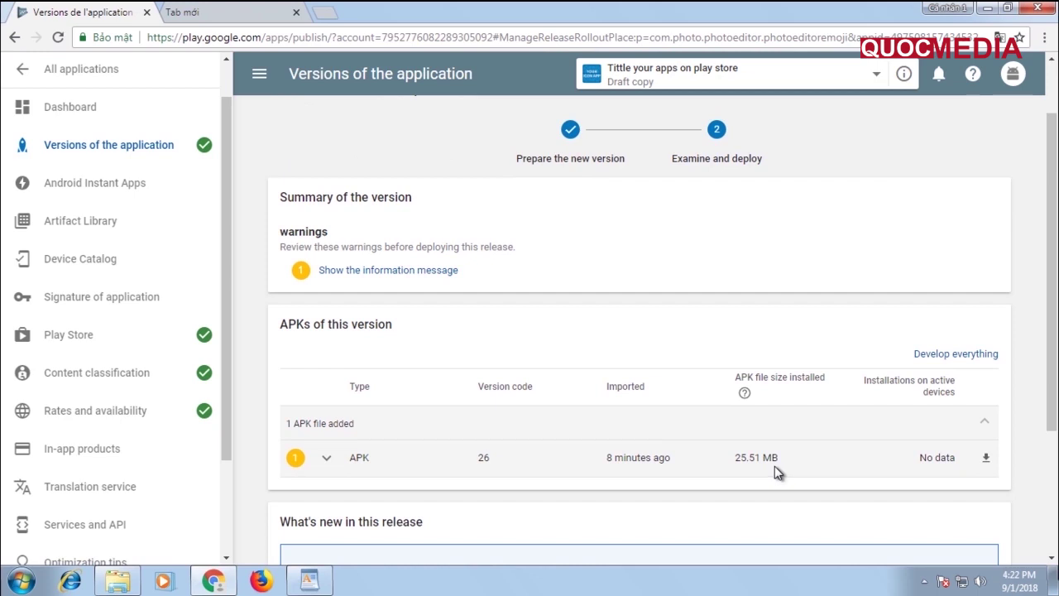
pyautogui.scroll(-2, 774, 466)
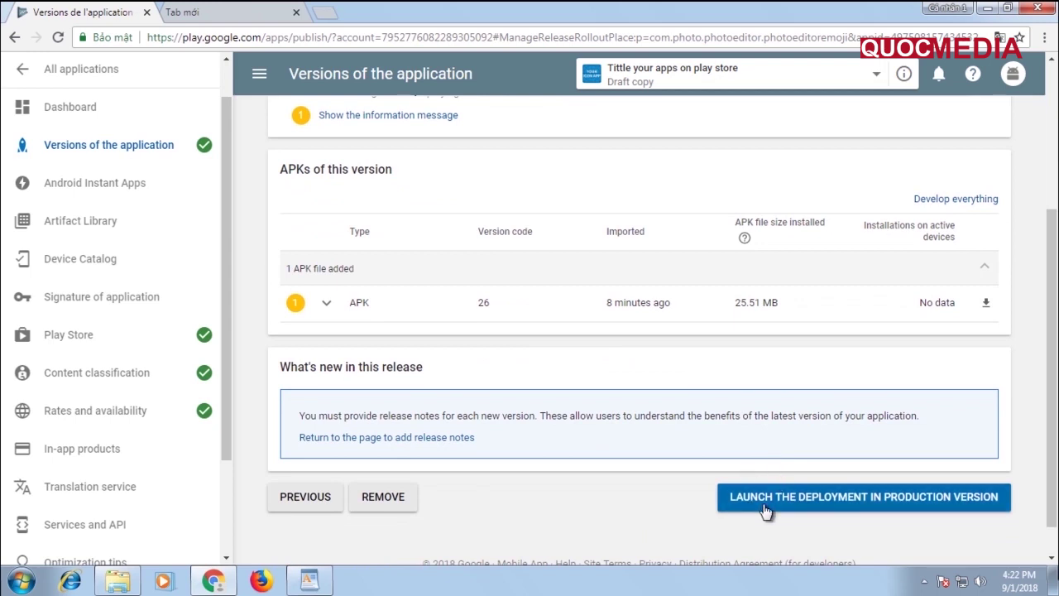
# Launch the deployment to production, bringing up the Play Store availability confirmation
pyautogui.click(872, 500)
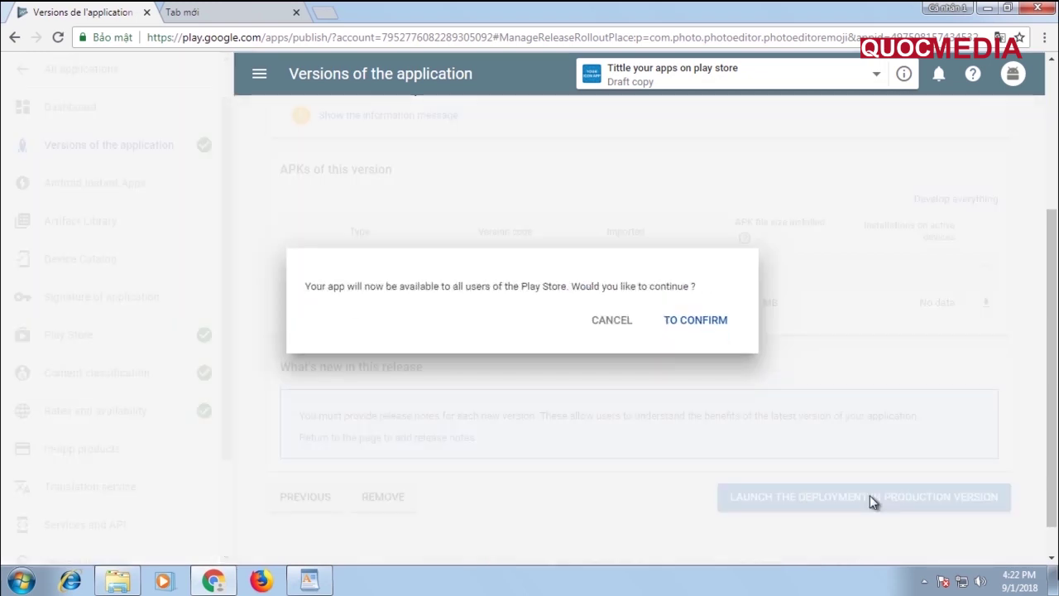